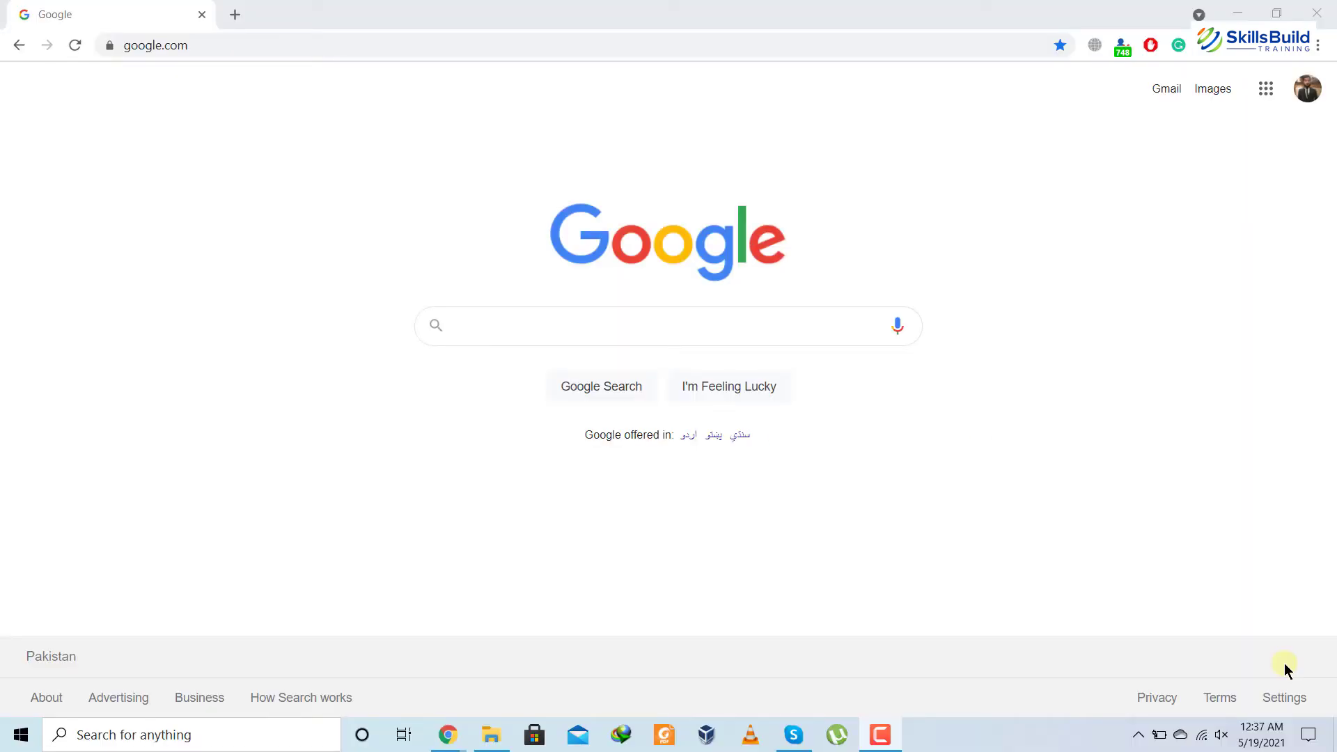
Go to asana.com from the Chrome address bar to load the Asana home page
{"action": "left_click", "coordinate": [780, 46]}
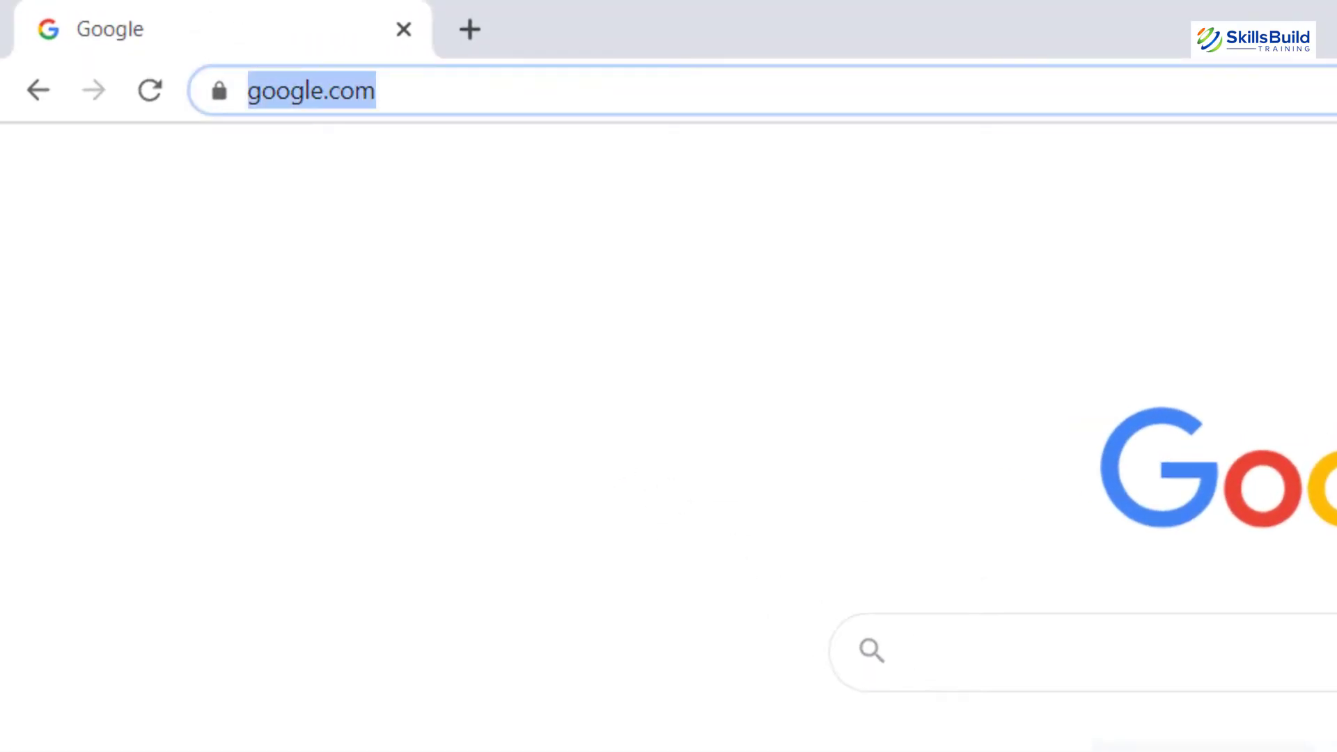
{"action": "type", "text": "asan"}
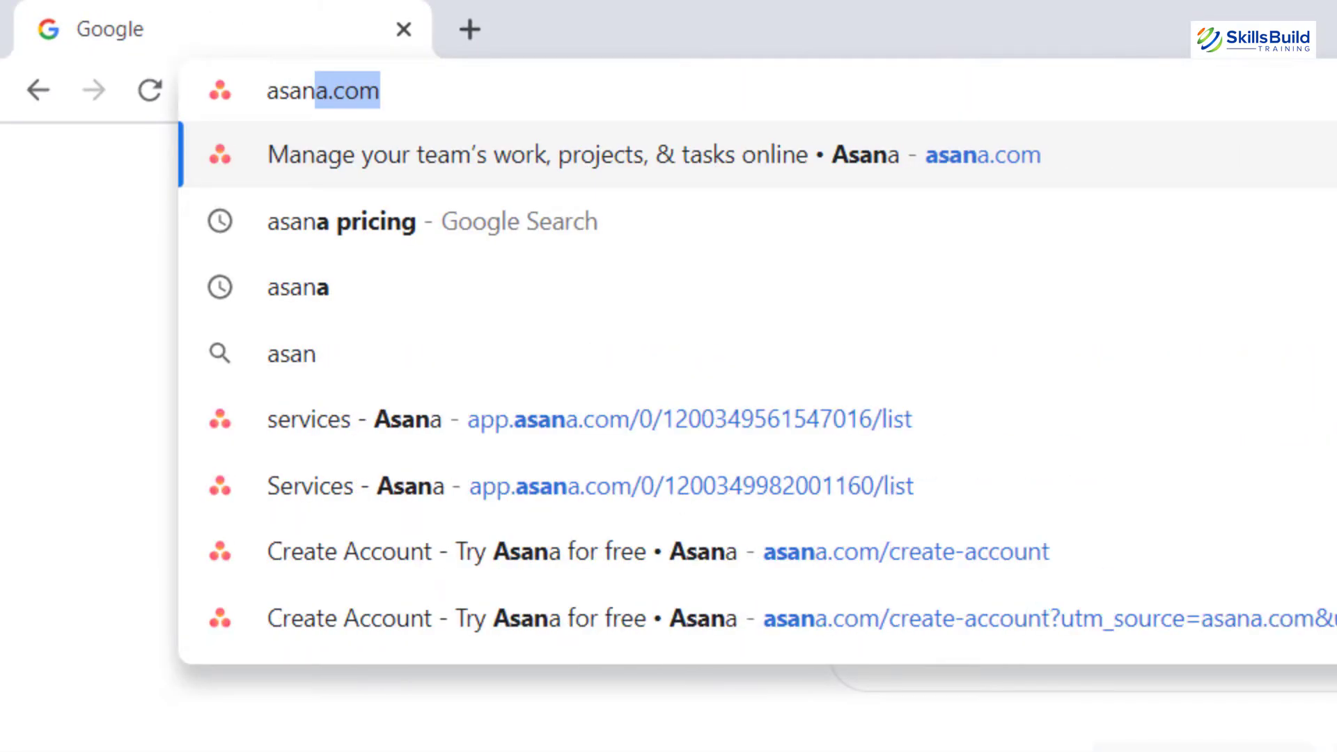
{"action": "key", "text": "Return"}
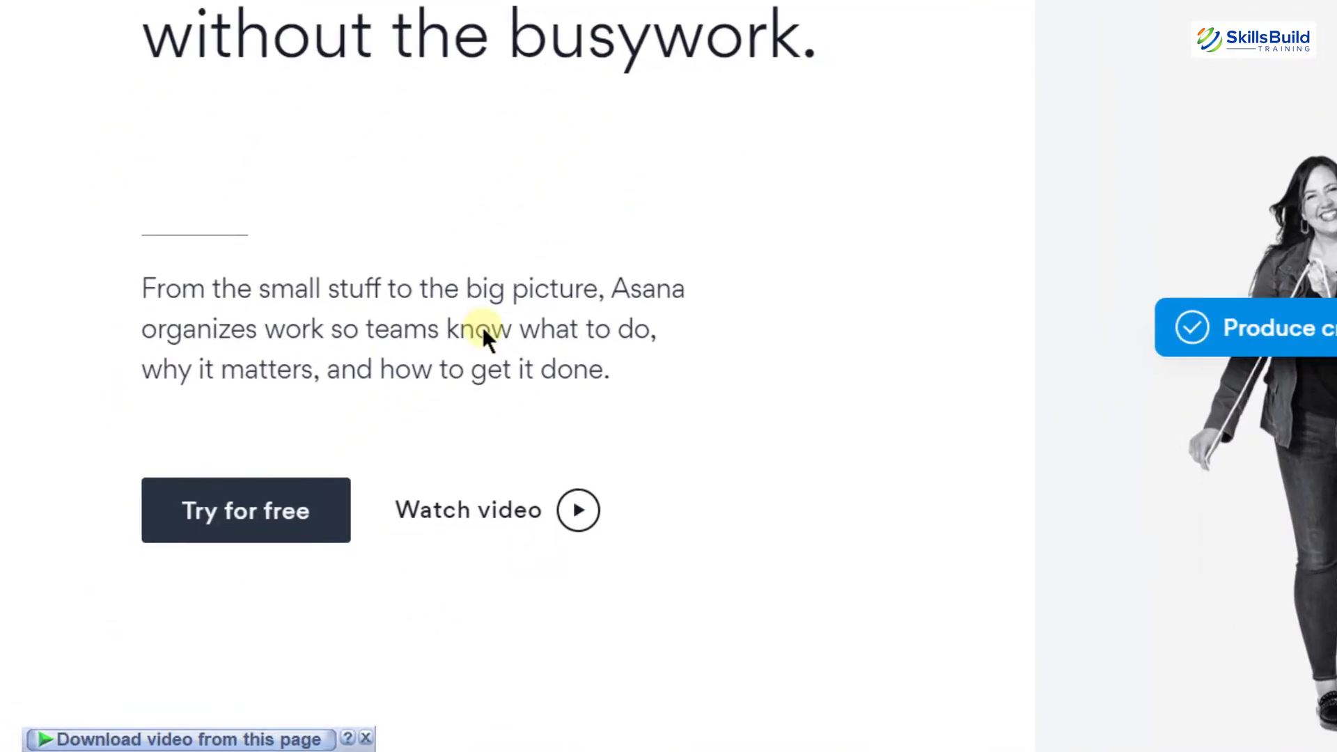
{"action": "left_click", "coordinate": [257, 509]}
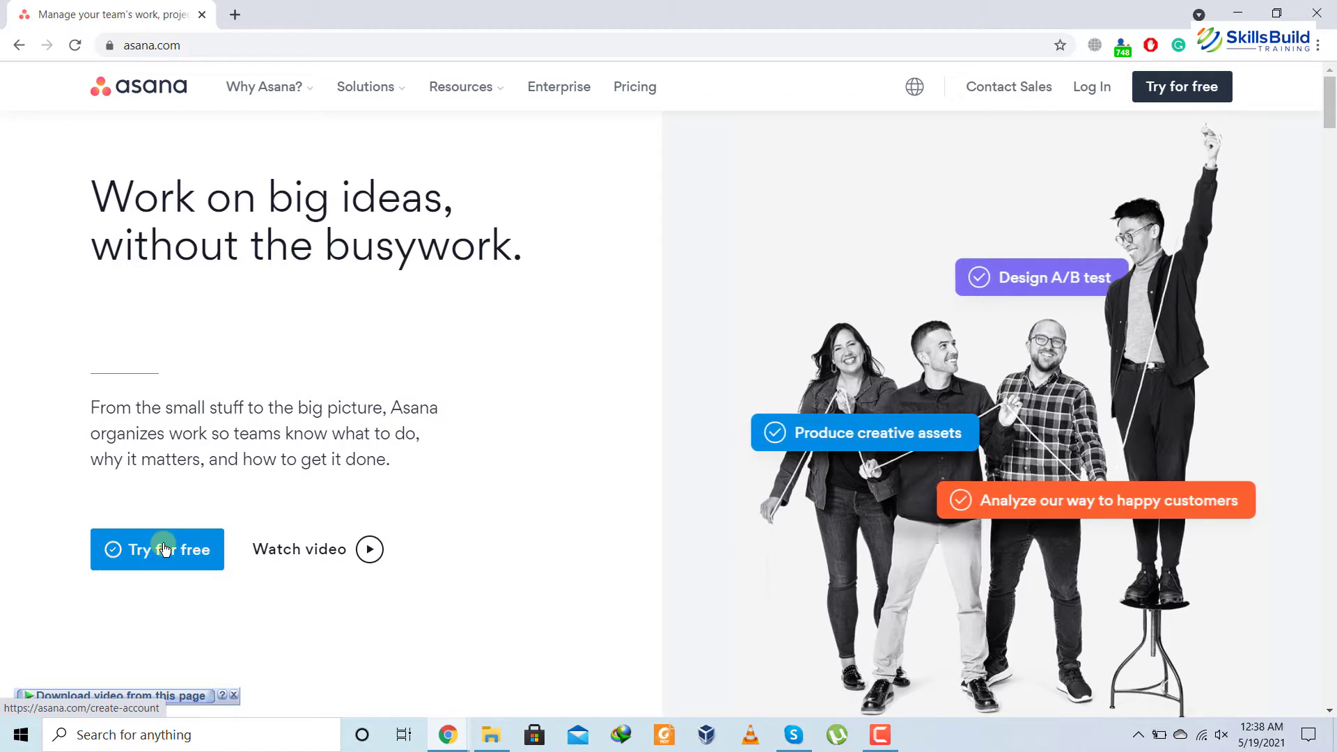
Start Asana's free trial by entering and submitting the user's e-mail address
{"action": "left_click", "coordinate": [164, 550]}
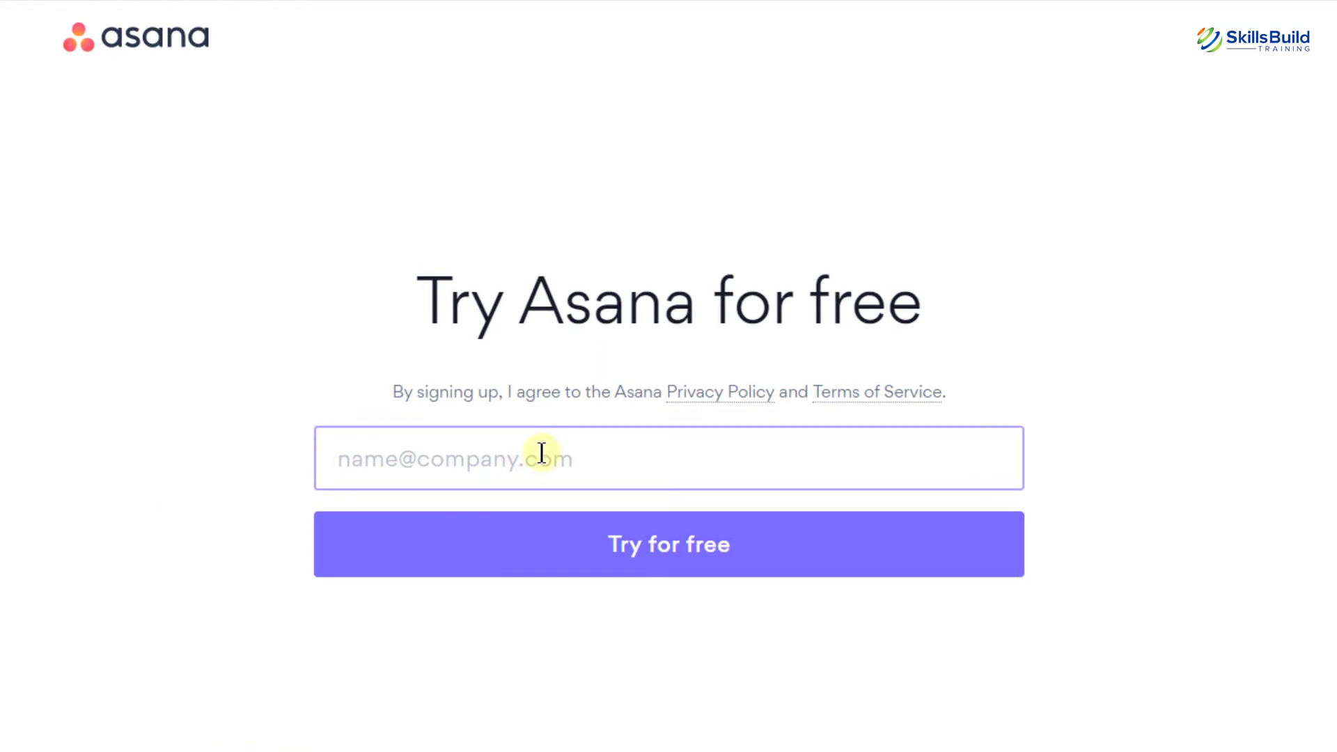
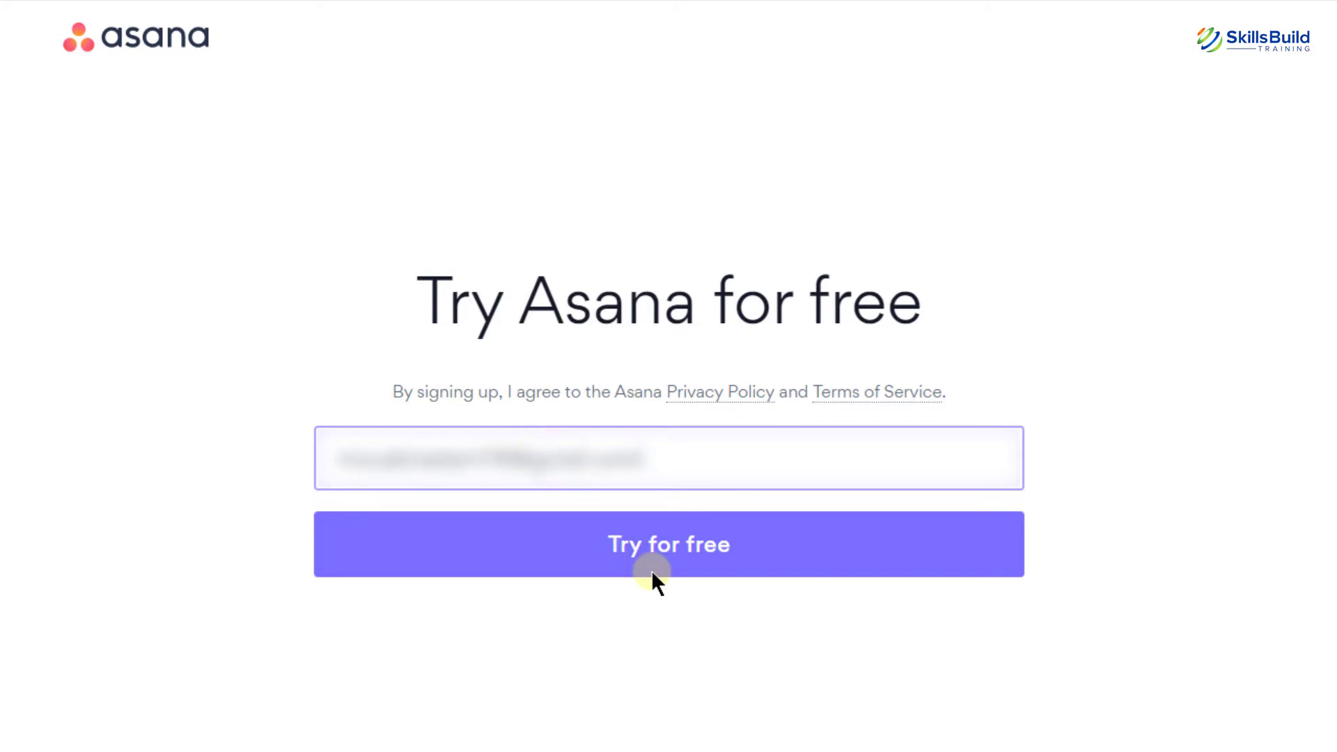
{"action": "left_click", "coordinate": [650, 569]}
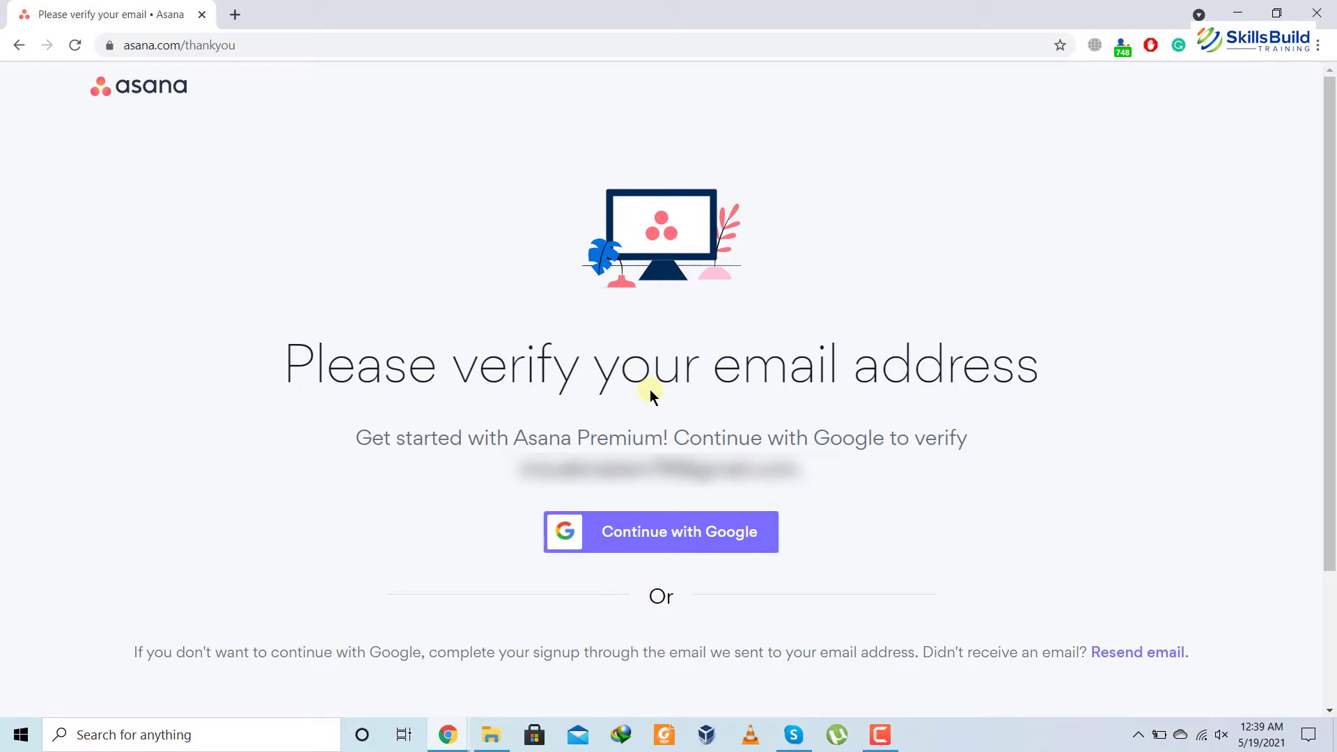
Verify the e-mail by signing in with the third listed Google account and its password
{"action": "left_click", "coordinate": [661, 532]}
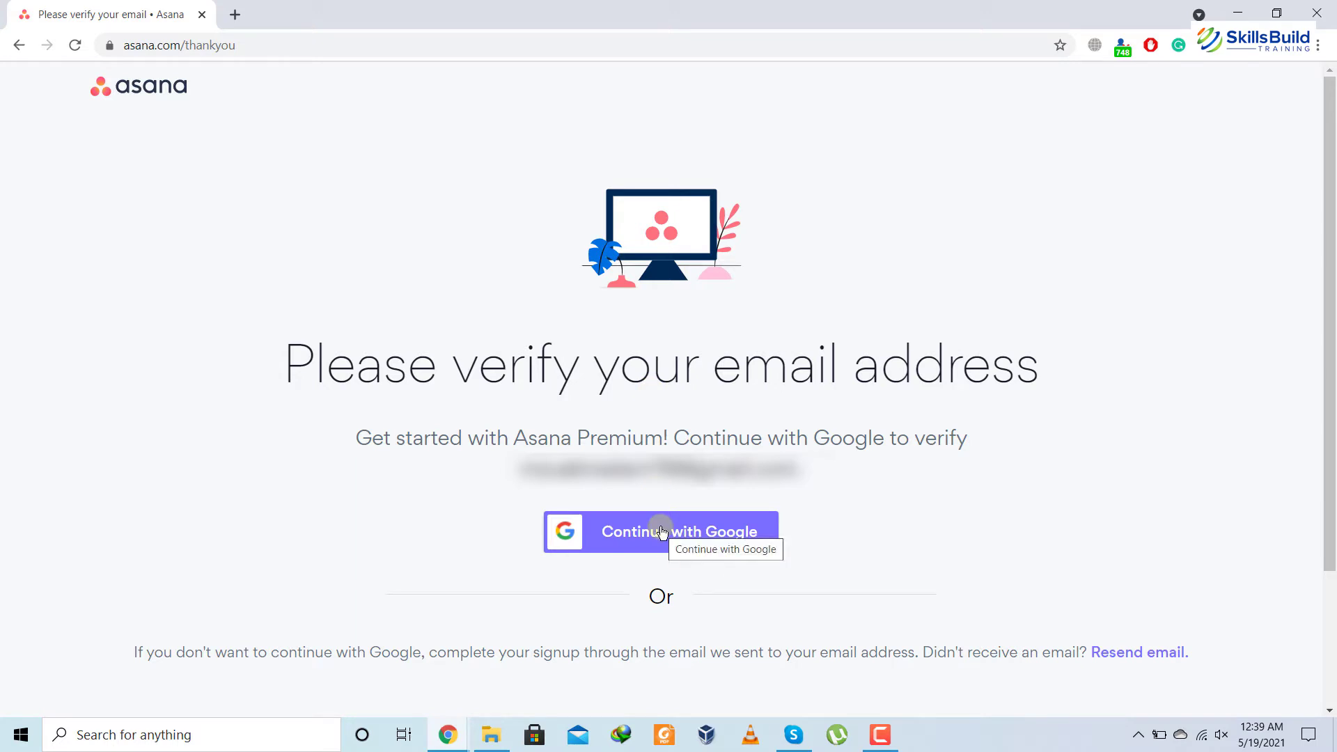
{"action": "left_click", "coordinate": [662, 533]}
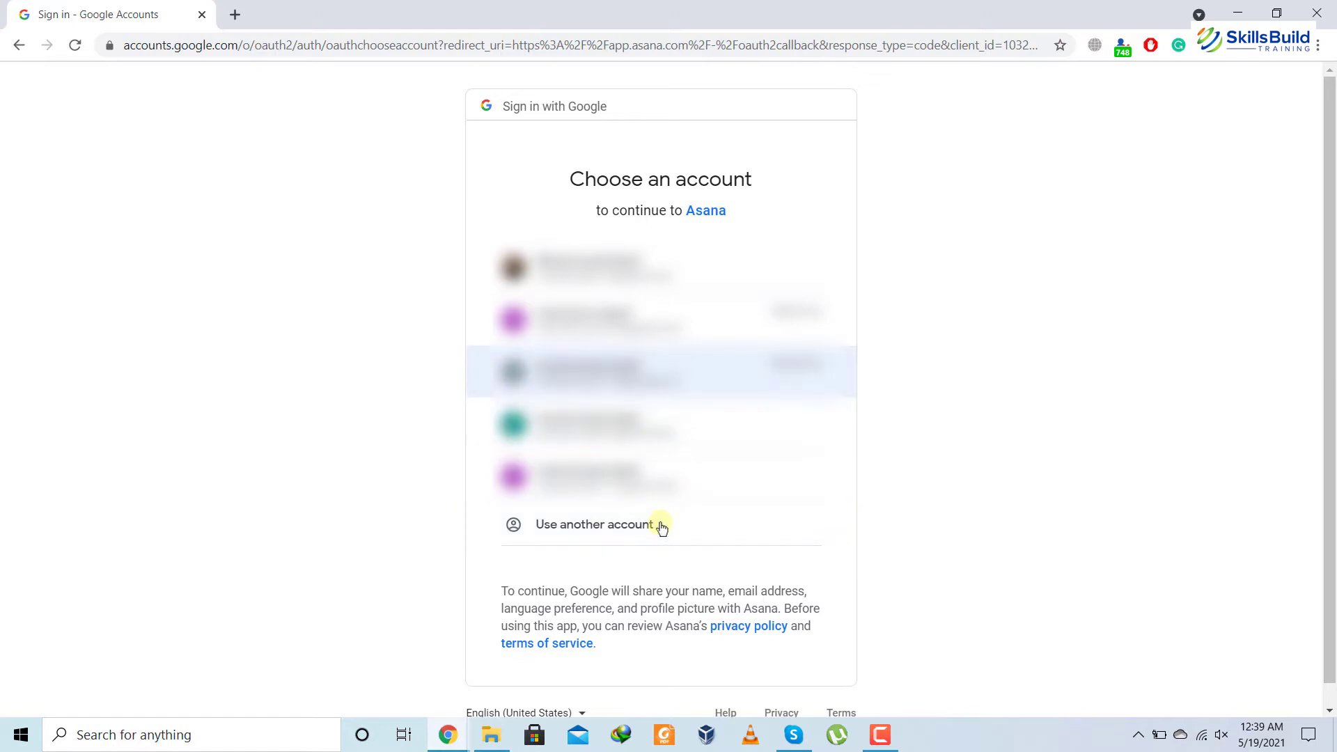
{"action": "left_click", "coordinate": [644, 372]}
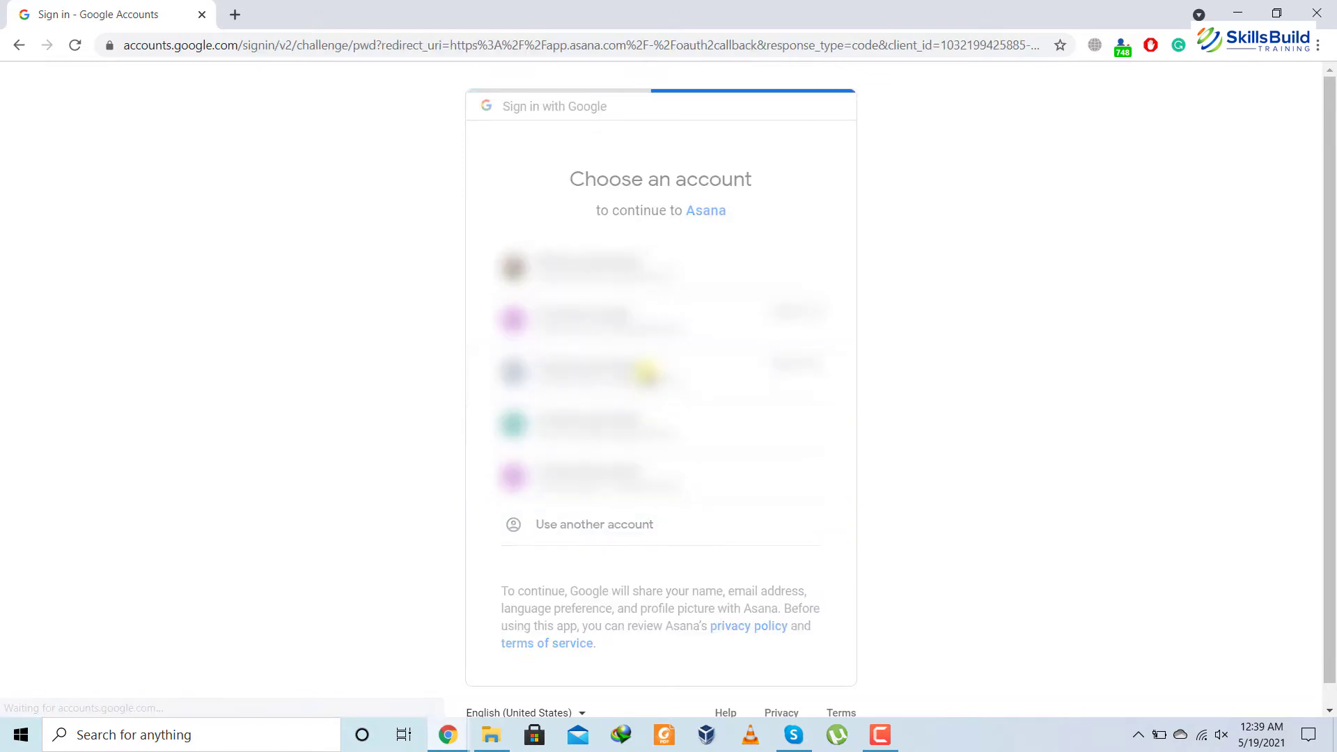
{"action": "type", "text": "••••••••"}
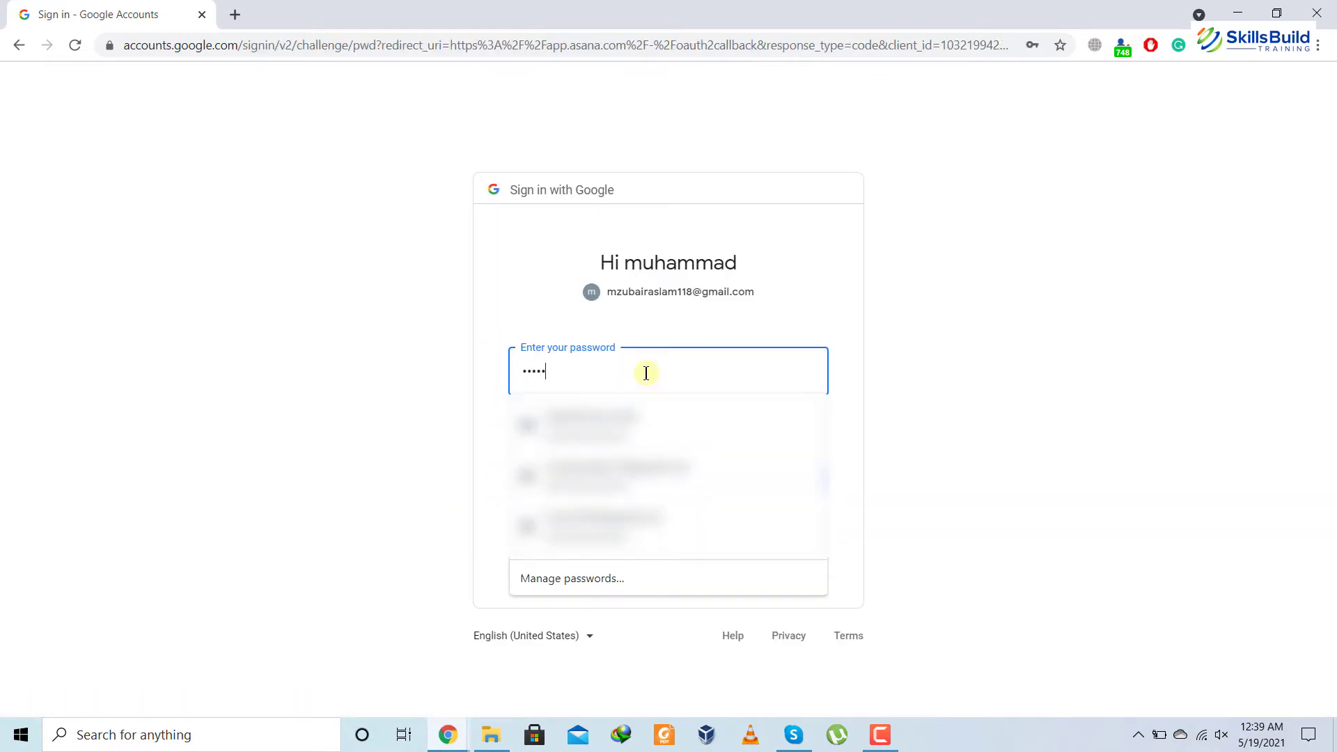
{"action": "type", "text": "•"}
{"action": "key", "text": "Return"}
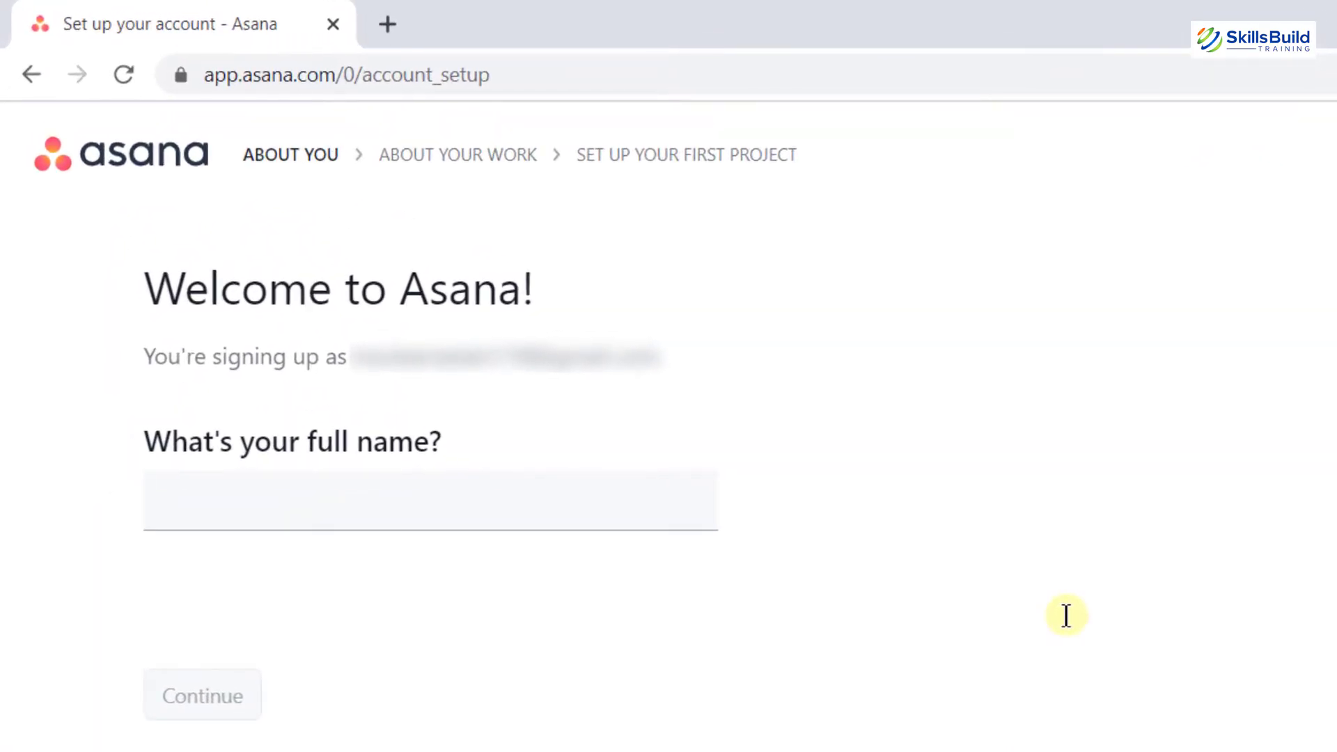
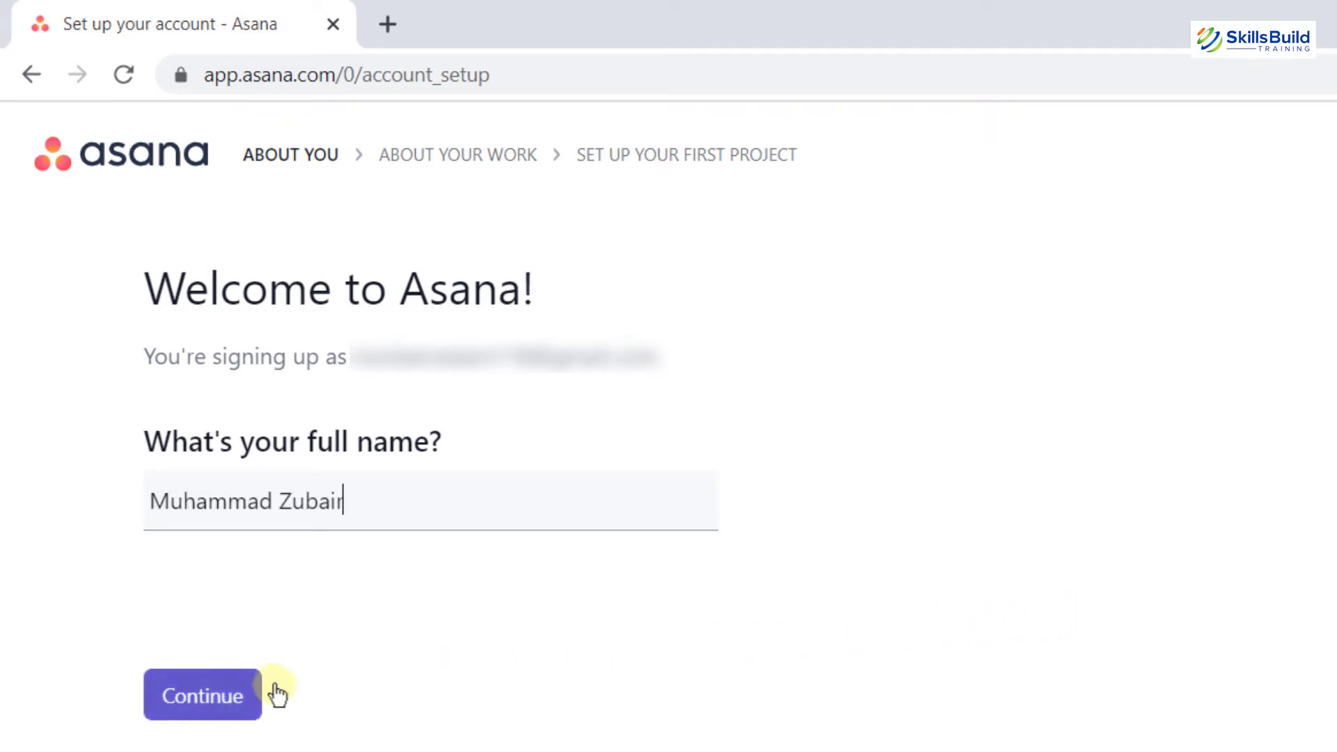
Enter the user's full name and choose IT as the kind of work
{"action": "left_click", "coordinate": [239, 696]}
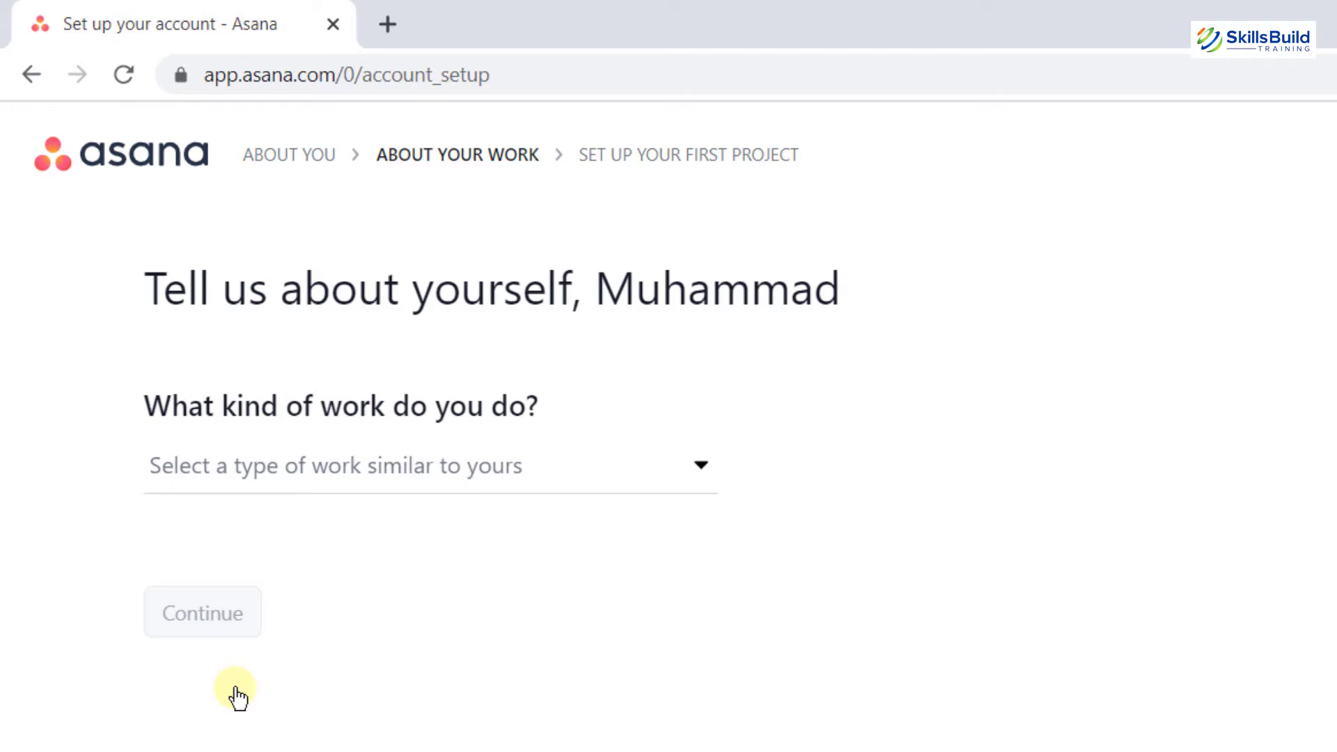
{"action": "left_click", "coordinate": [703, 477]}
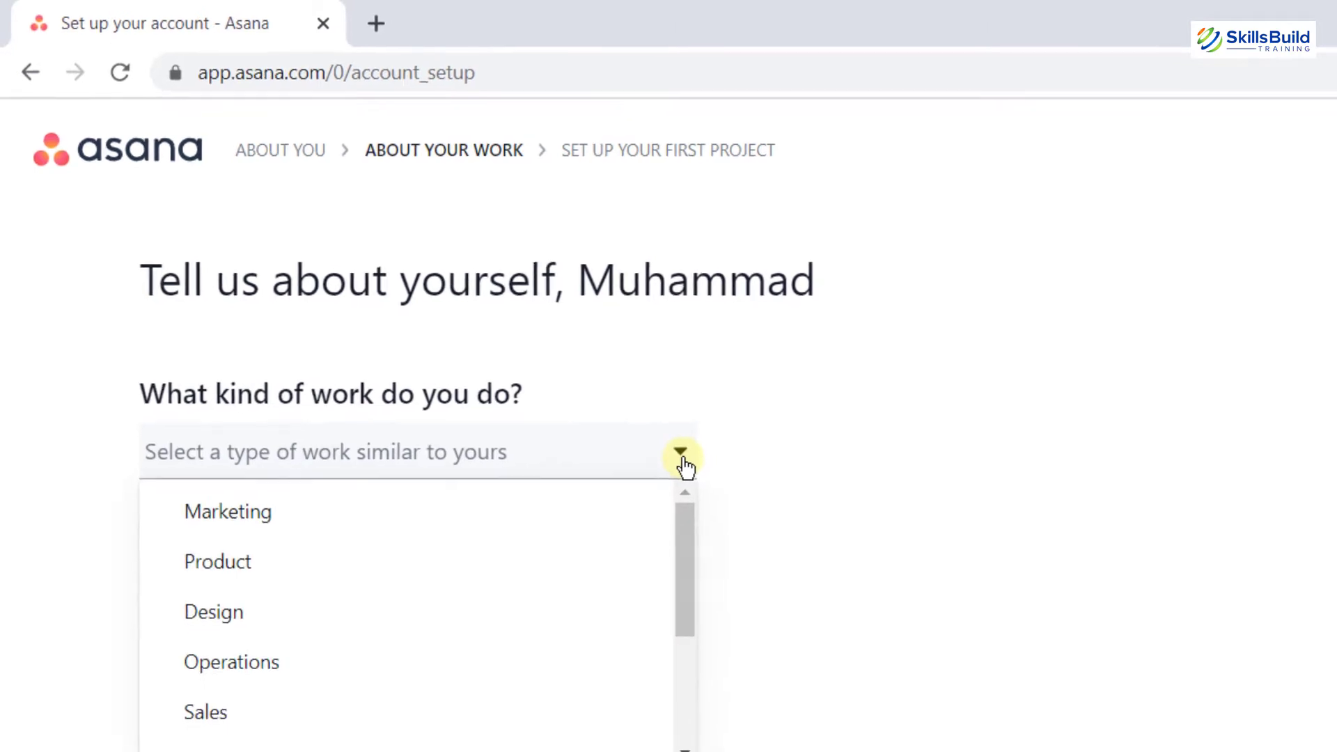
{"action": "left_click_drag", "start_coordinate": [702, 583], "coordinate": [705, 636]}
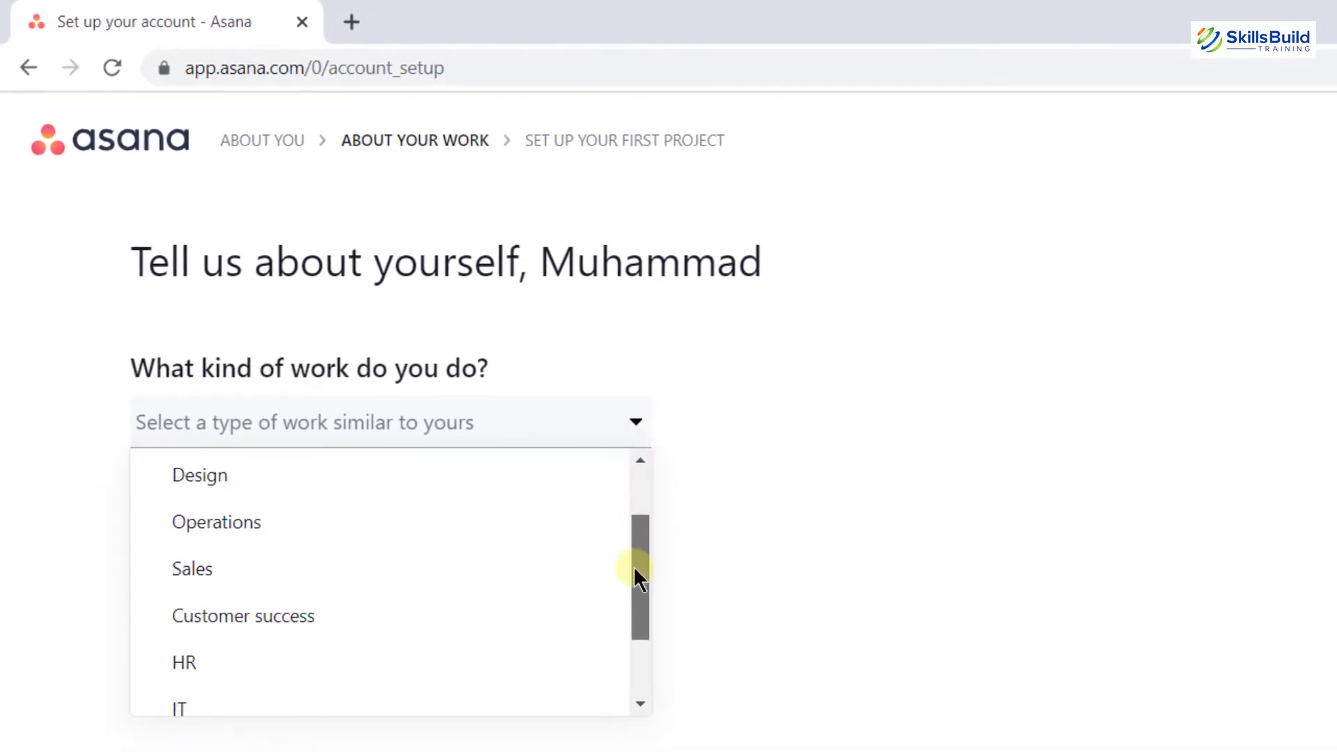
{"action": "left_click_drag", "start_coordinate": [637, 578], "coordinate": [636, 612]}
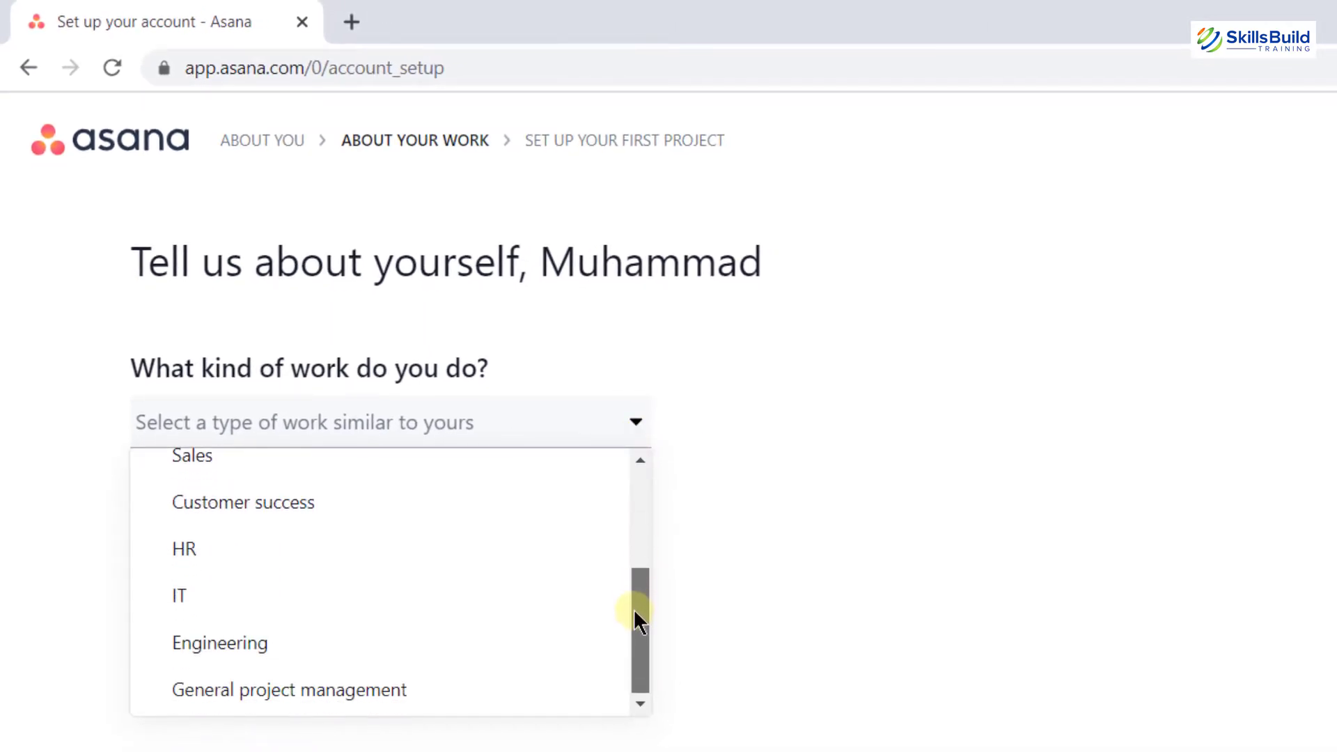
{"action": "left_click", "coordinate": [217, 603]}
{"action": "left_click", "coordinate": [187, 563]}
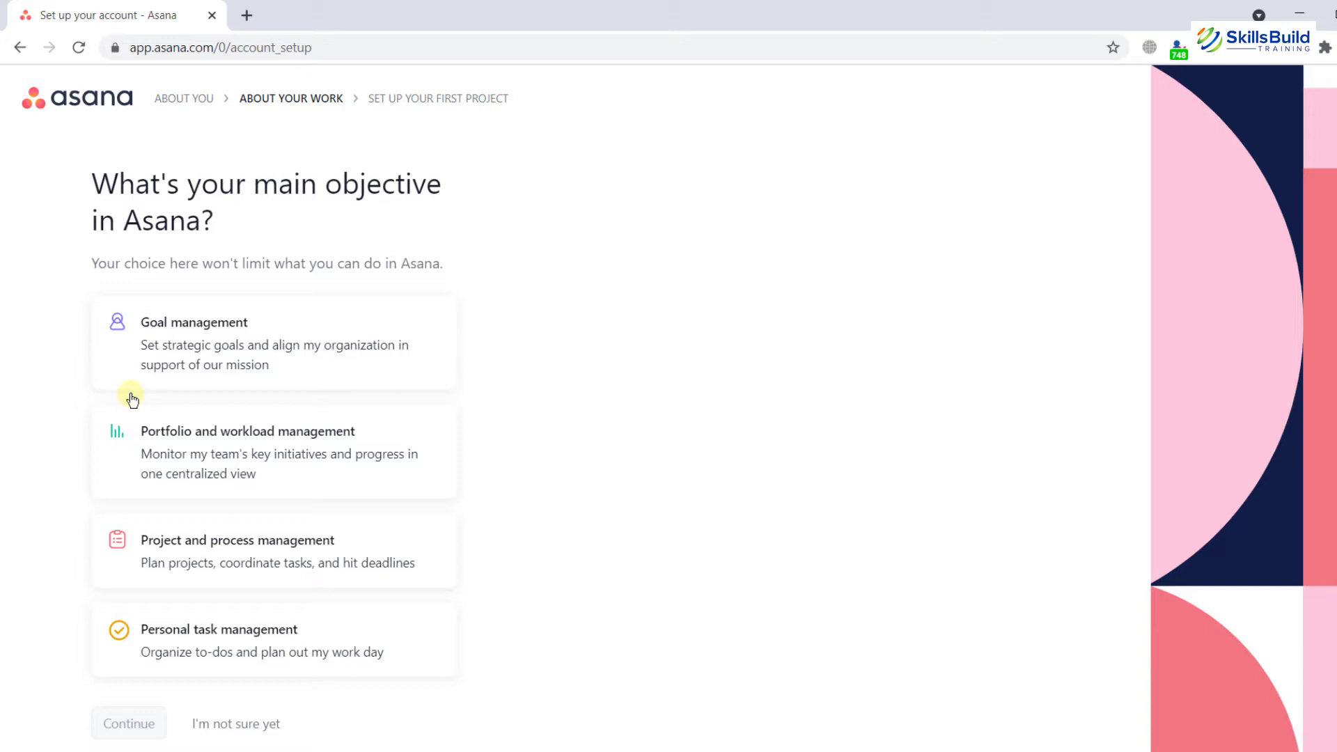
Choose Project and process management as the main objective and continue
{"action": "left_click", "coordinate": [240, 557]}
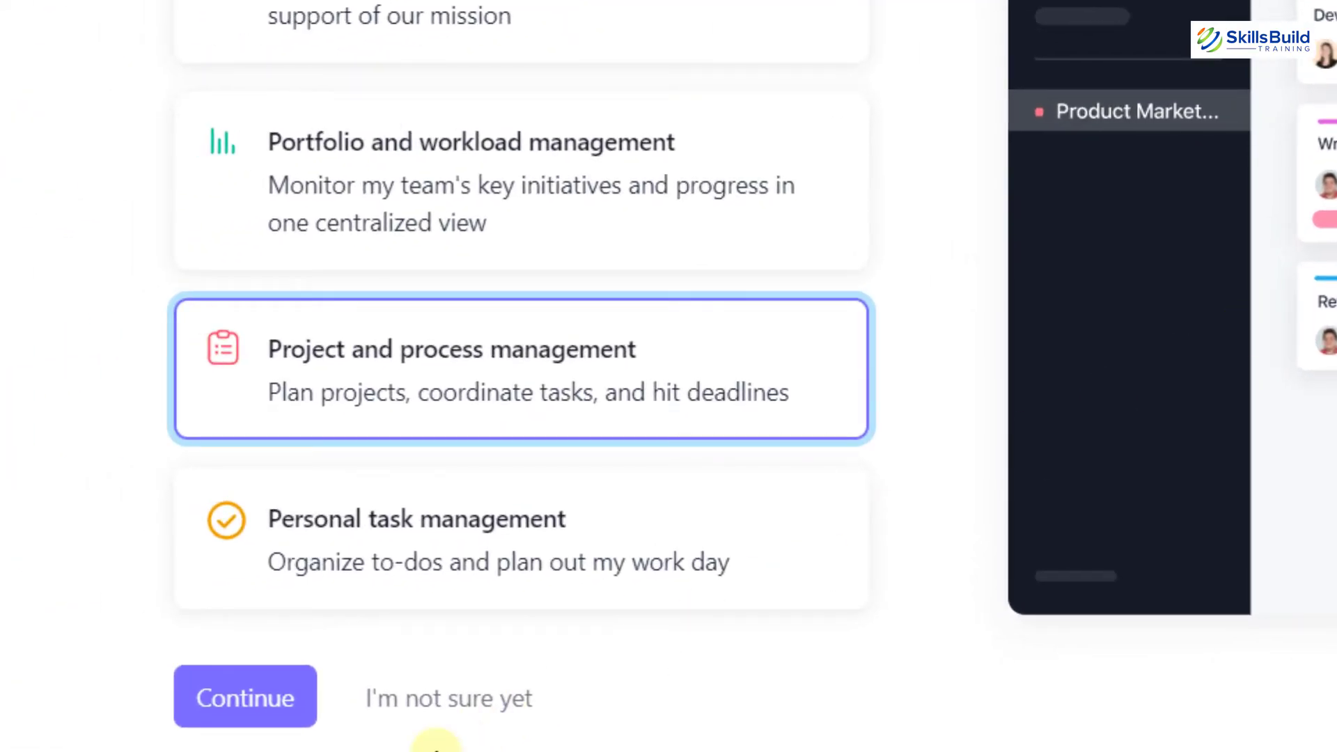
{"action": "left_click", "coordinate": [266, 712]}
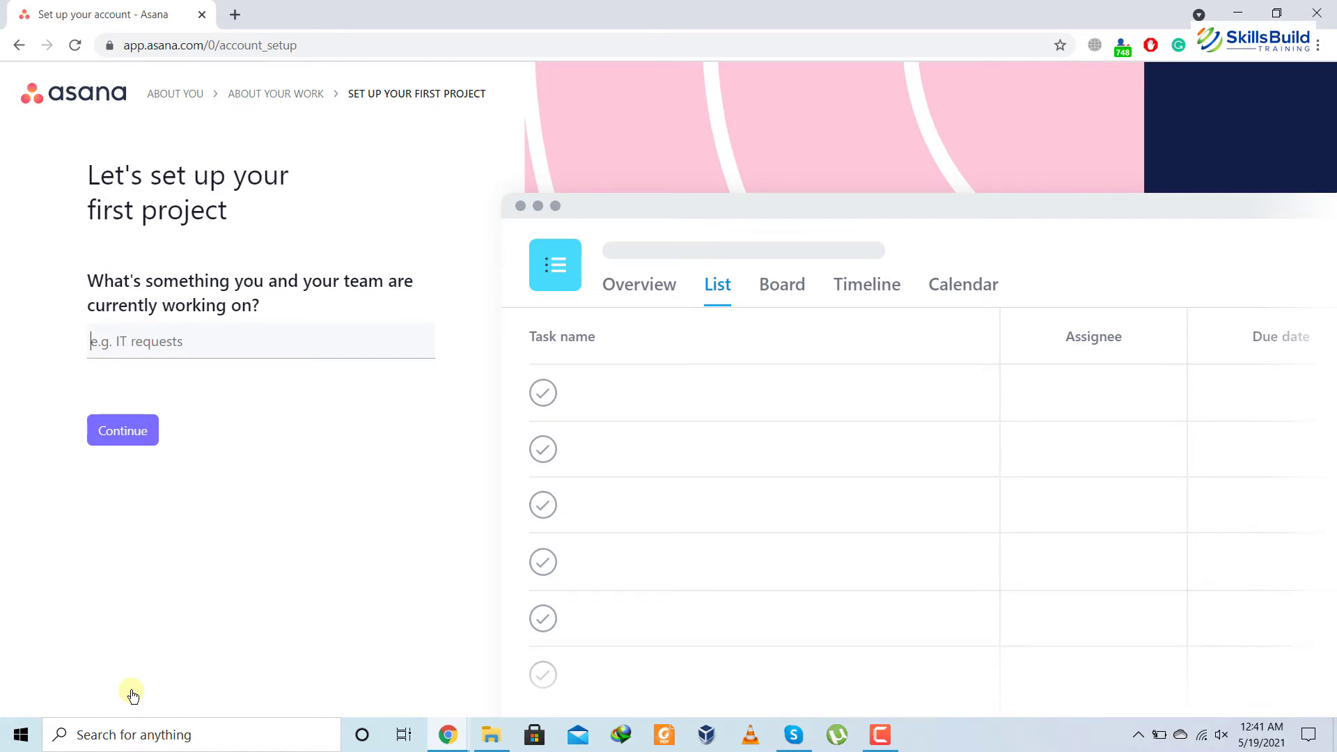
Name the first project 'Games development' and continue to milestones
{"action": "type", "text": "Games development"}
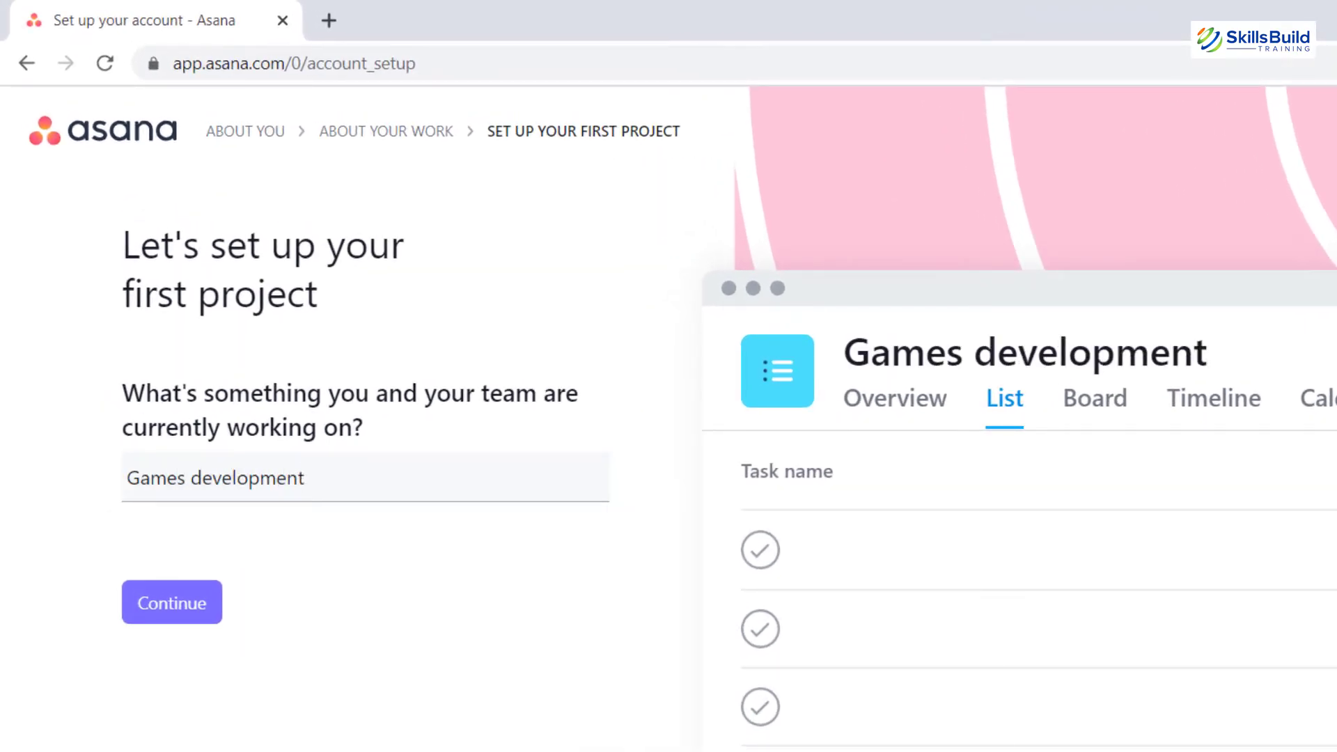
{"action": "left_click", "coordinate": [158, 630]}
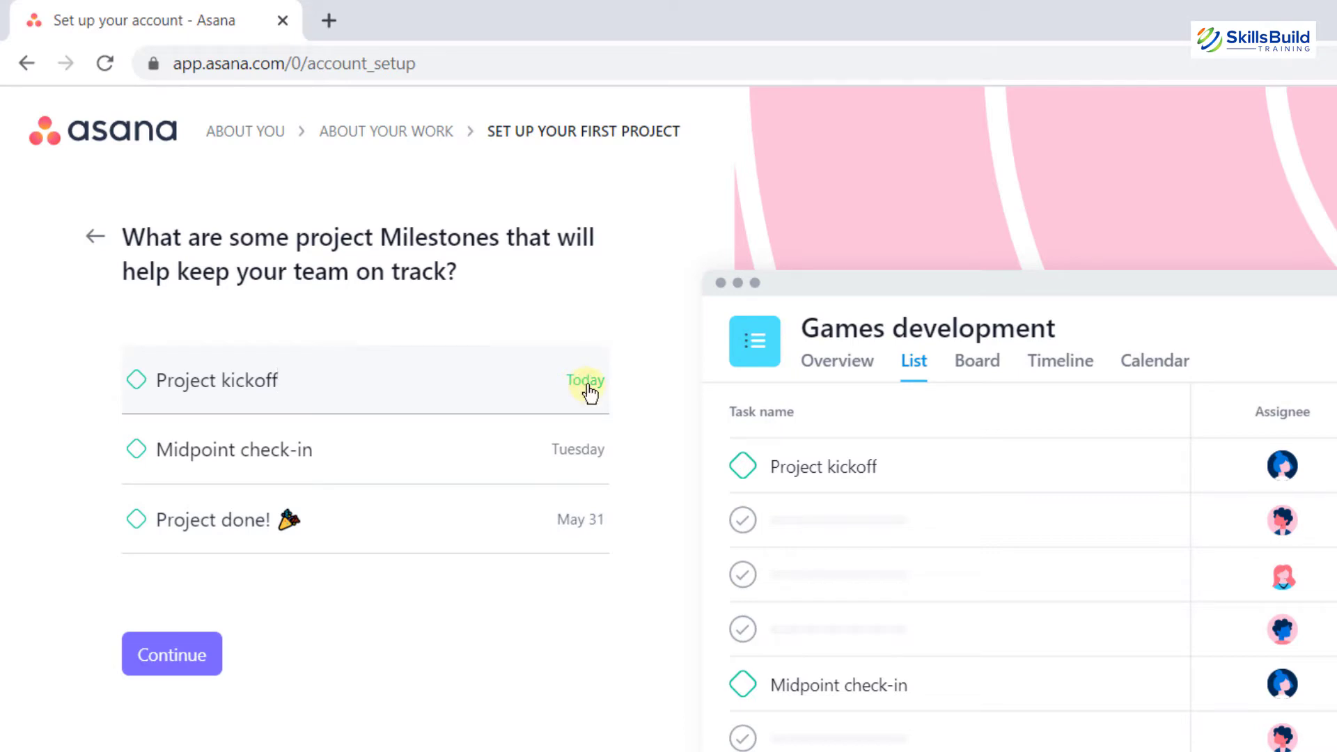
Date Project kickoff May 24 and Midpoint check-in June 17
{"action": "left_click", "coordinate": [589, 392]}
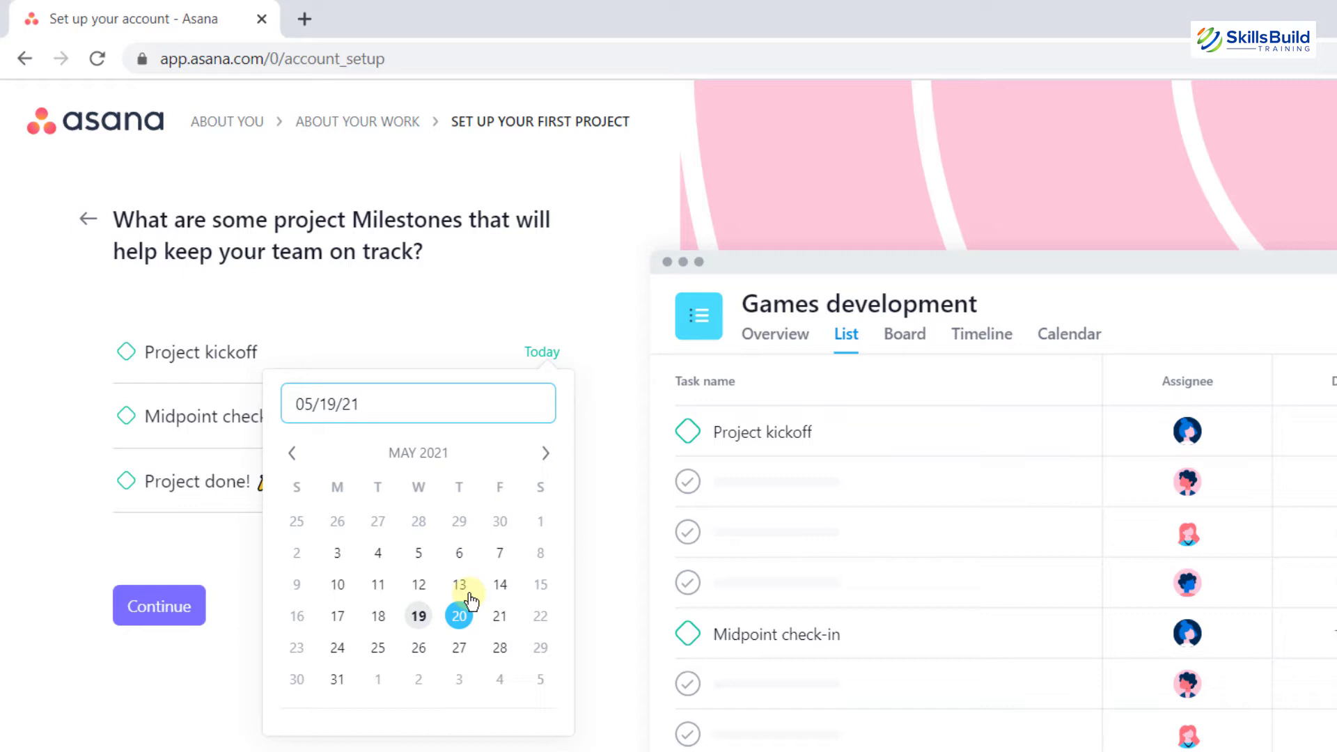
{"action": "left_click", "coordinate": [339, 651]}
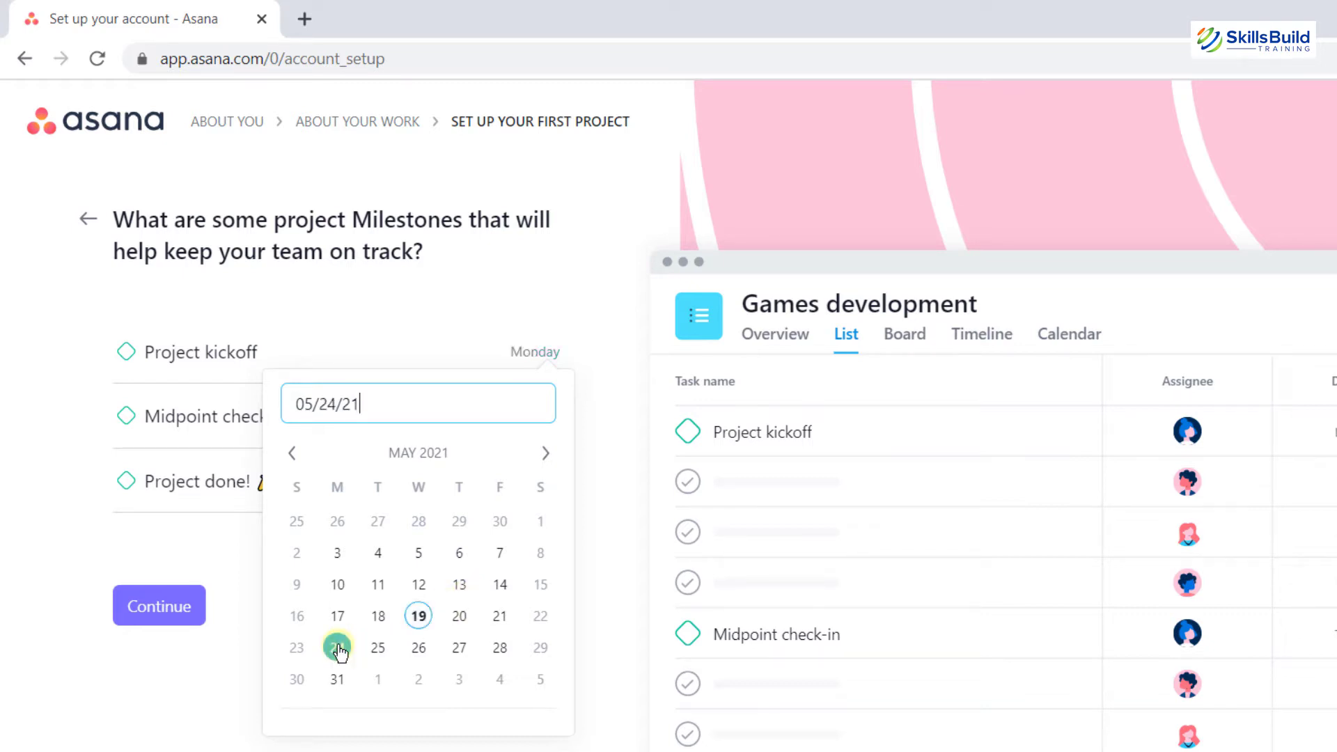
{"action": "left_click", "coordinate": [613, 519]}
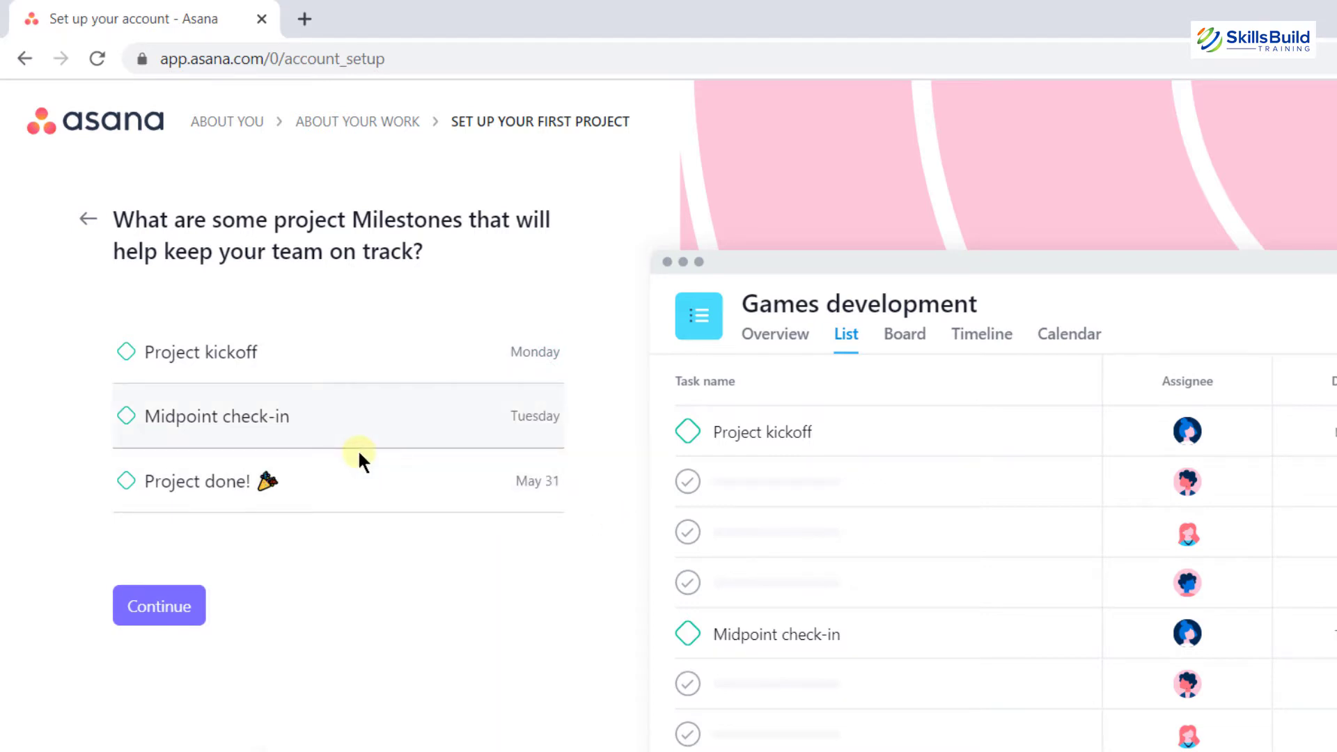
{"action": "left_click", "coordinate": [546, 425]}
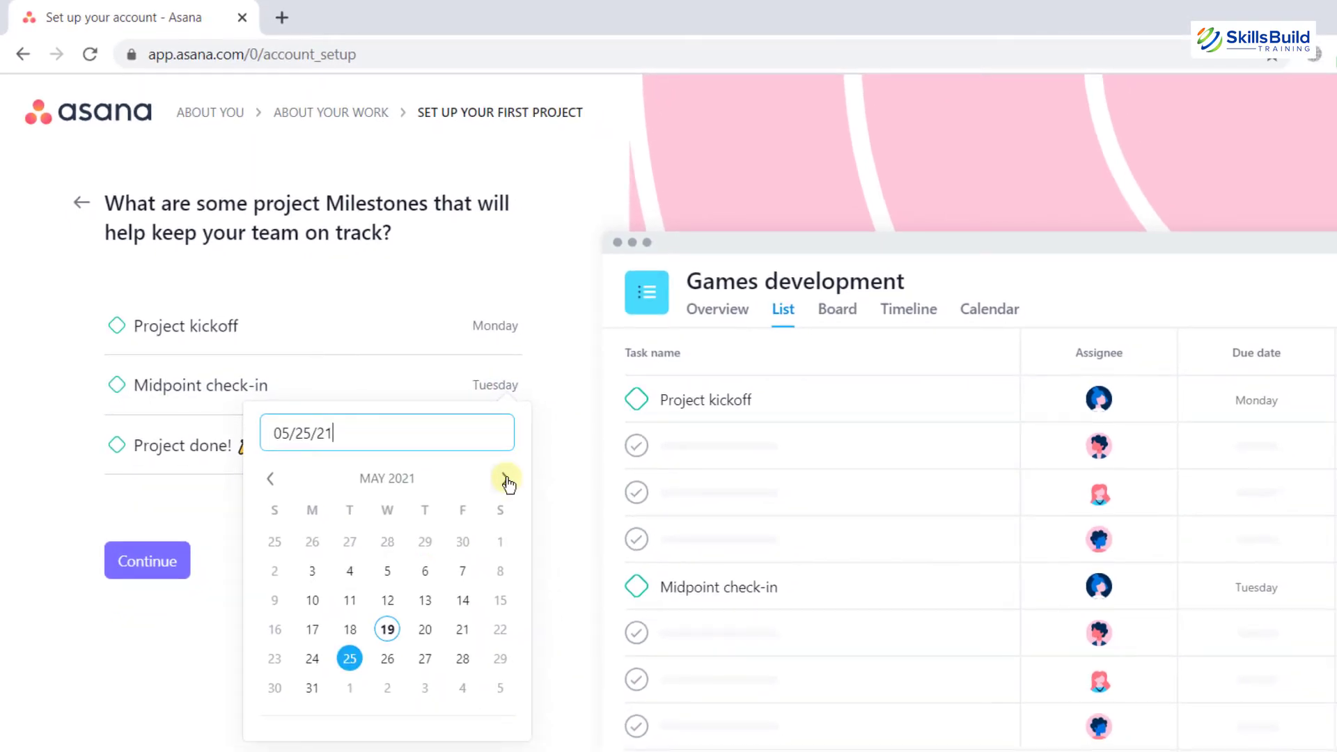
{"action": "left_click", "coordinate": [505, 479]}
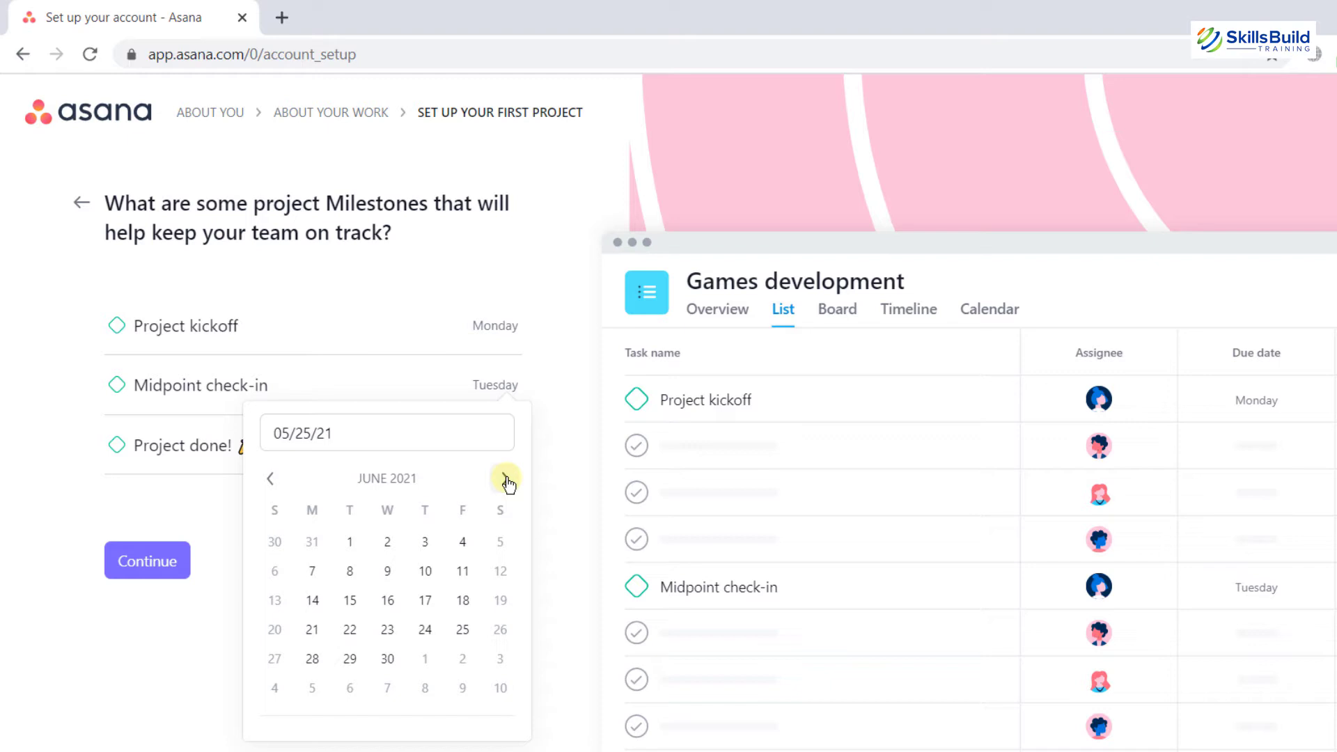
{"action": "left_click", "coordinate": [423, 603]}
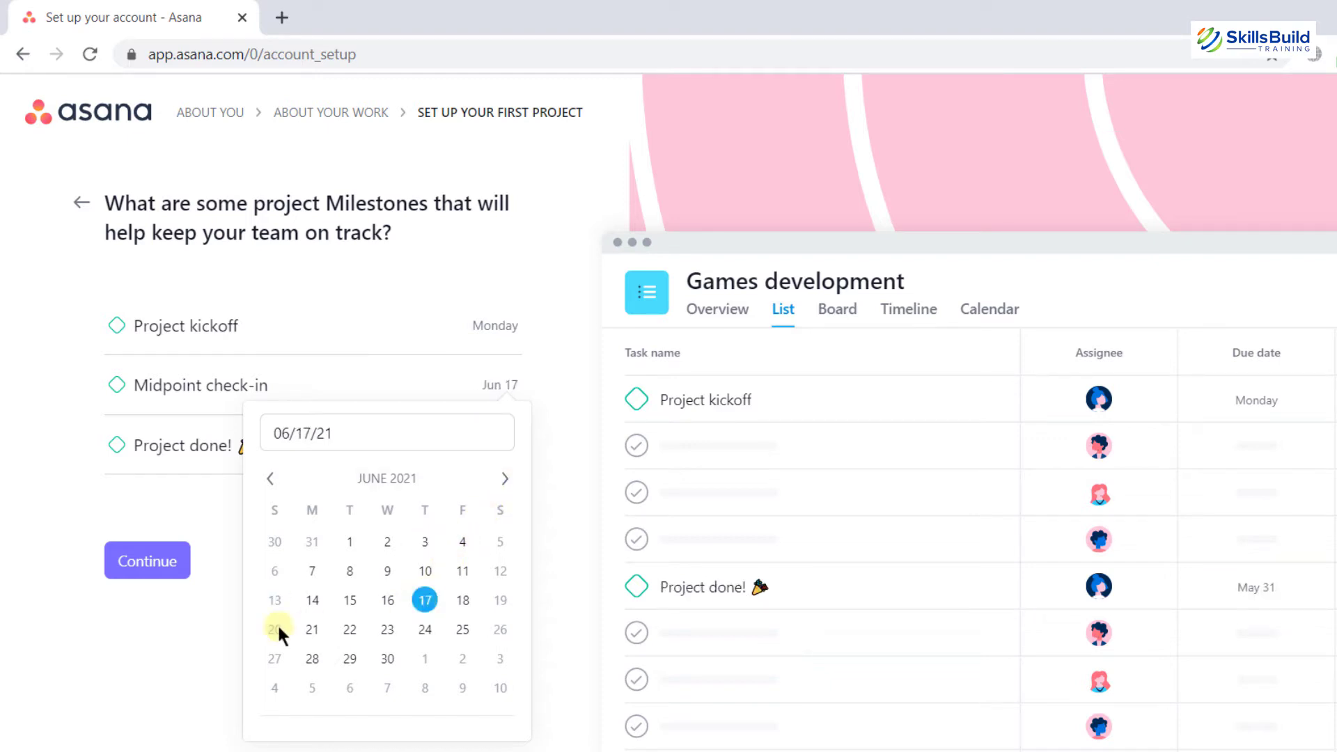
{"action": "left_click", "coordinate": [202, 636]}
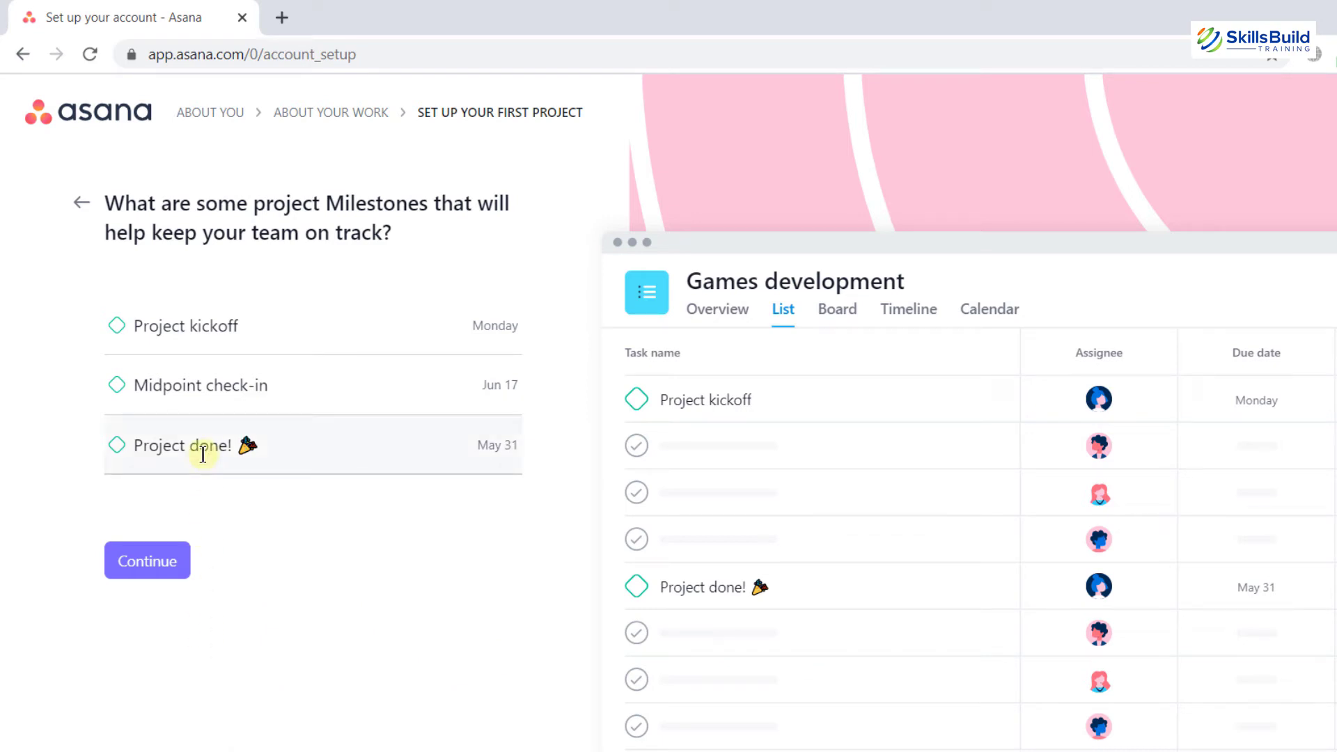
Set Project done! due July 1, 2021 and continue to the layout question
{"action": "left_click", "coordinate": [494, 453]}
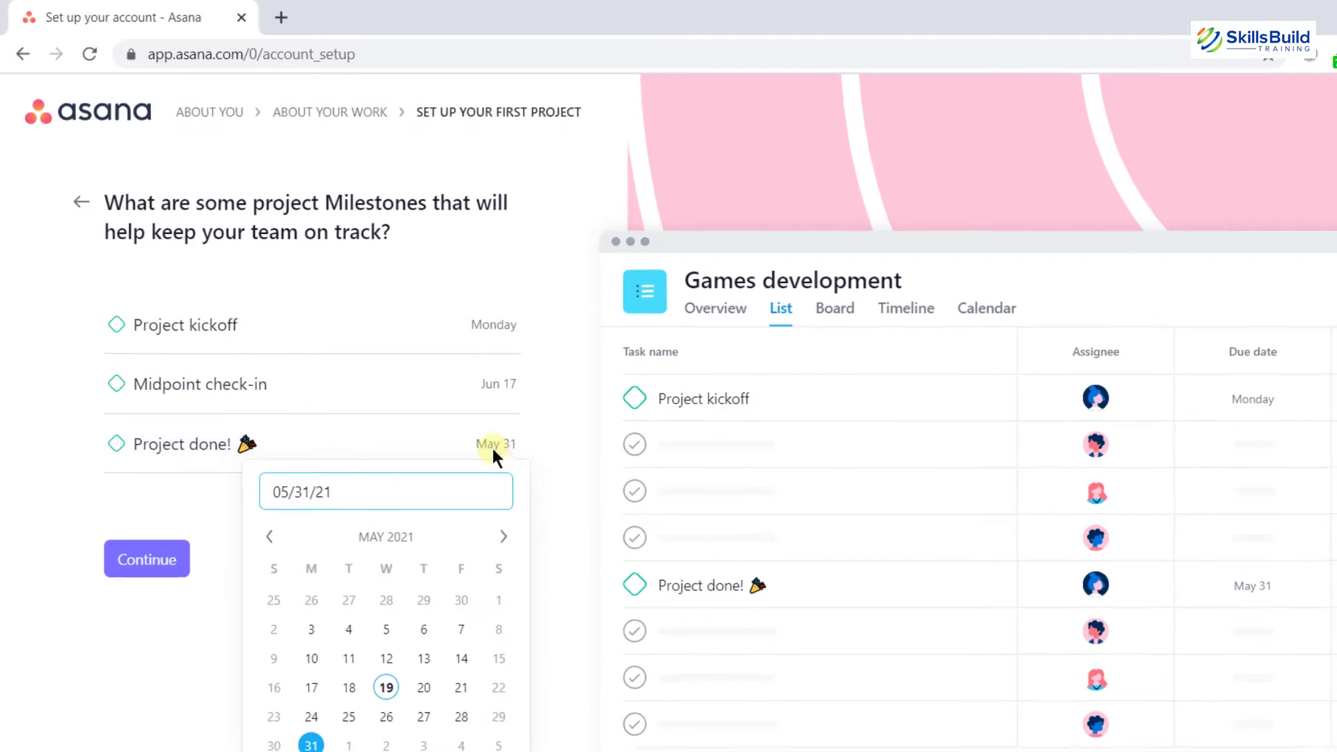
{"action": "left_click", "coordinate": [505, 539]}
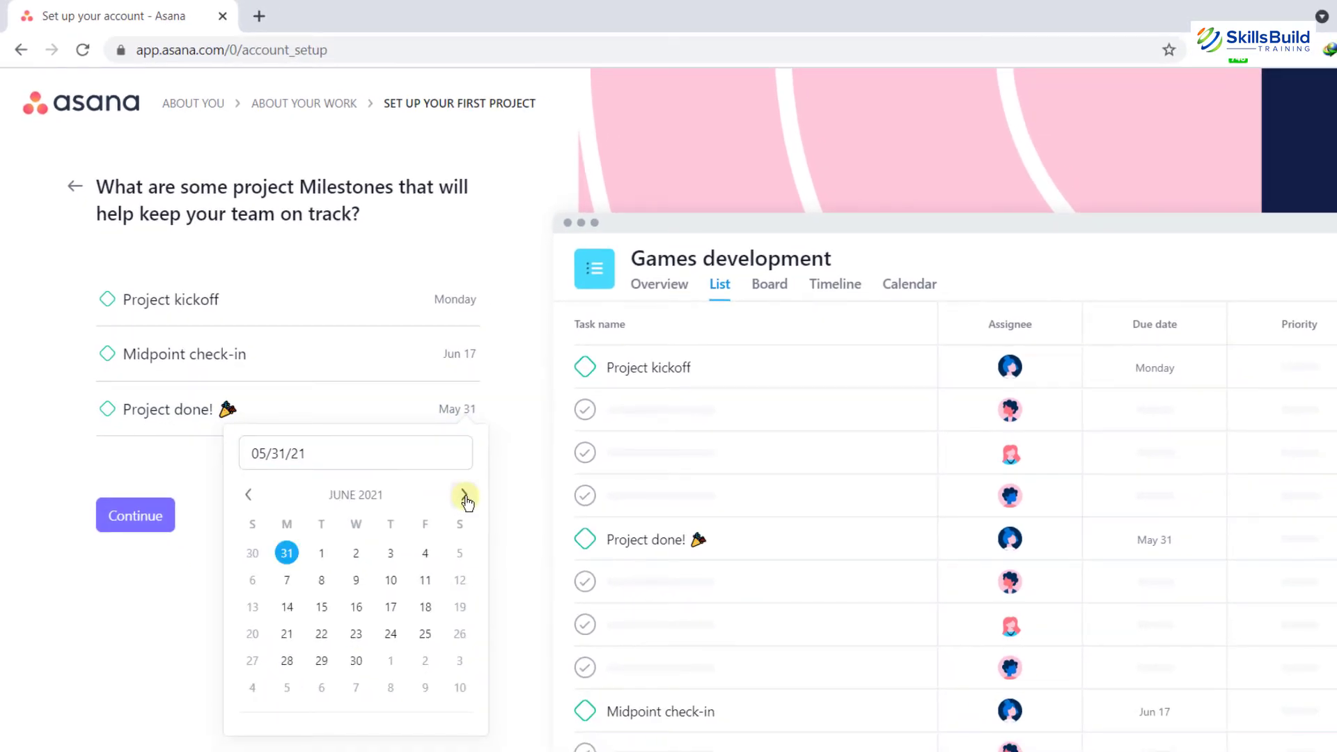
{"action": "left_click", "coordinate": [464, 496]}
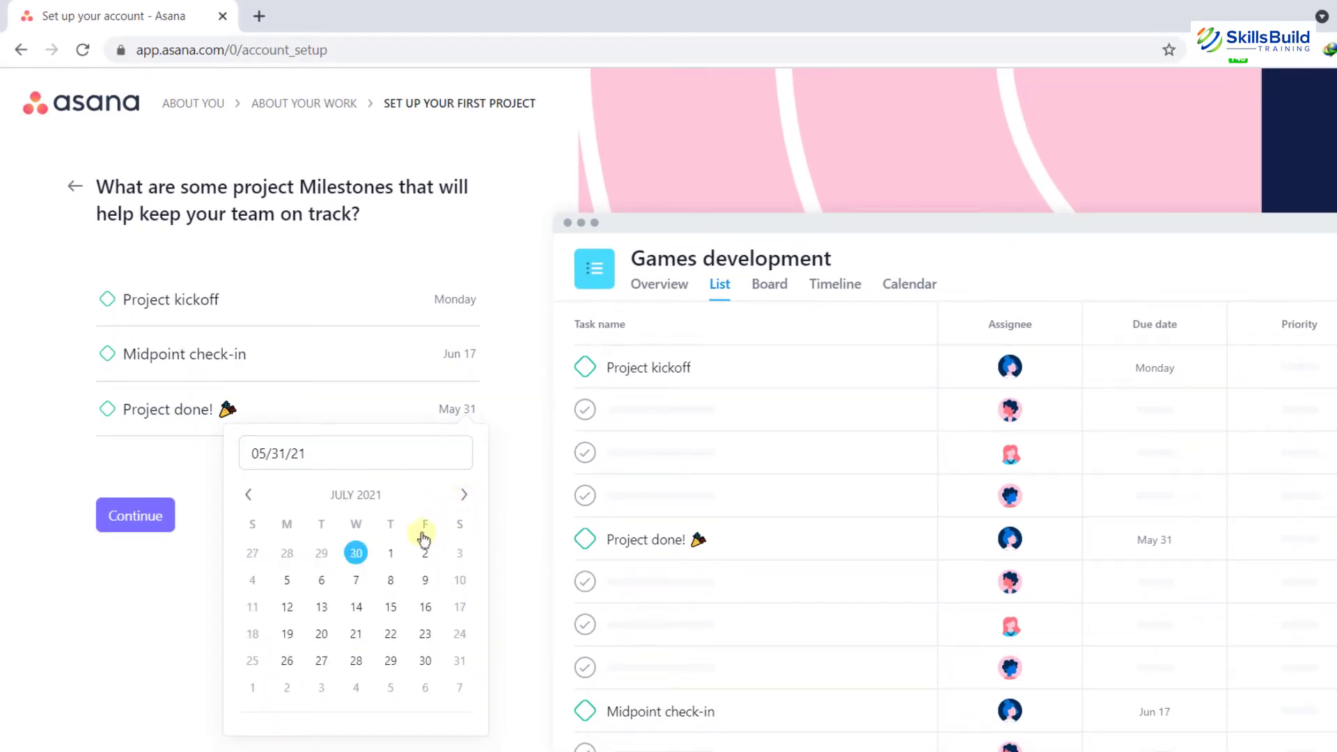
{"action": "left_click", "coordinate": [392, 553]}
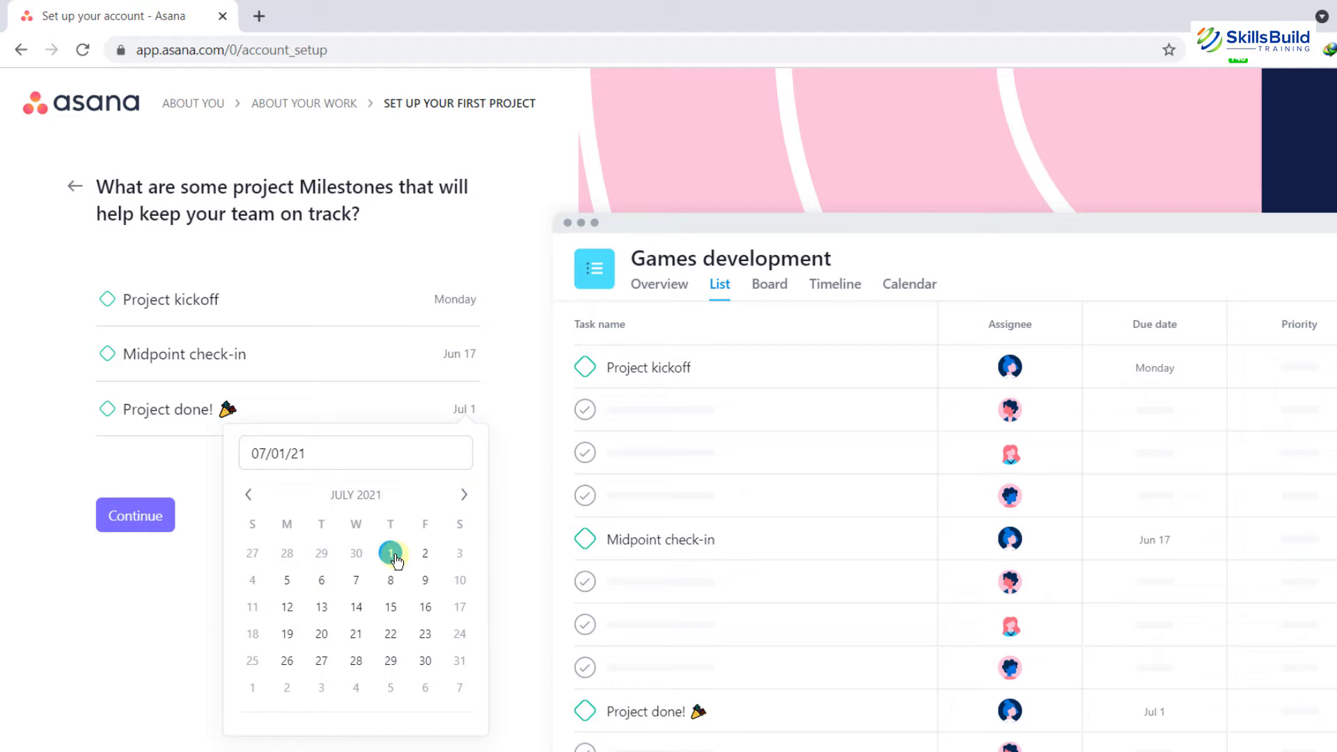
{"action": "left_click", "coordinate": [170, 602]}
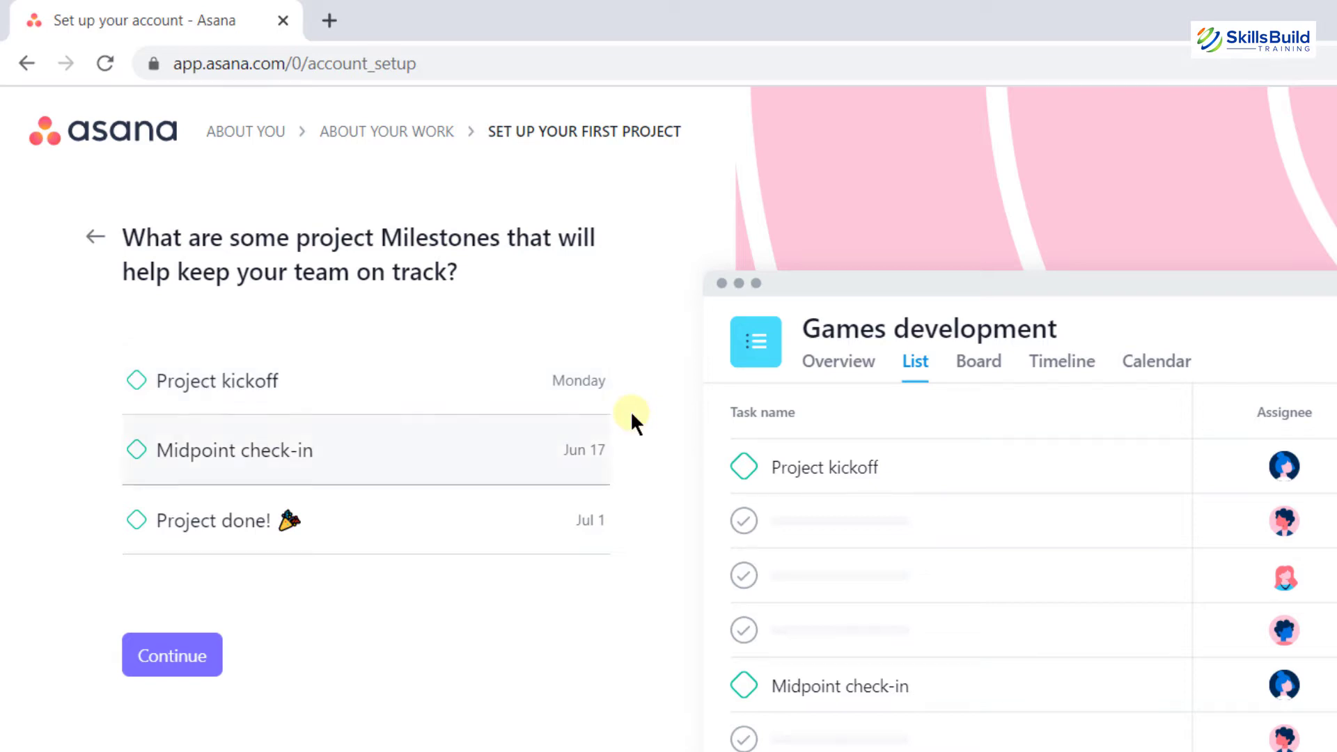
{"action": "left_click", "coordinate": [175, 657]}
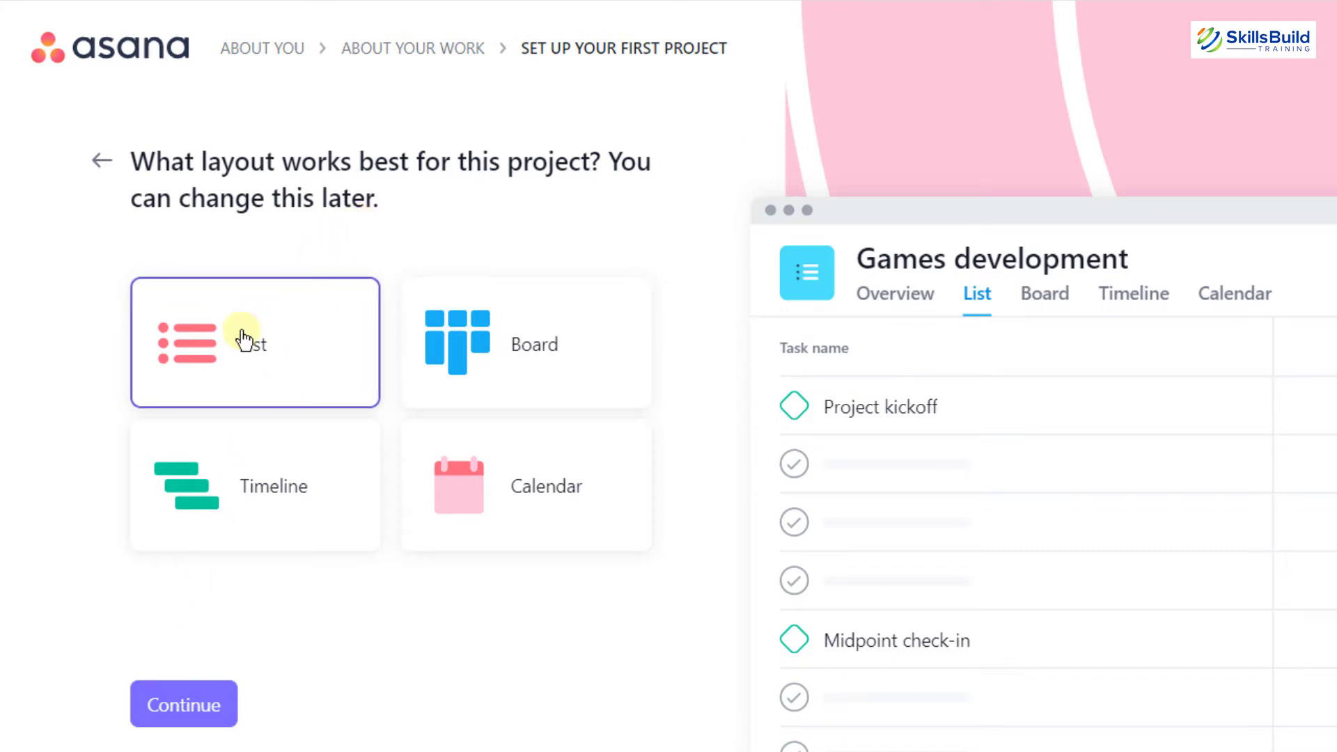
Preview the Board and Timeline layouts, then choose List for Games development
{"action": "left_click", "coordinate": [46, 193]}
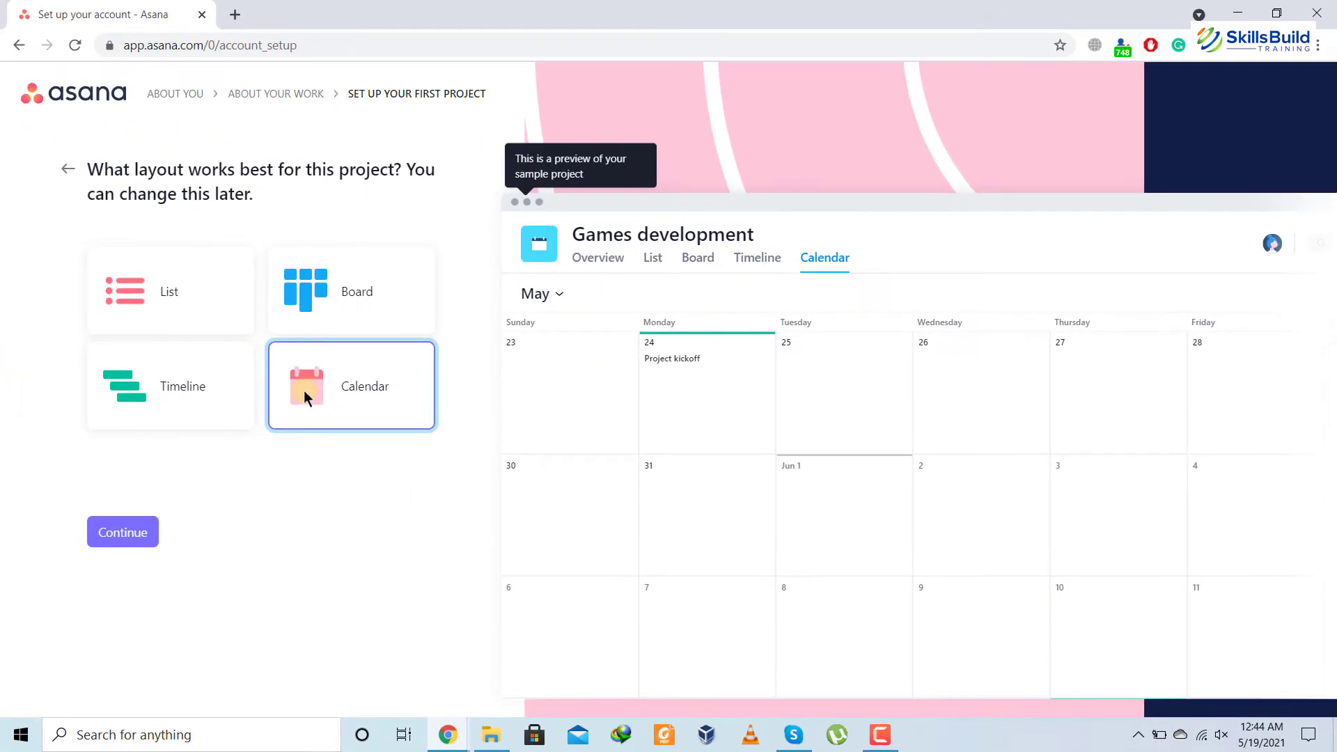
{"action": "left_click", "coordinate": [166, 385]}
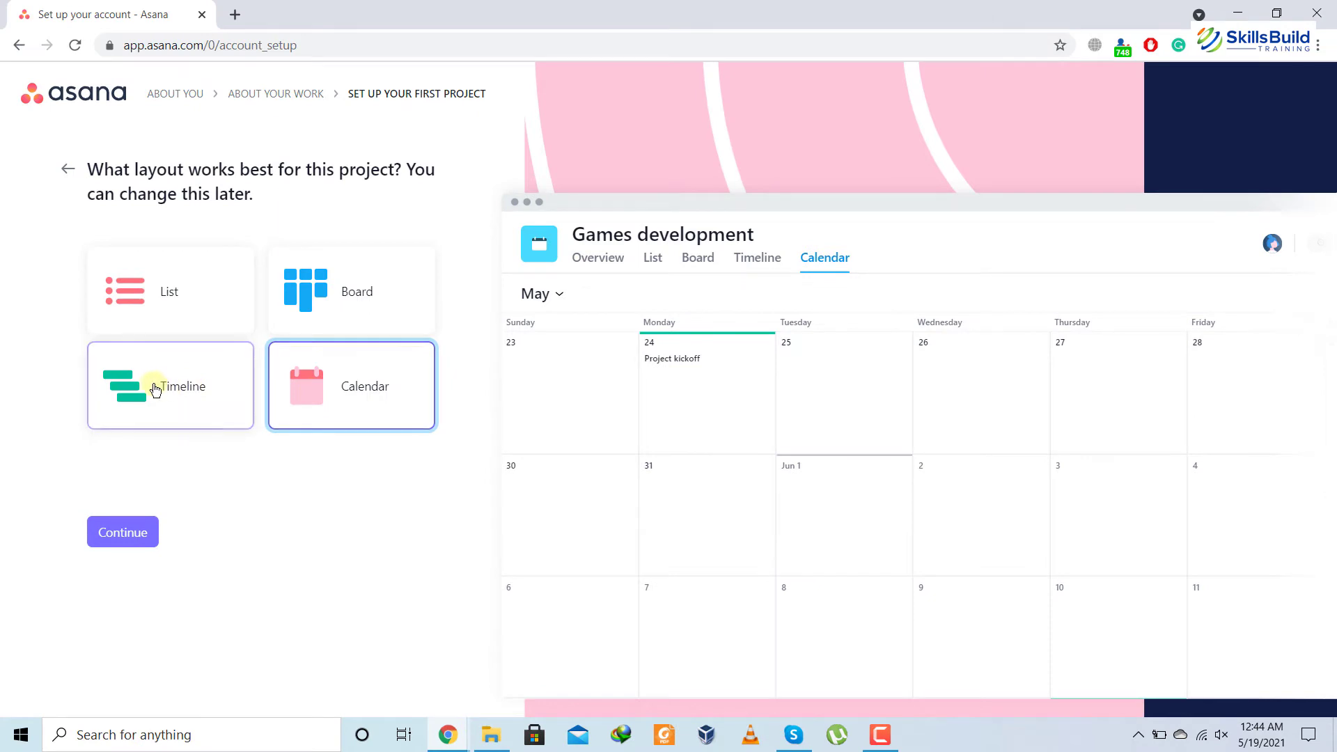
{"action": "left_click", "coordinate": [324, 326]}
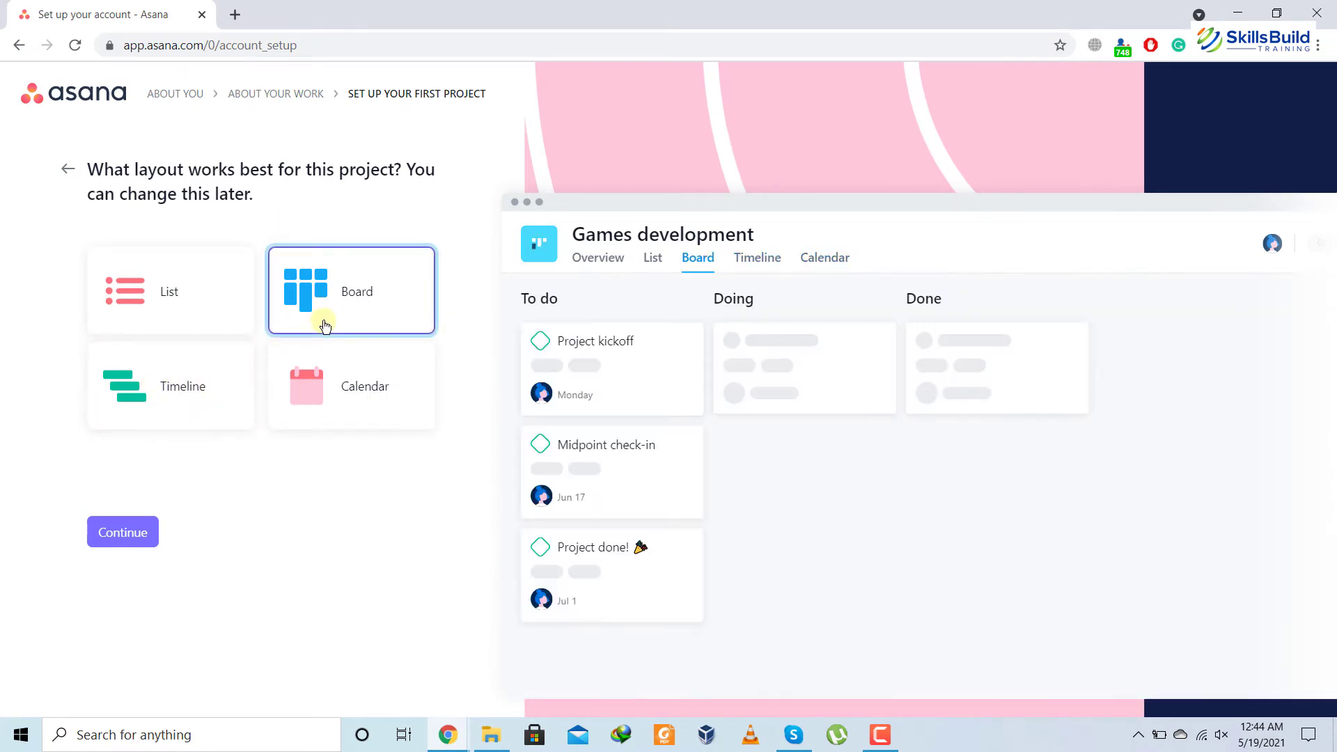
{"action": "left_click", "coordinate": [152, 291]}
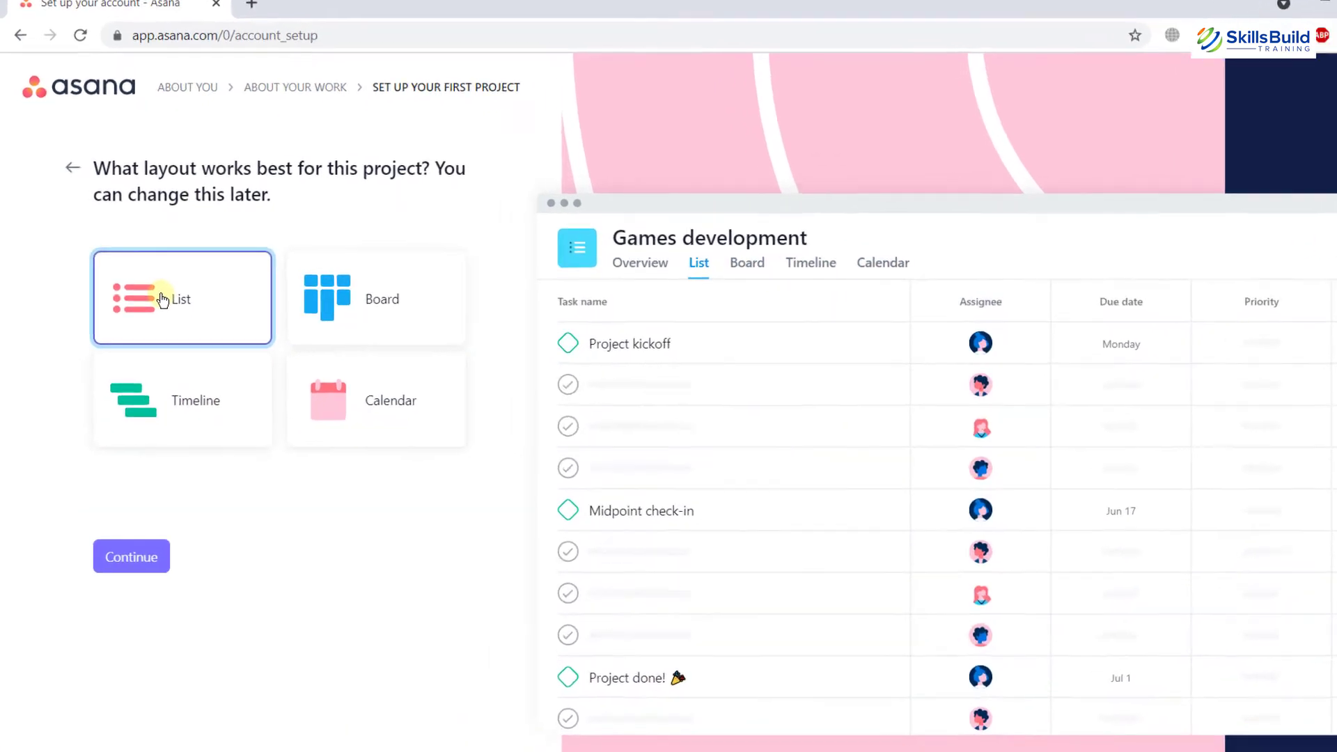
{"action": "left_click", "coordinate": [187, 689]}
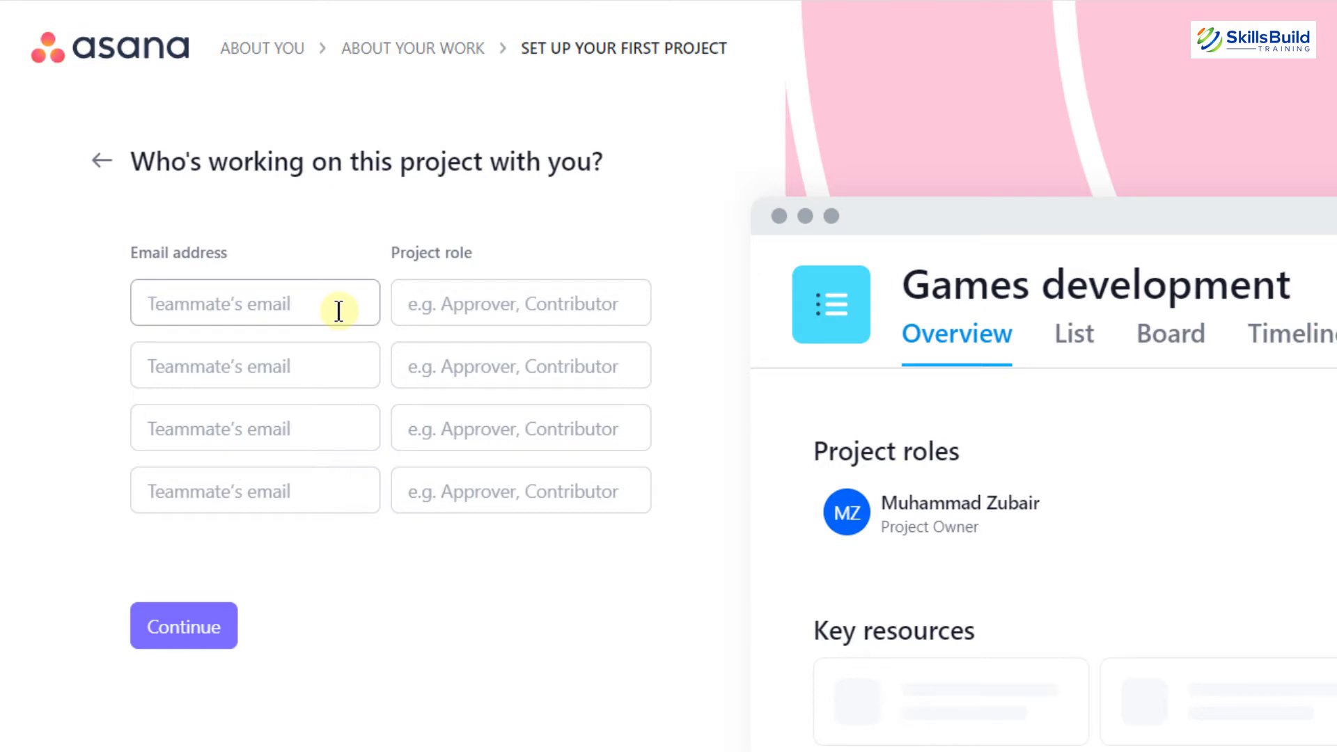
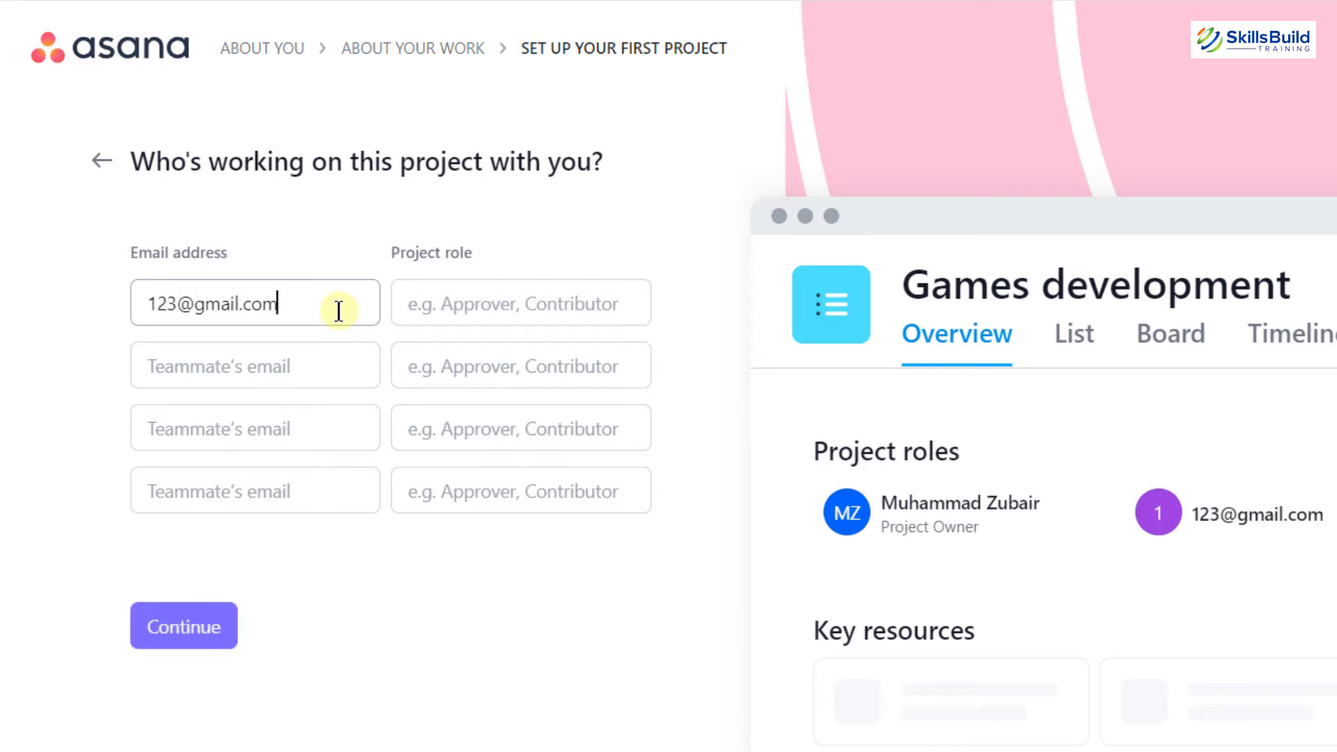
Add two teammates' e-mail addresses with roles 'senior developer' and 'UI designer'
{"action": "key", "text": "Tab"}
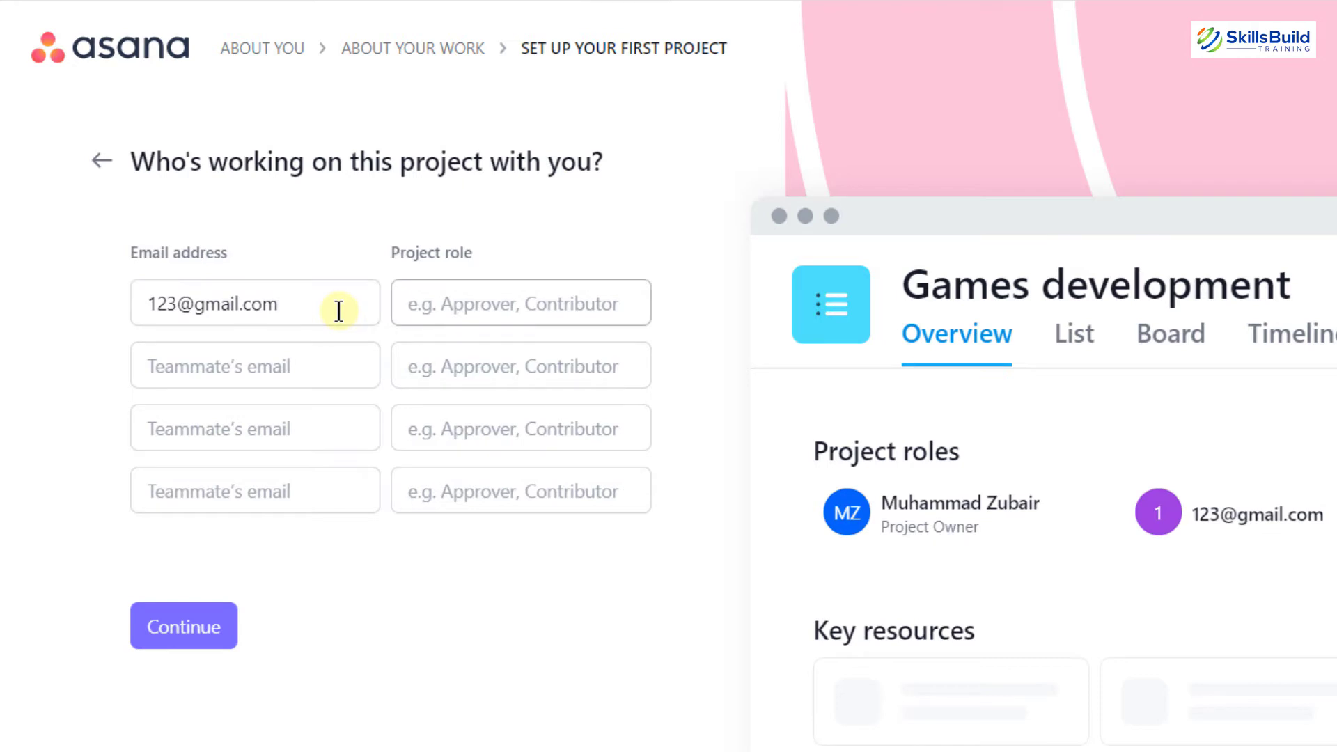
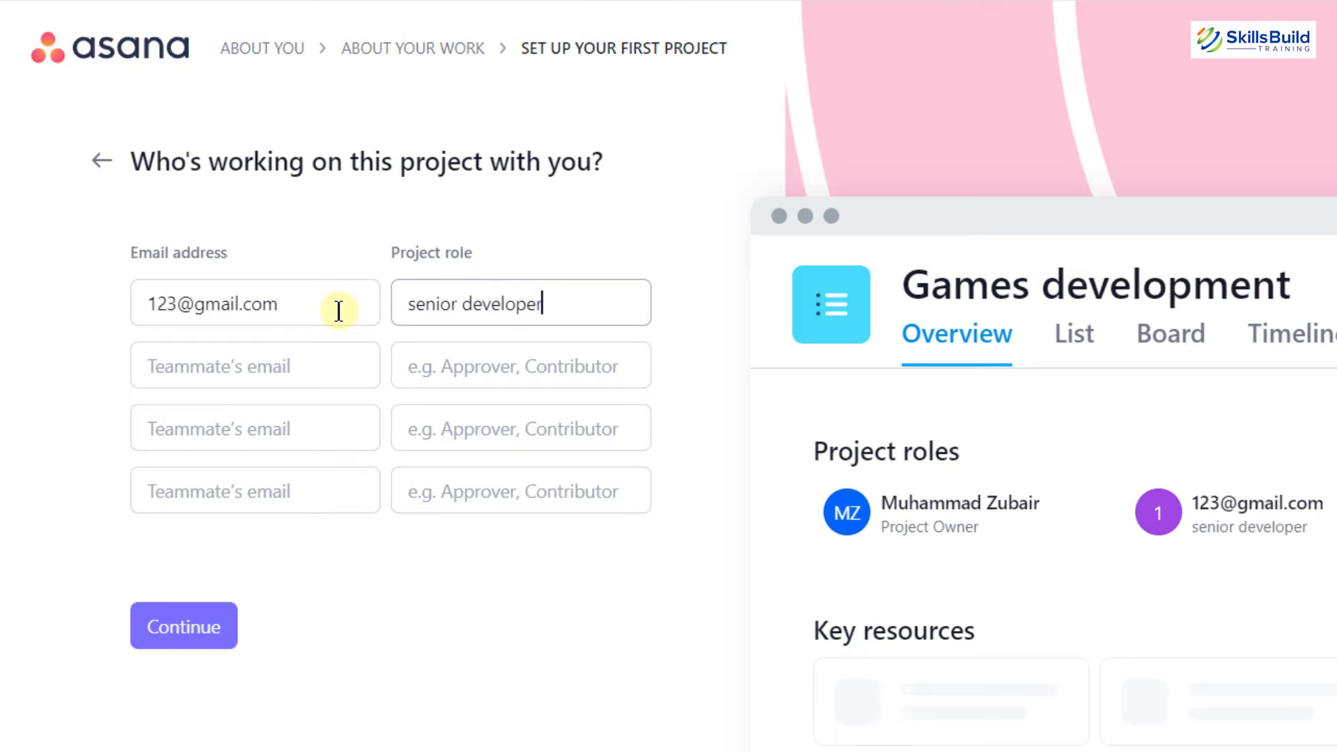
{"action": "left_click", "coordinate": [265, 380]}
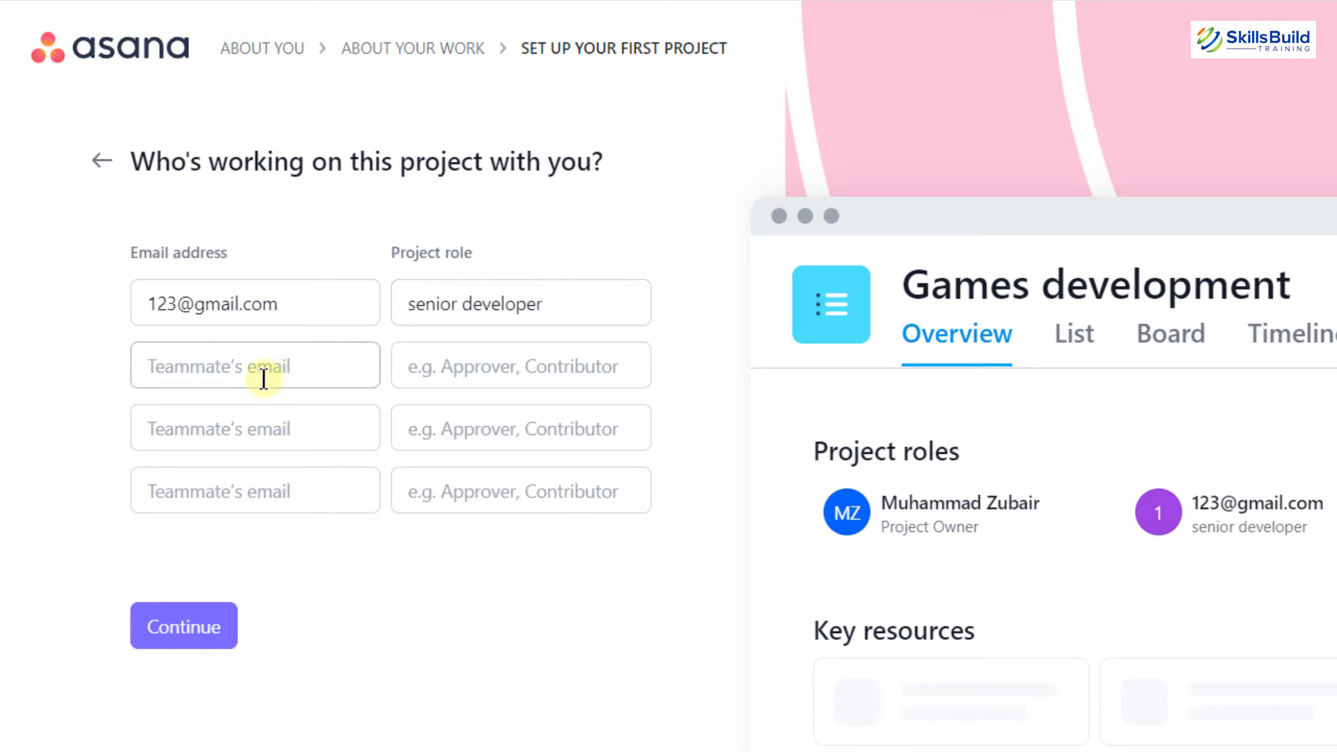
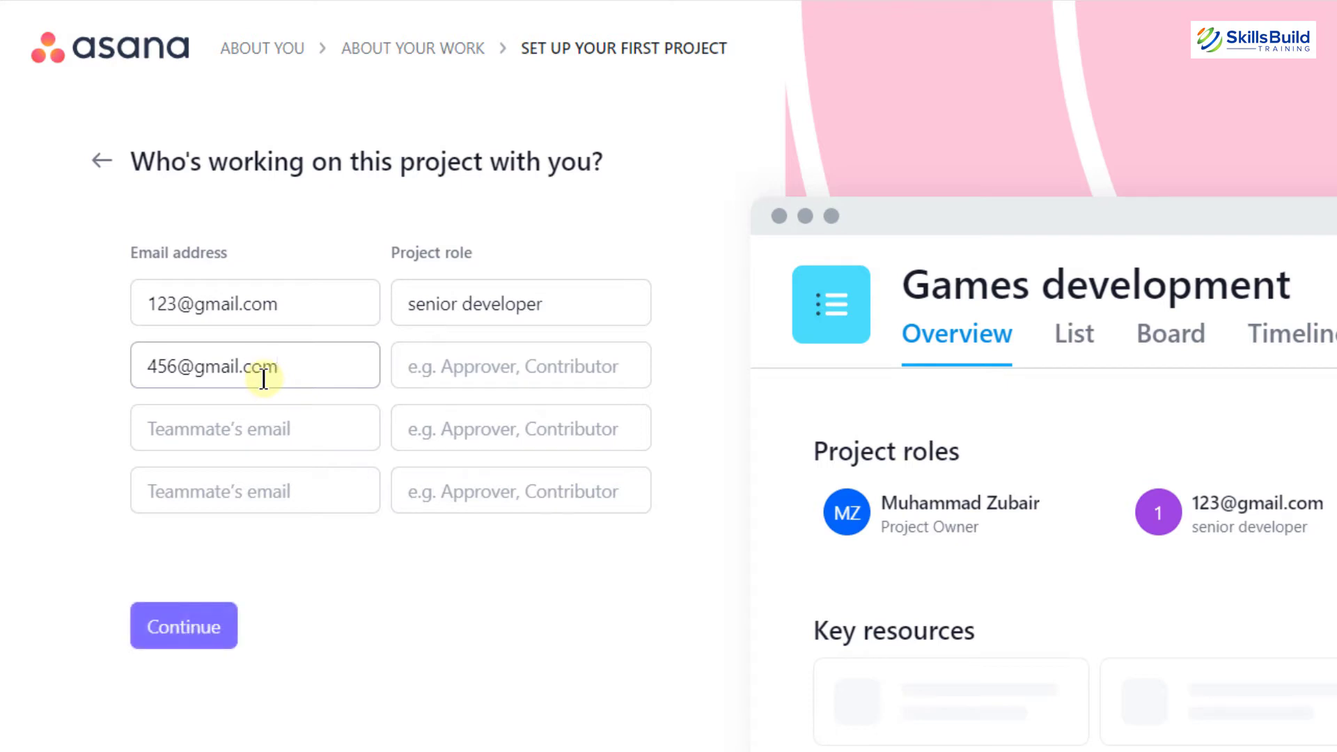
{"action": "key", "text": "Tab"}
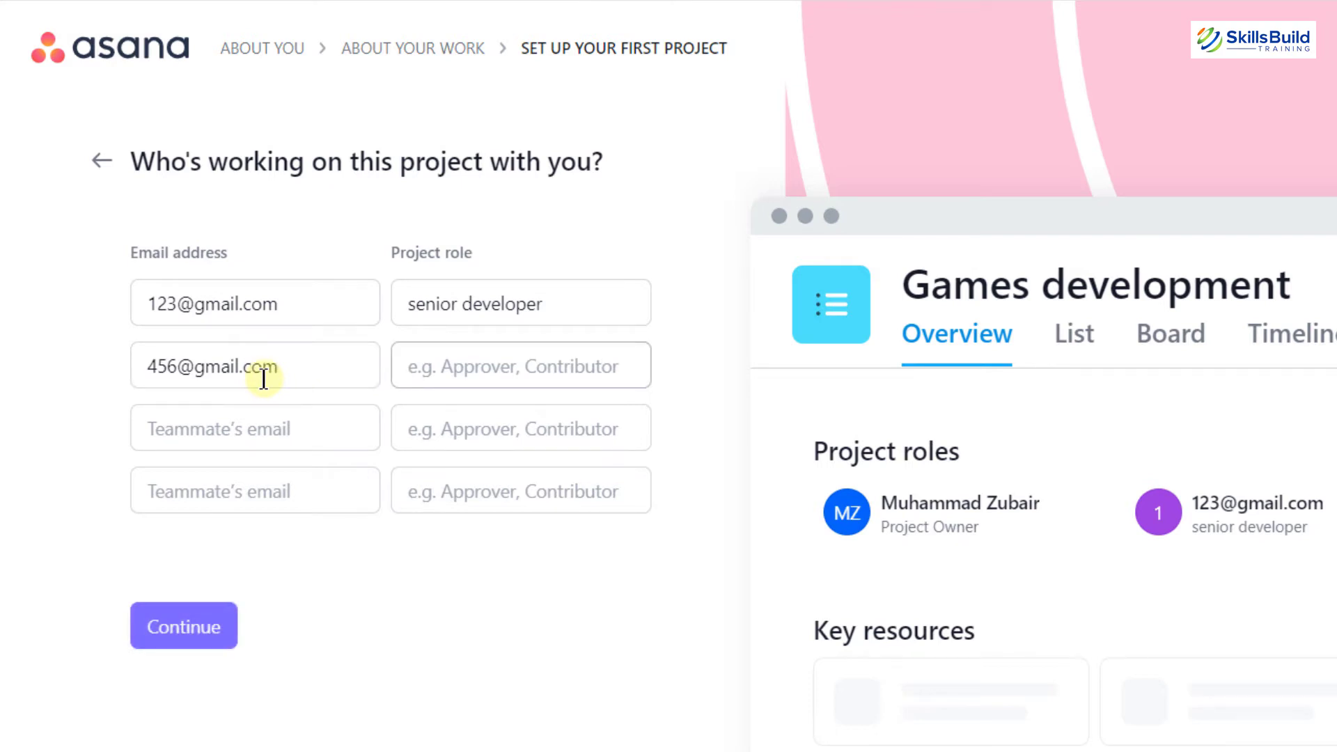
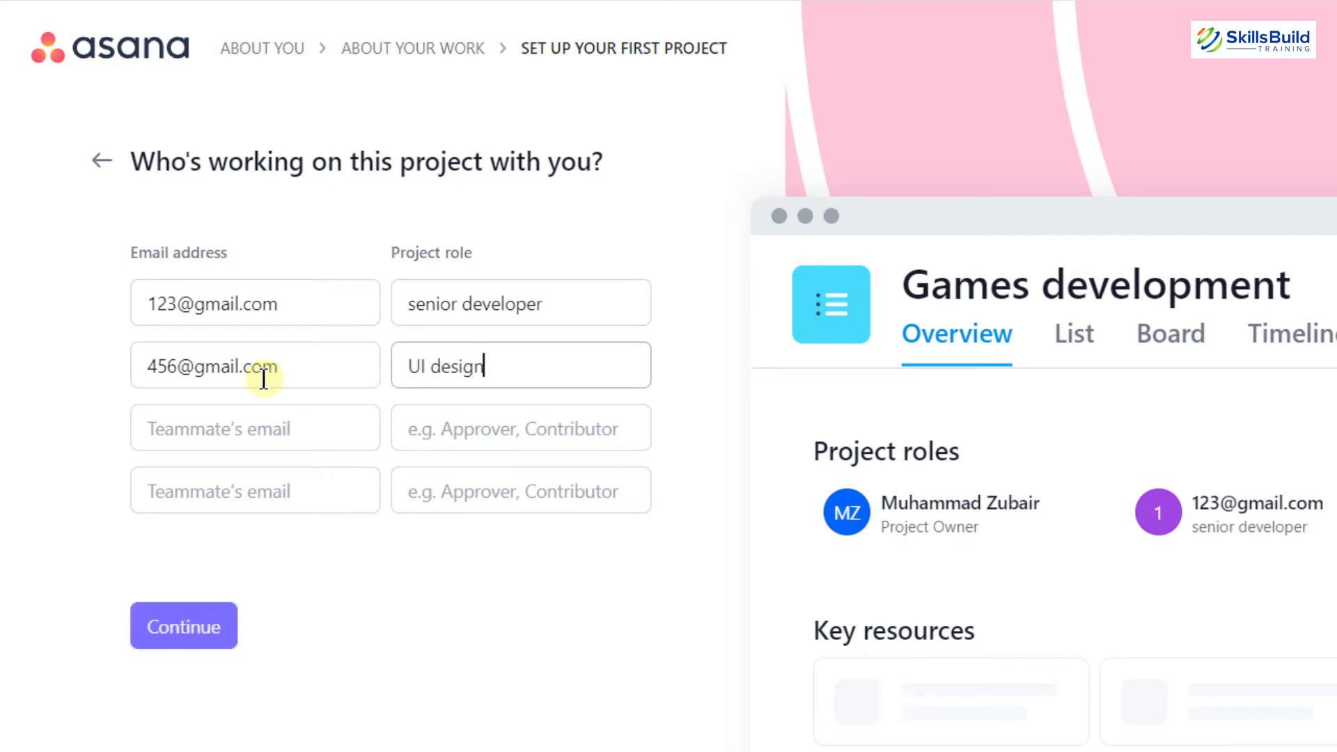
Save the teammates, skip attaching files, and open the Games development project
{"action": "left_click", "coordinate": [201, 625]}
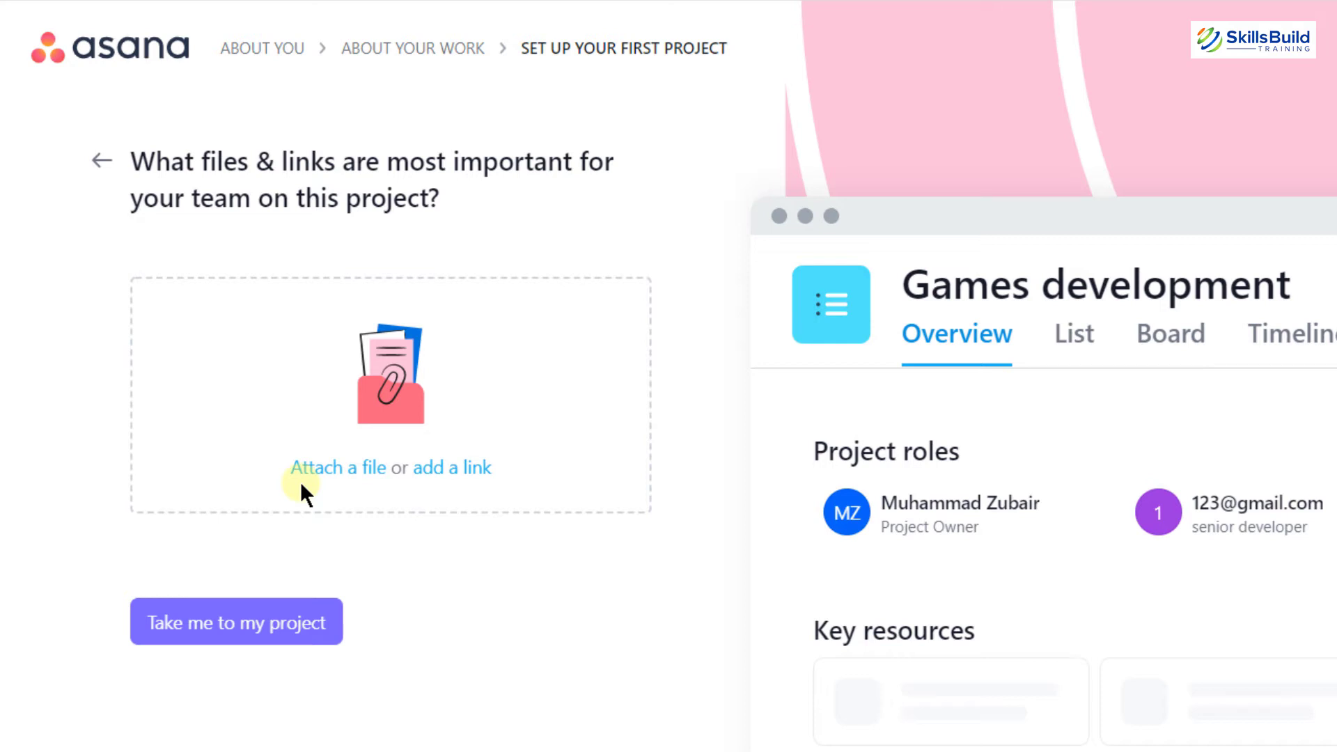
{"action": "left_click", "coordinate": [248, 630]}
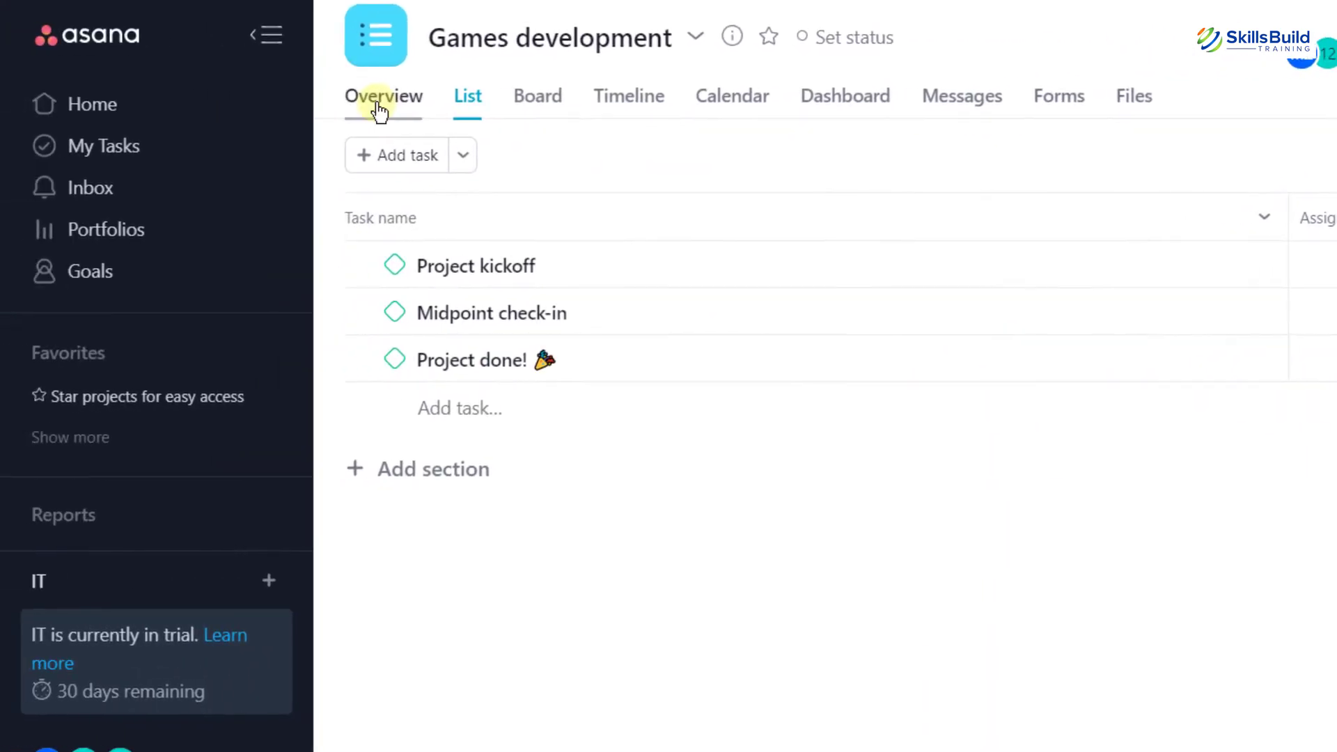
Open the Games development Overview page and dismiss the 30-day trial message
{"action": "left_click", "coordinate": [379, 106]}
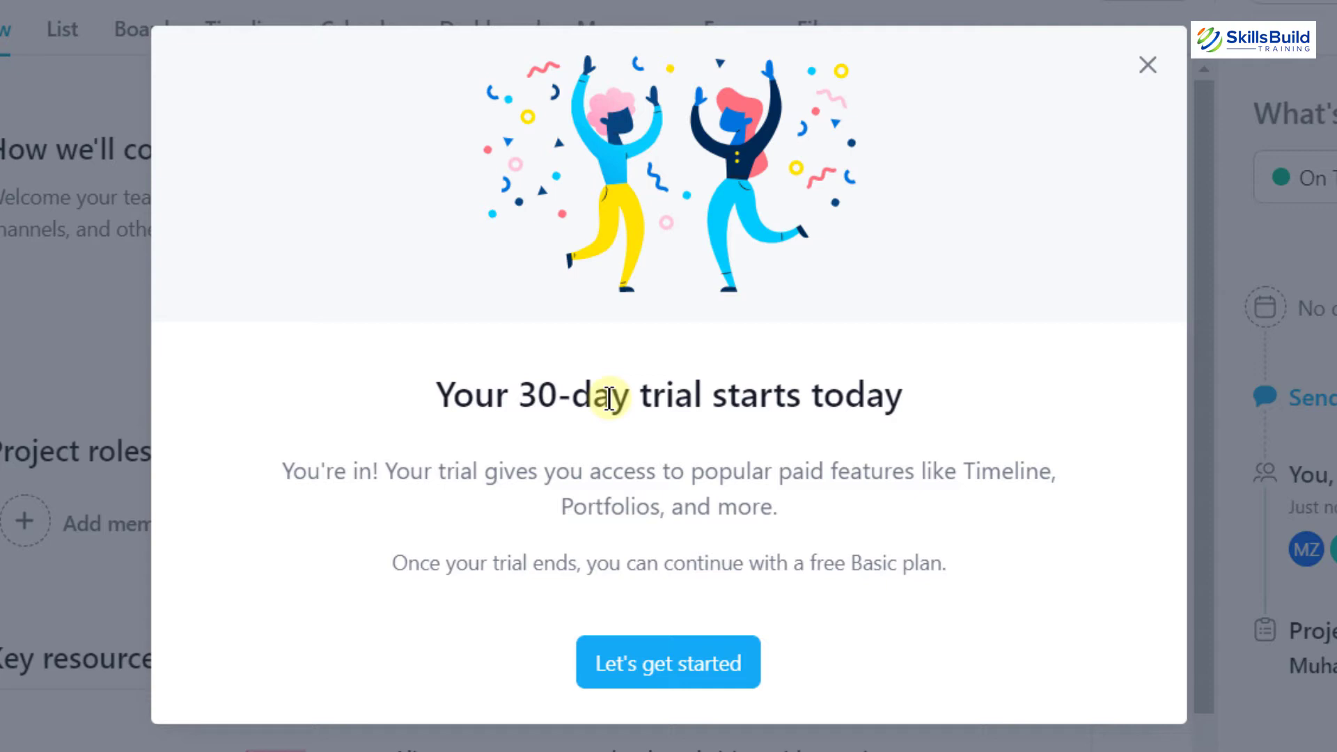
{"action": "left_click_drag", "start_coordinate": [948, 562], "coordinate": [810, 563]}
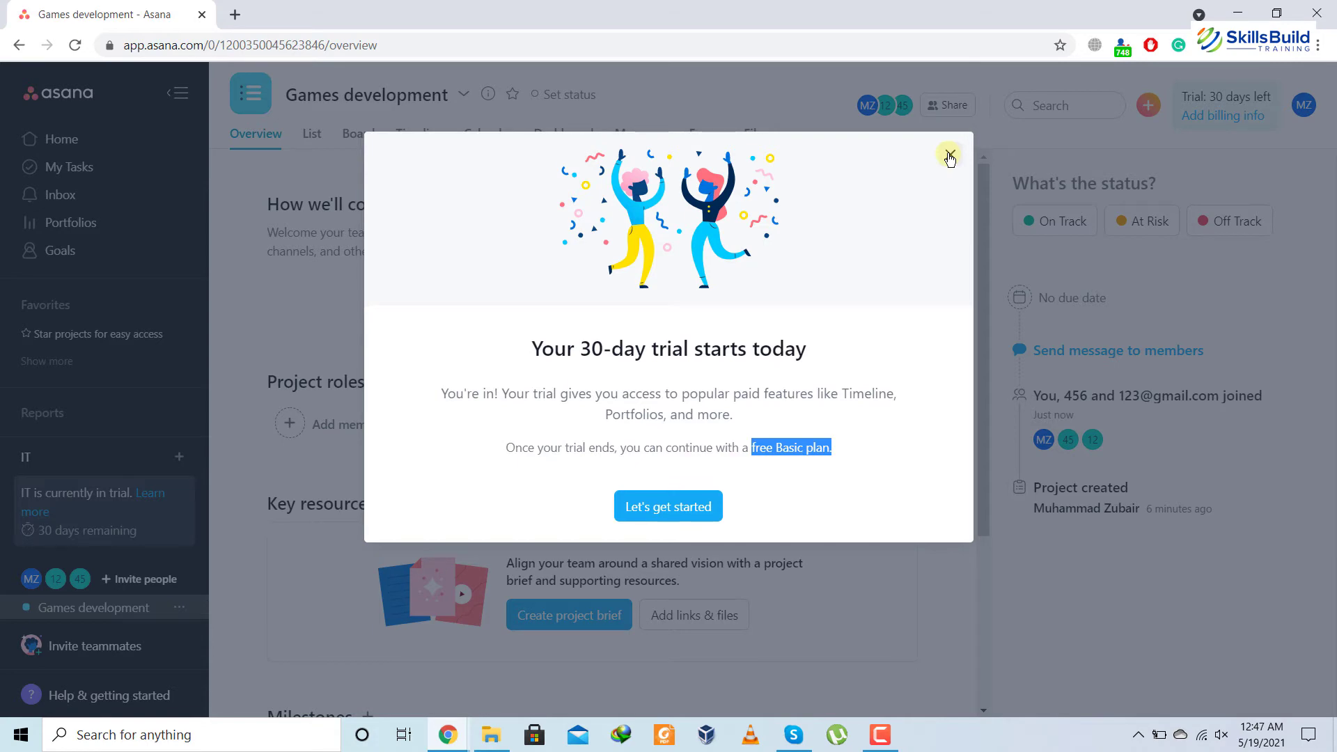
{"action": "left_click", "coordinate": [950, 154]}
{"action": "left_click_drag", "start_coordinate": [307, 206], "coordinate": [495, 211]}
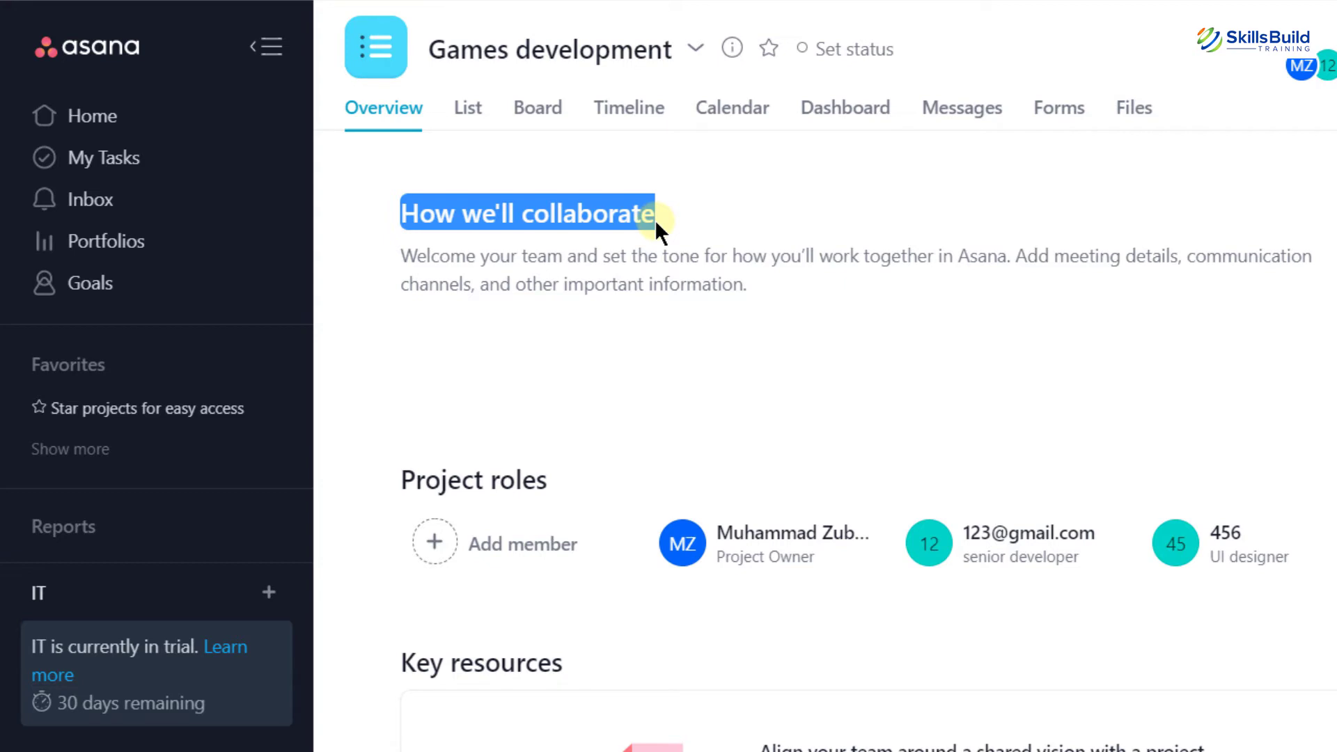
Invite a teammate's e-mail address to Games development, send it, and close the Share dialog
{"action": "left_click", "coordinate": [741, 425]}
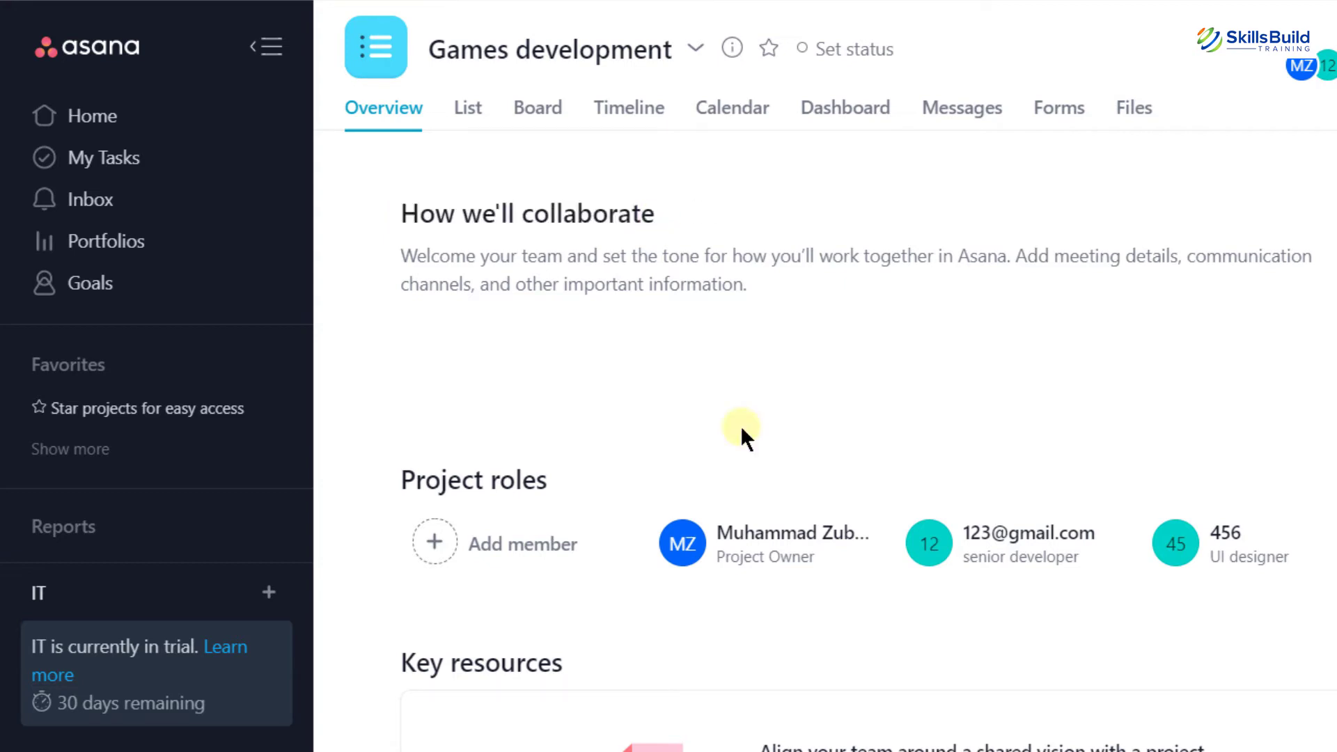
{"action": "left_click", "coordinate": [435, 543]}
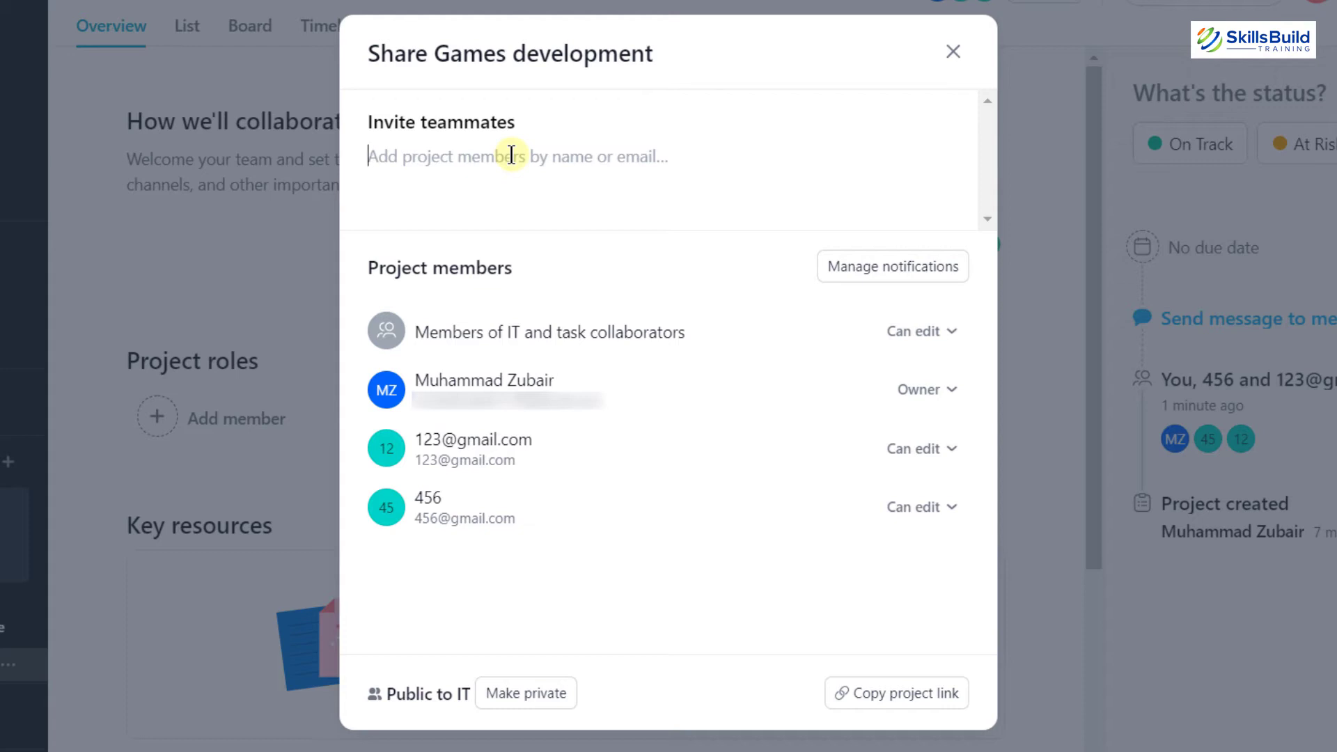
{"action": "type", "text": "..."}
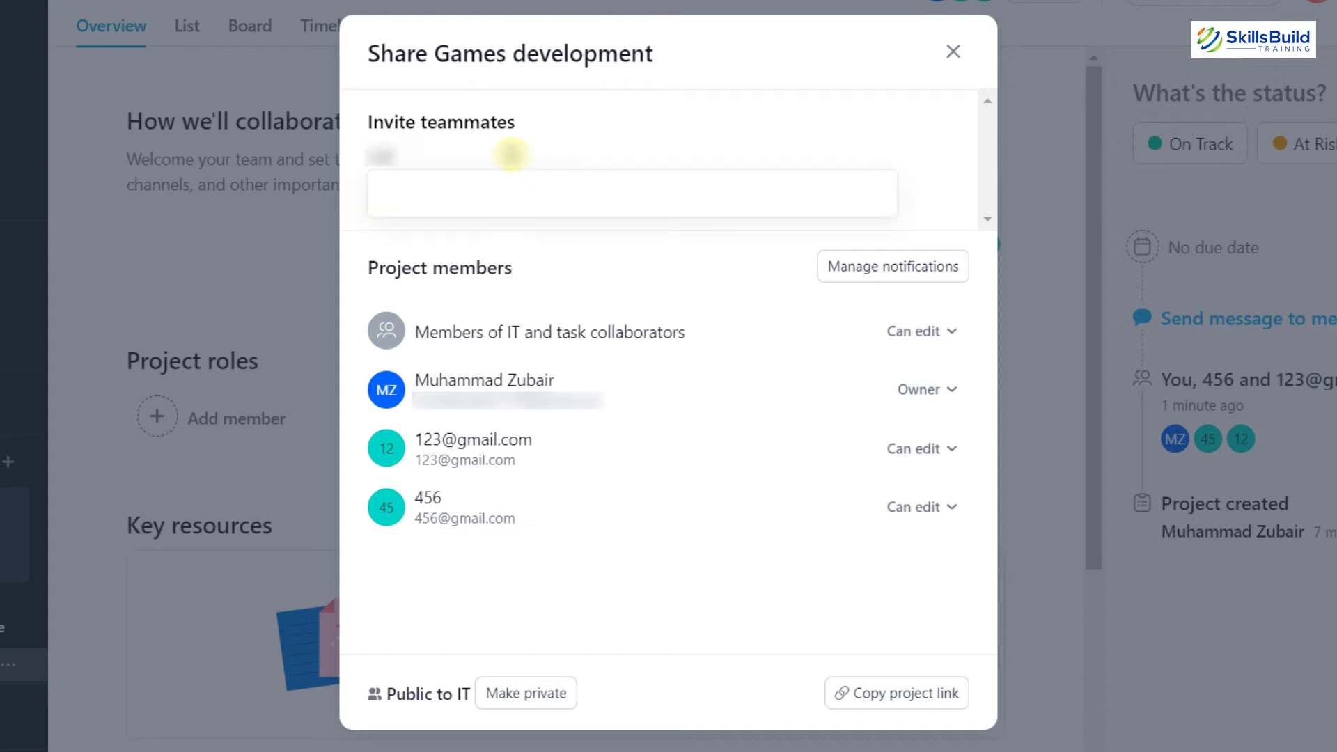
{"action": "type", "text": "mail.com"}
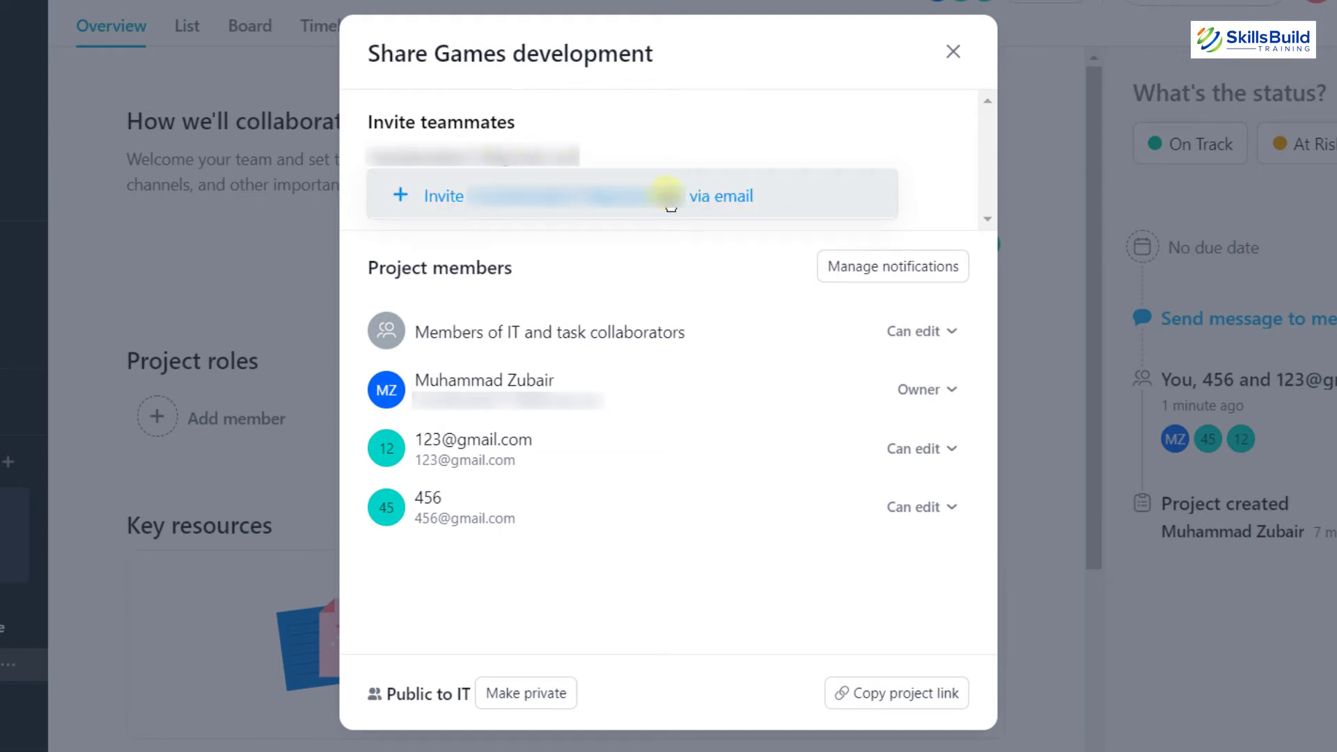
{"action": "left_click", "coordinate": [668, 193]}
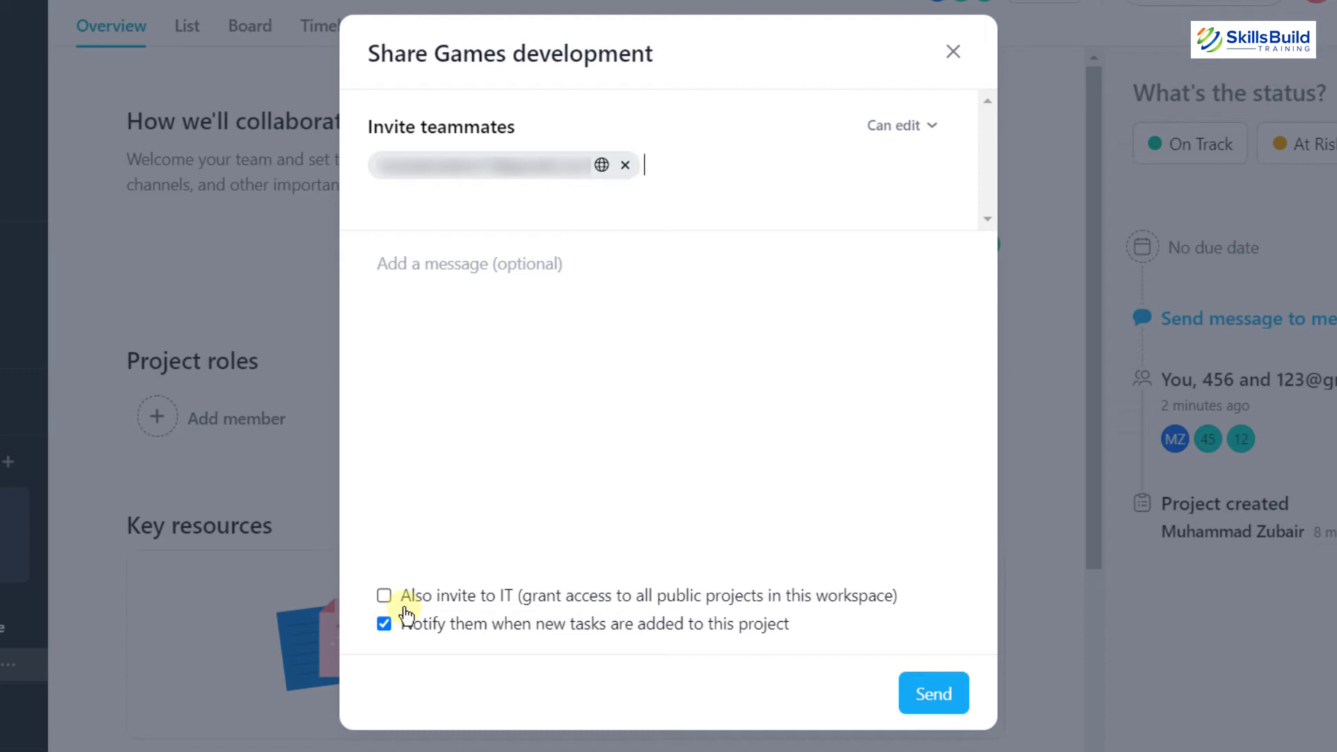
{"action": "left_click", "coordinate": [931, 695]}
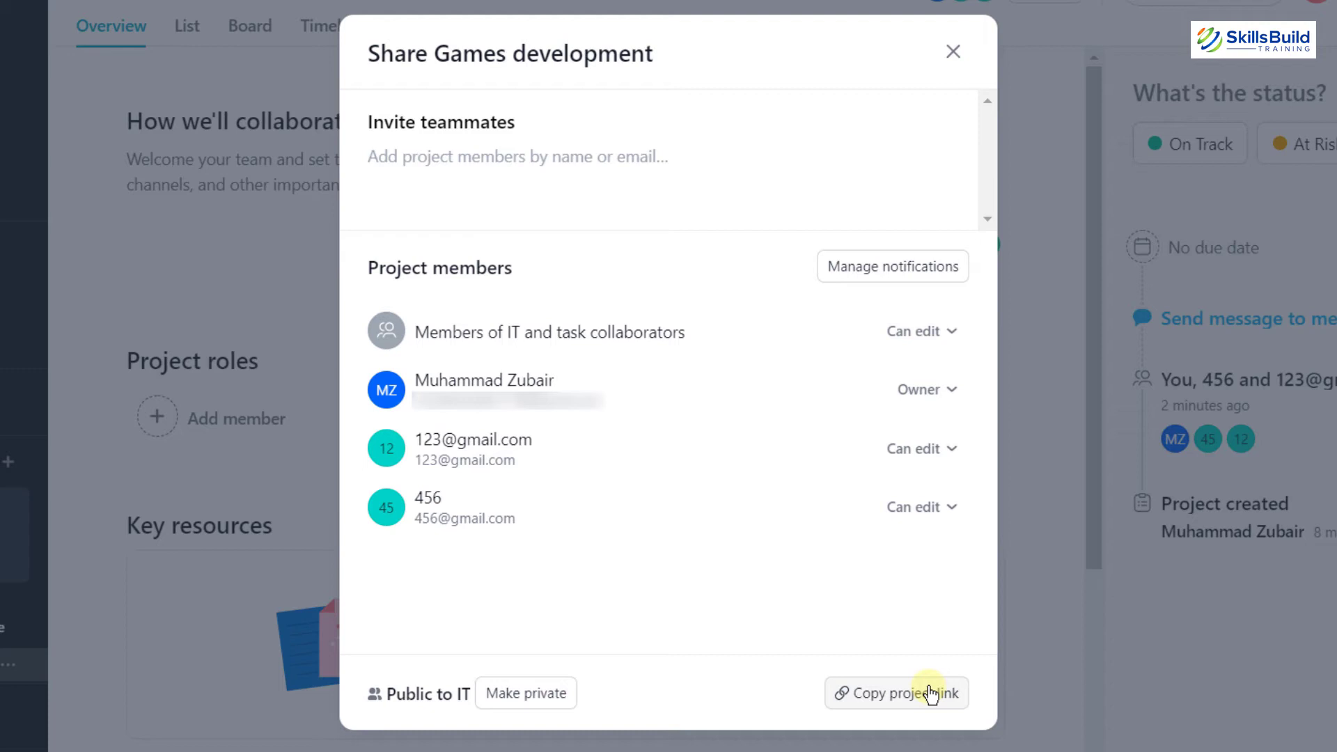
{"action": "left_click", "coordinate": [955, 54]}
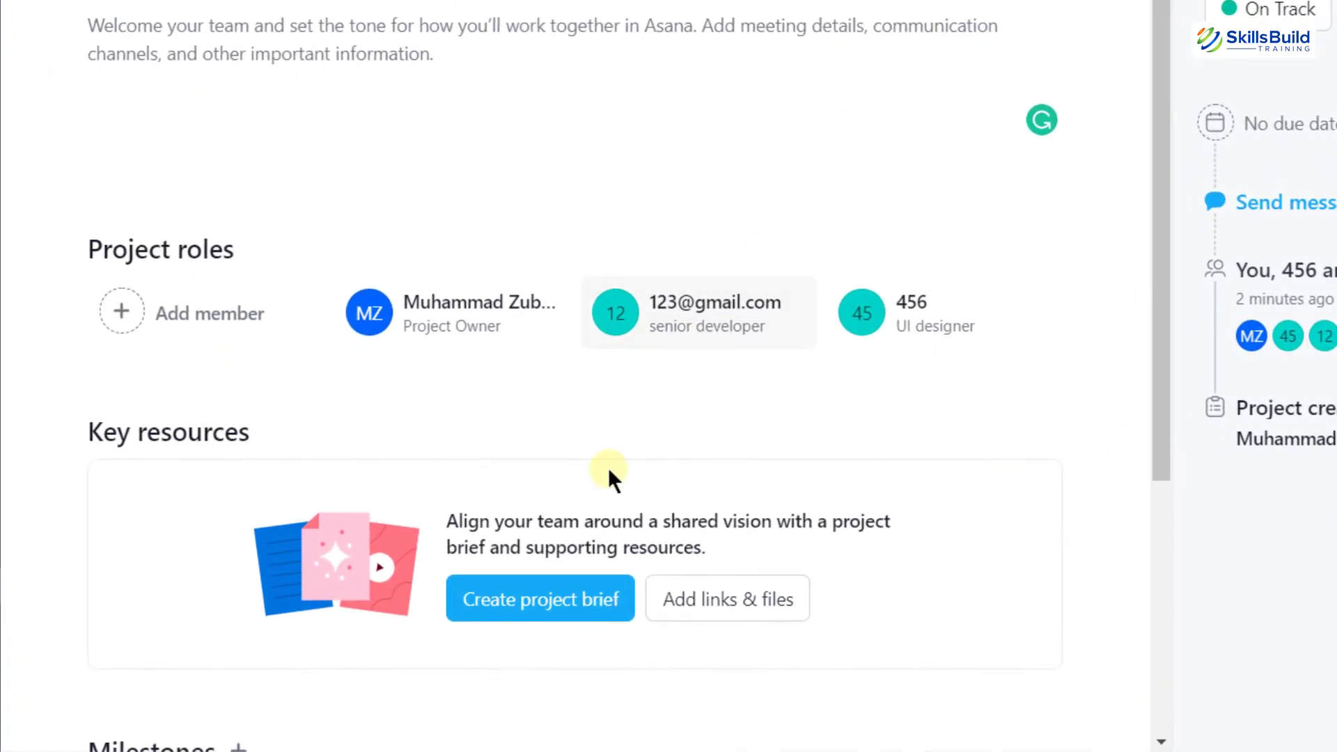
Create a project brief from the Key resources section
{"action": "left_click", "coordinate": [524, 599]}
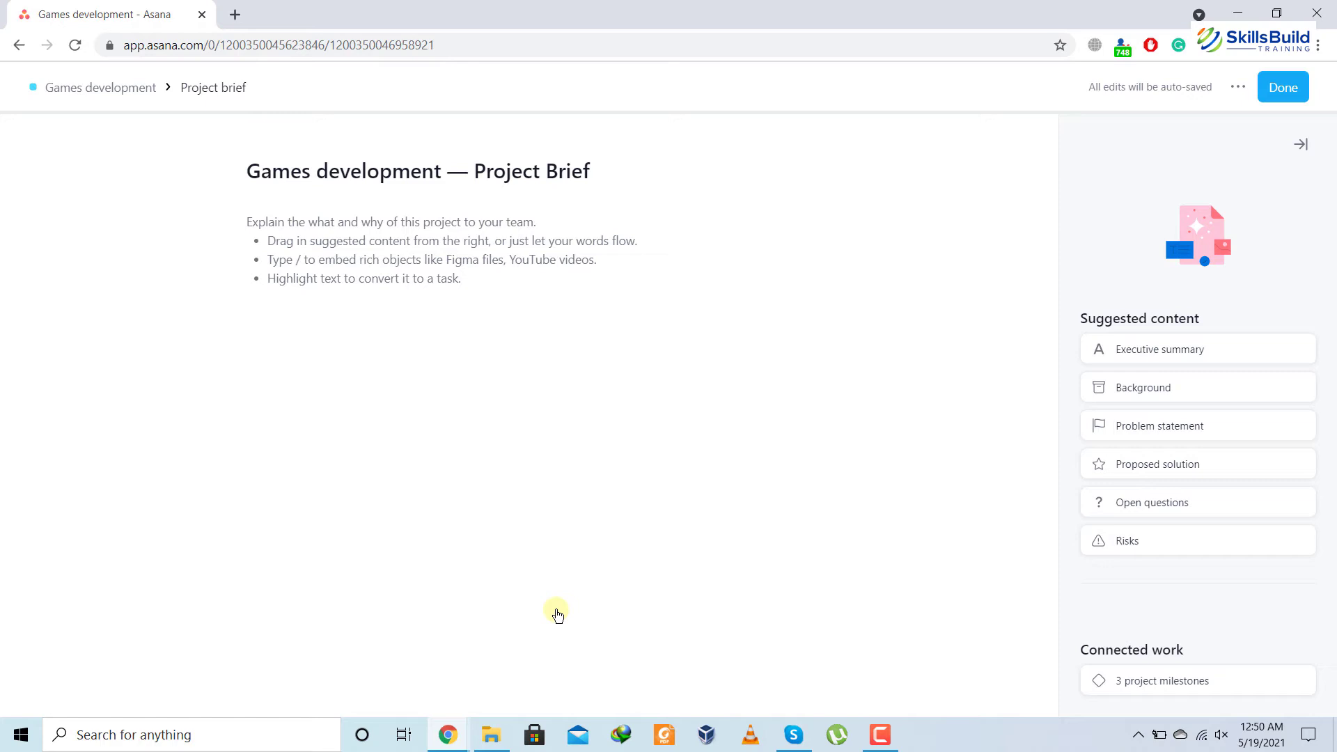
Add Executive summary, Problem statement and Background sections to the brief, then close it
{"action": "left_click", "coordinate": [384, 277]}
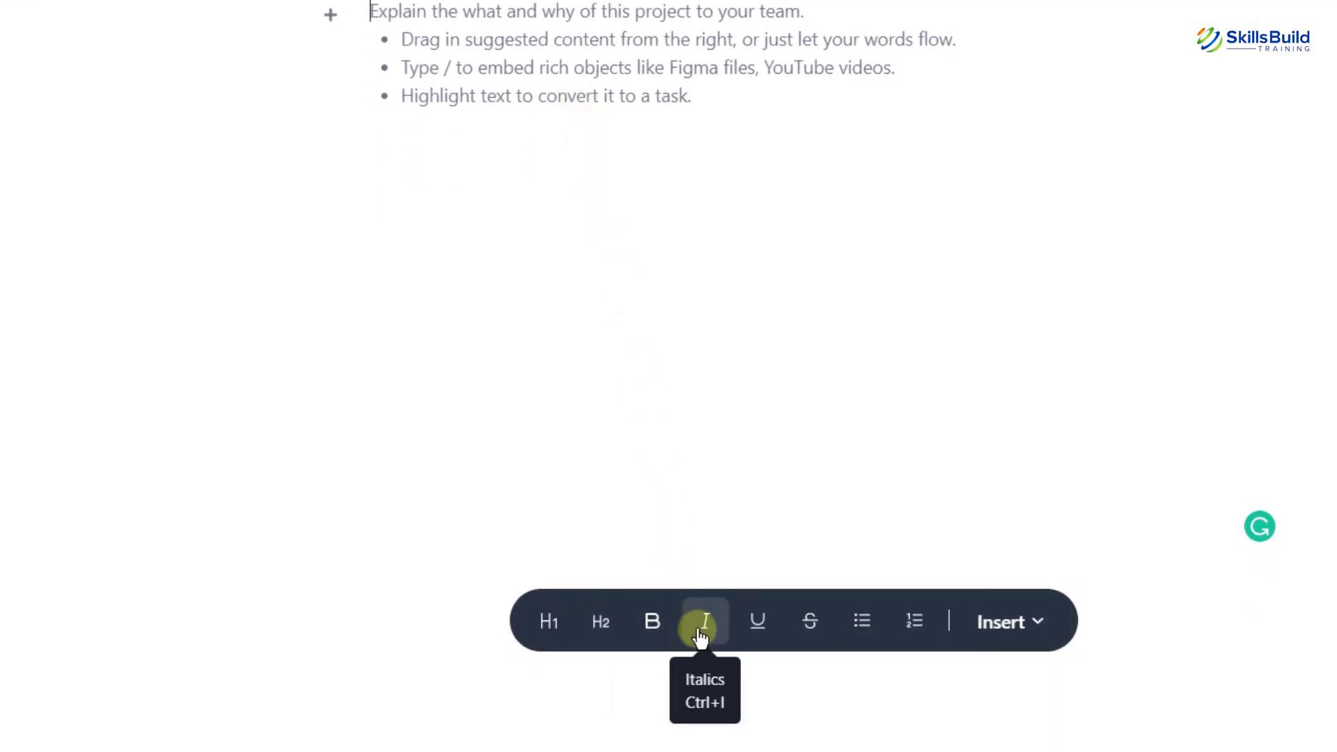
{"action": "left_click", "coordinate": [1027, 623]}
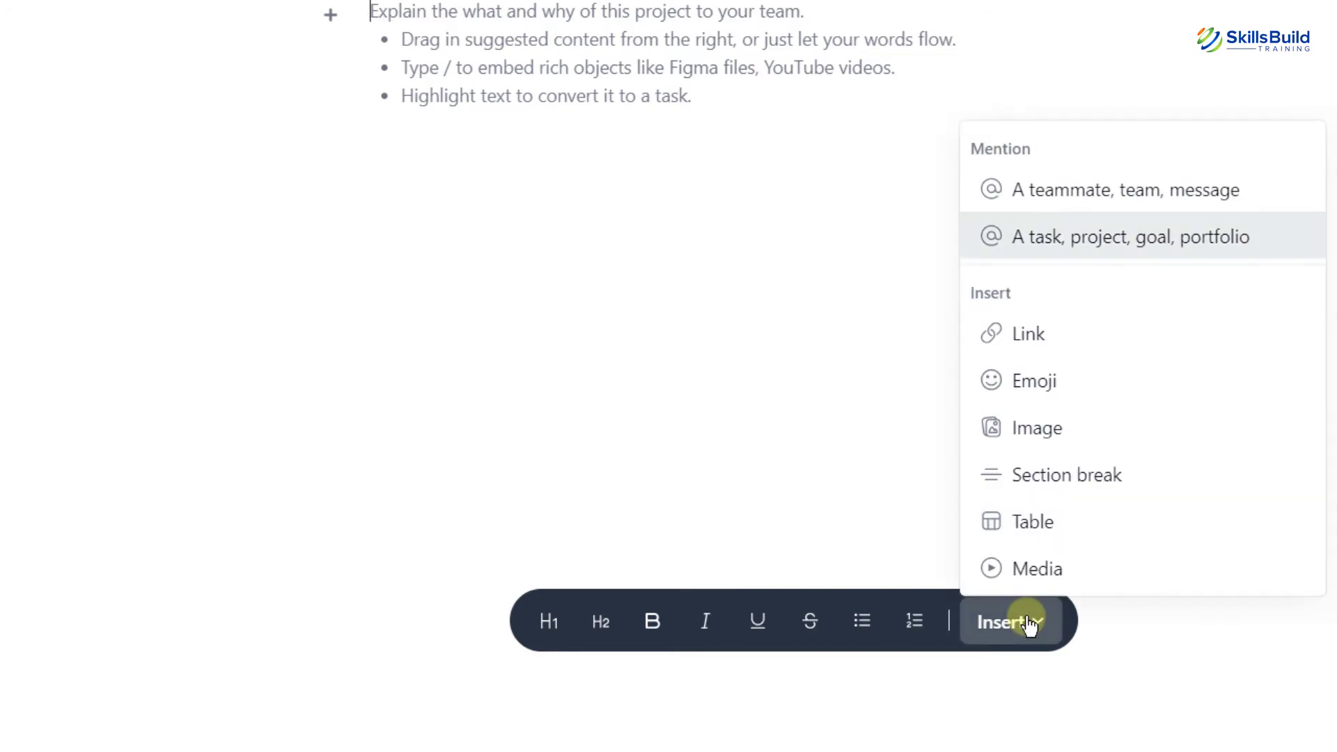
{"action": "left_click", "coordinate": [1029, 623]}
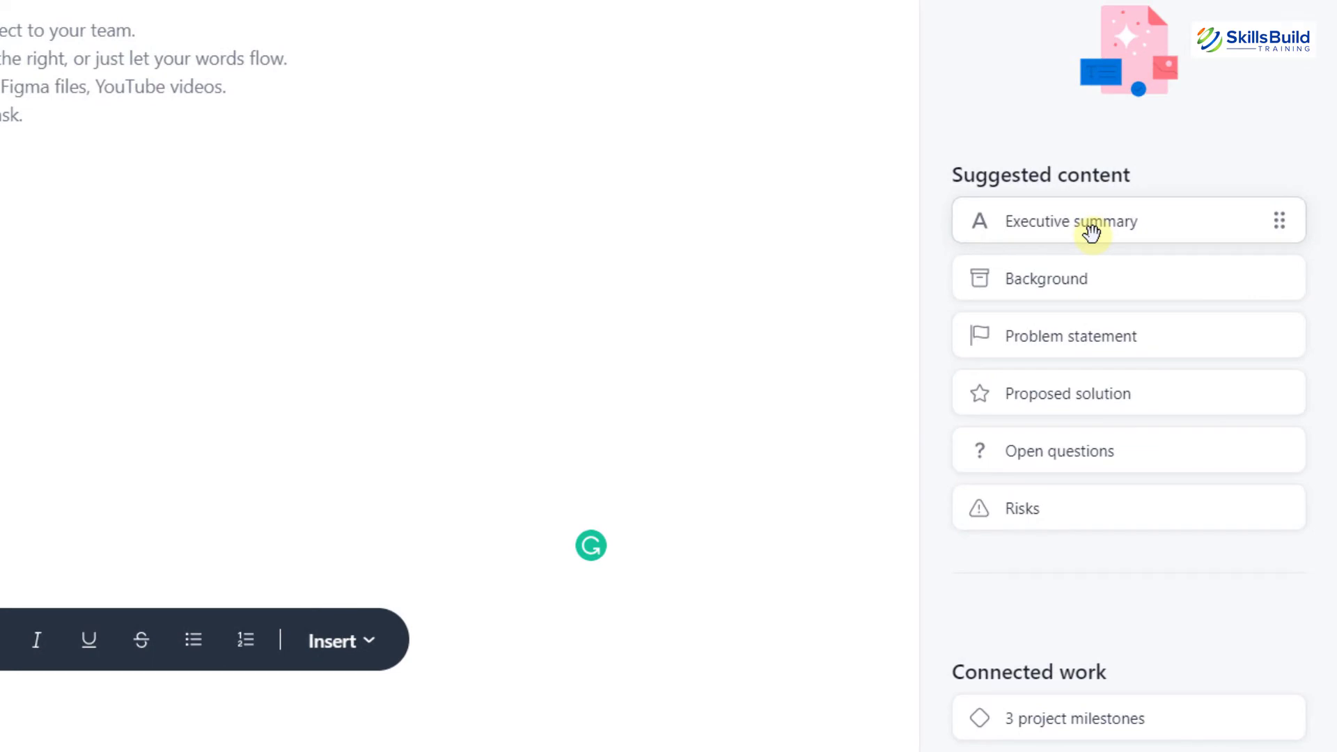
{"action": "left_click_drag", "start_coordinate": [1092, 234], "coordinate": [553, 329]}
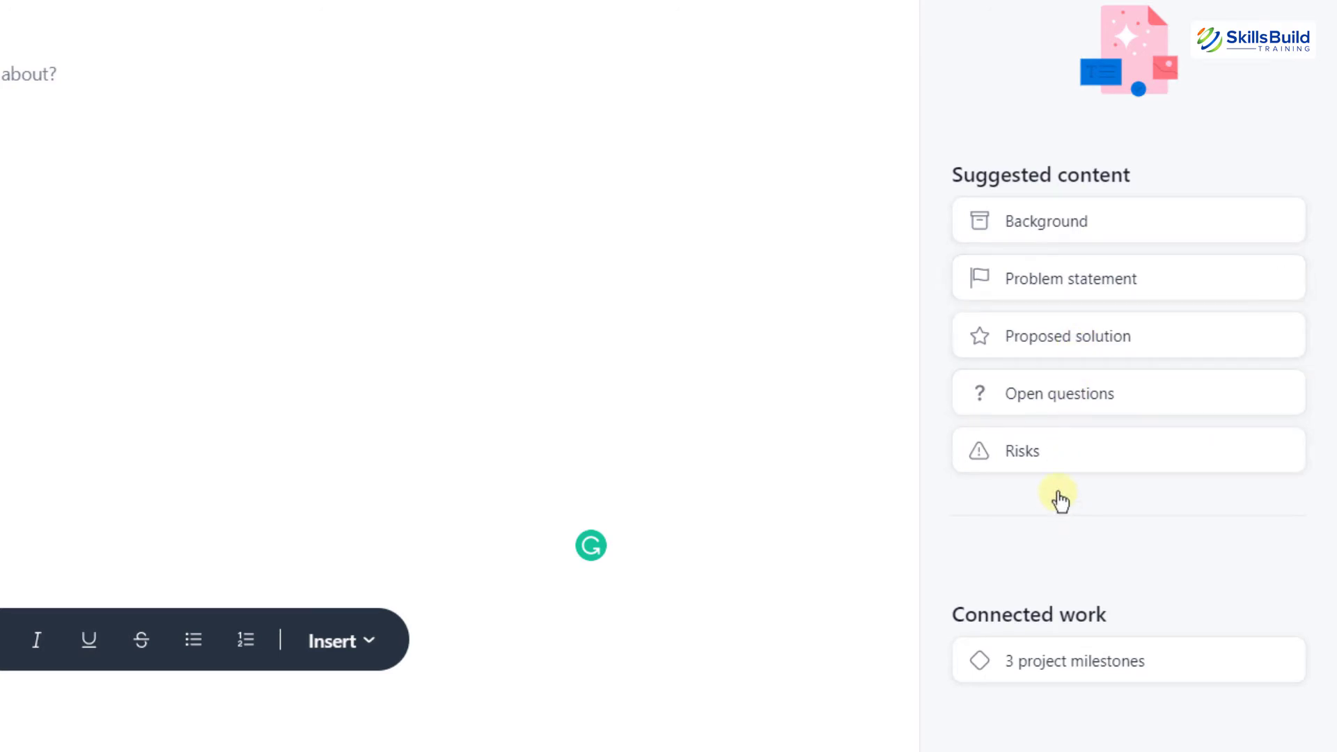
{"action": "left_click_drag", "start_coordinate": [996, 278], "coordinate": [0, 210]}
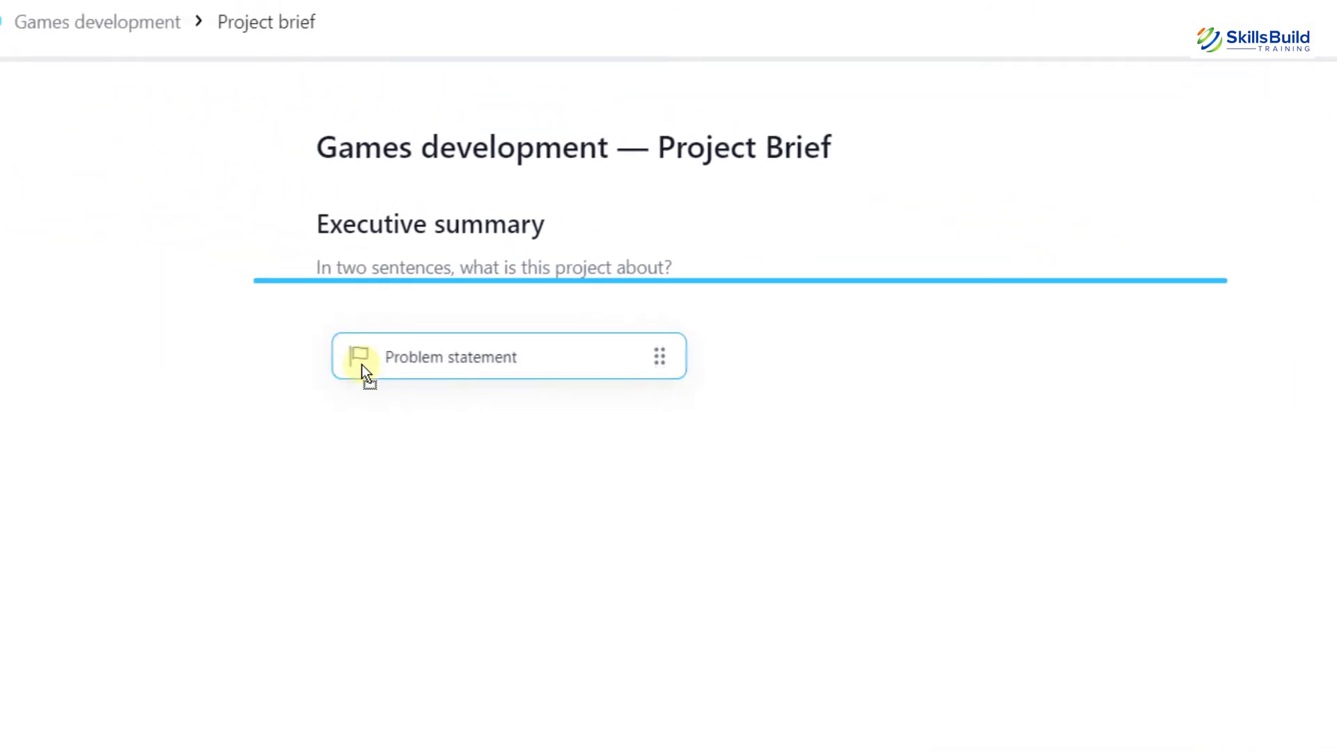
{"action": "left_click_drag", "start_coordinate": [362, 365], "coordinate": [369, 366]}
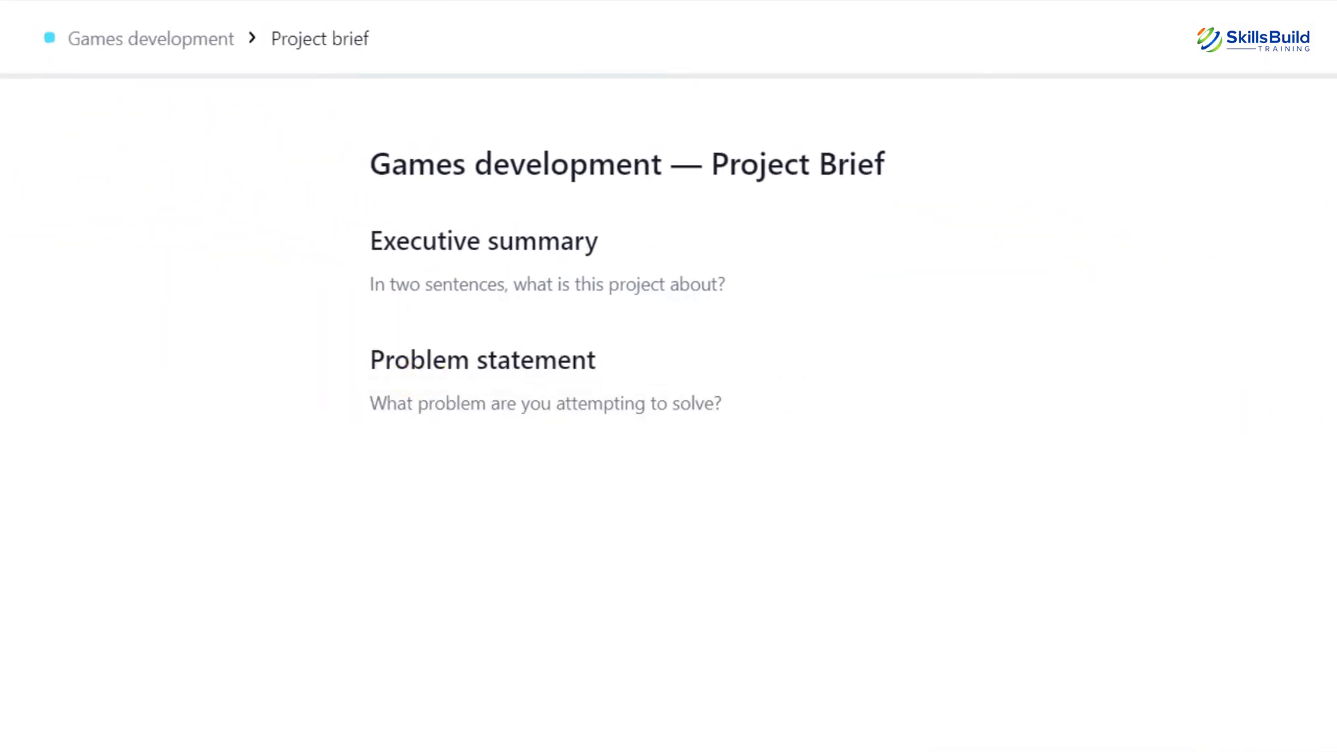
{"action": "left_click_drag", "start_coordinate": [0, 480], "coordinate": [511, 484]}
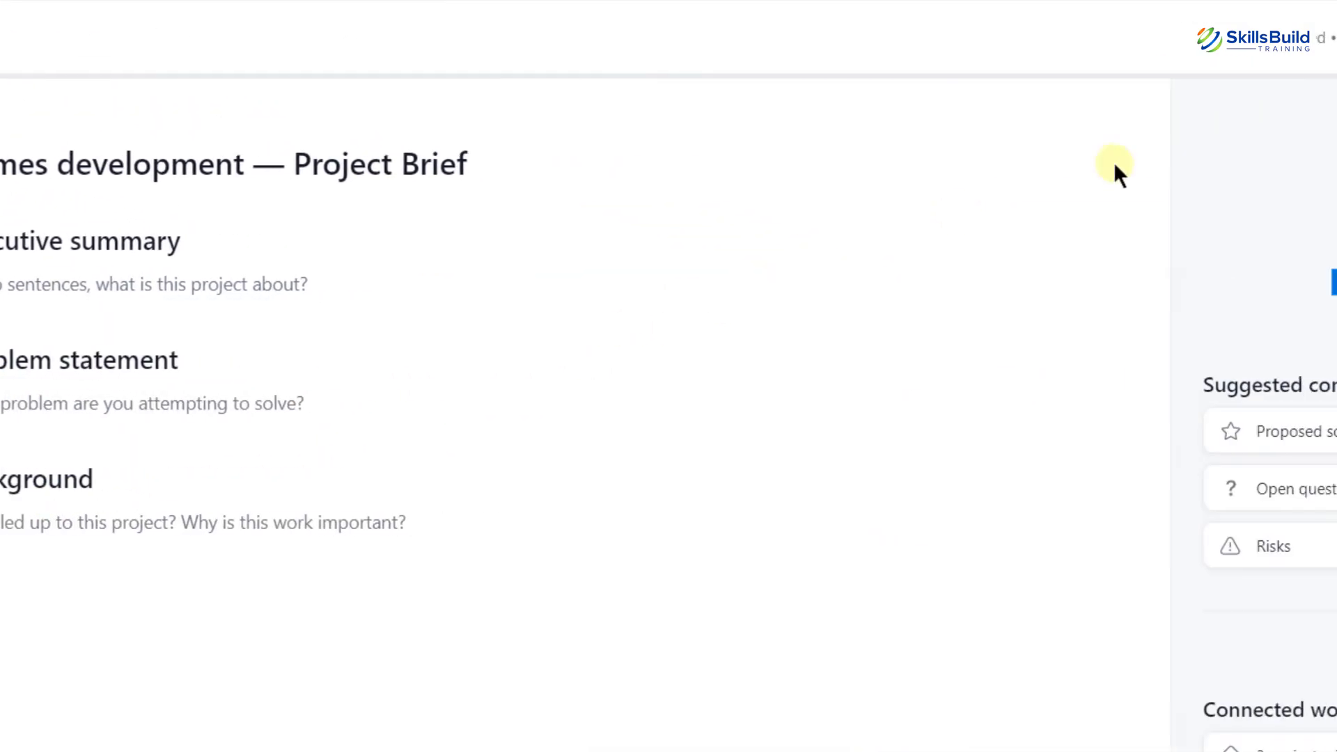
{"action": "left_click", "coordinate": [1255, 38]}
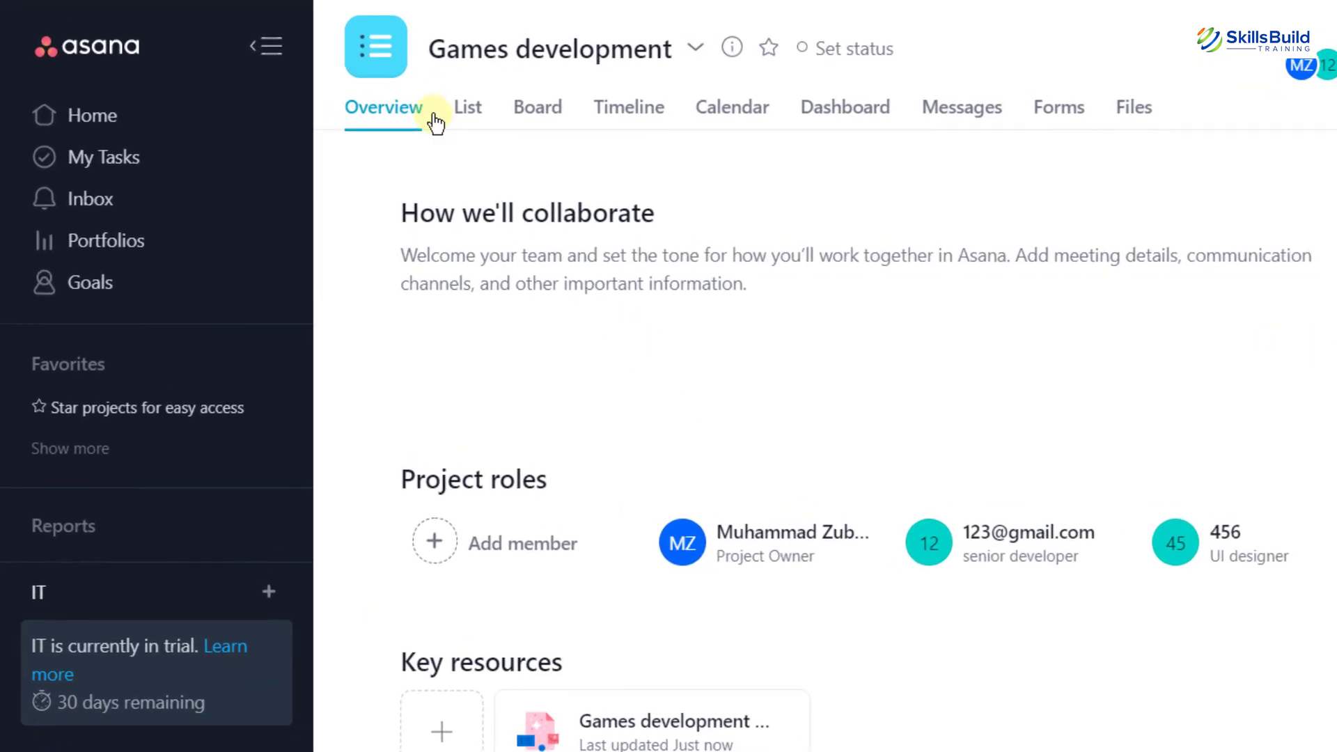
Add a task 'develop the interface for running scene' at the top of the List view
{"action": "left_click", "coordinate": [469, 109]}
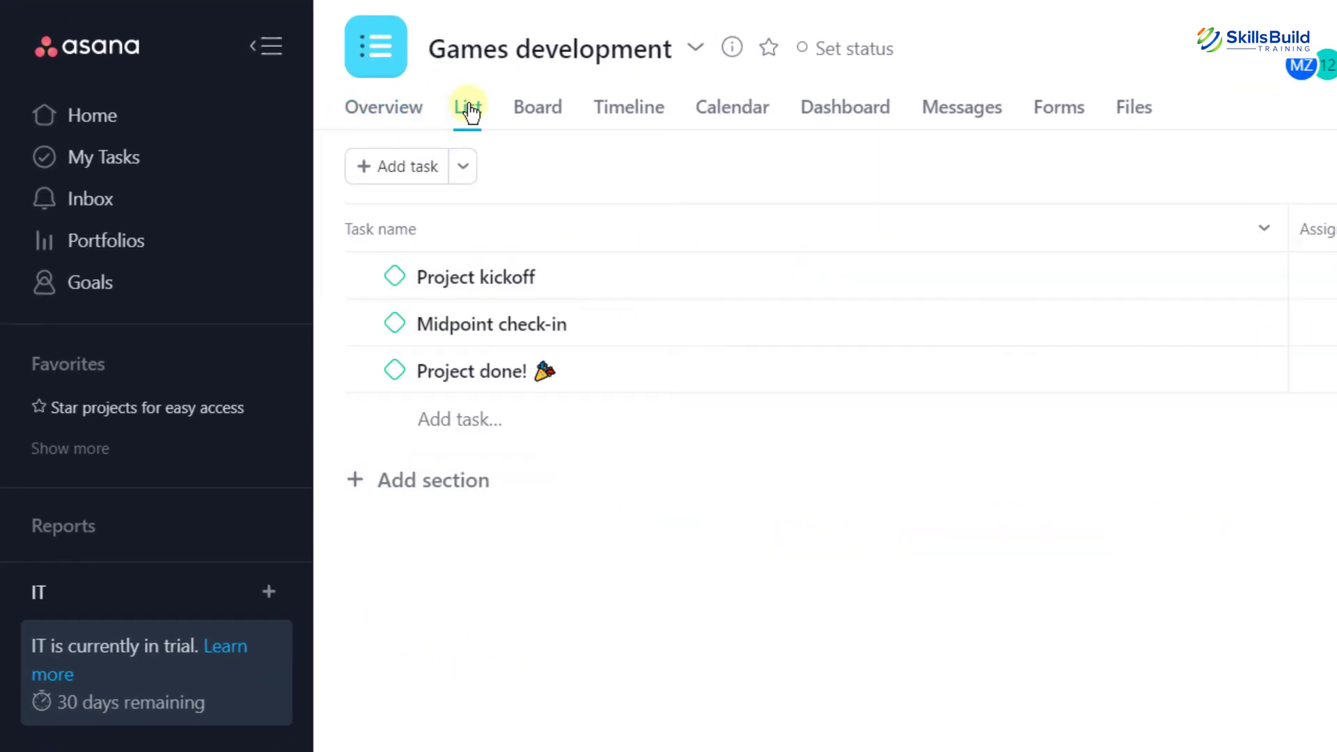
{"action": "left_click", "coordinate": [400, 174]}
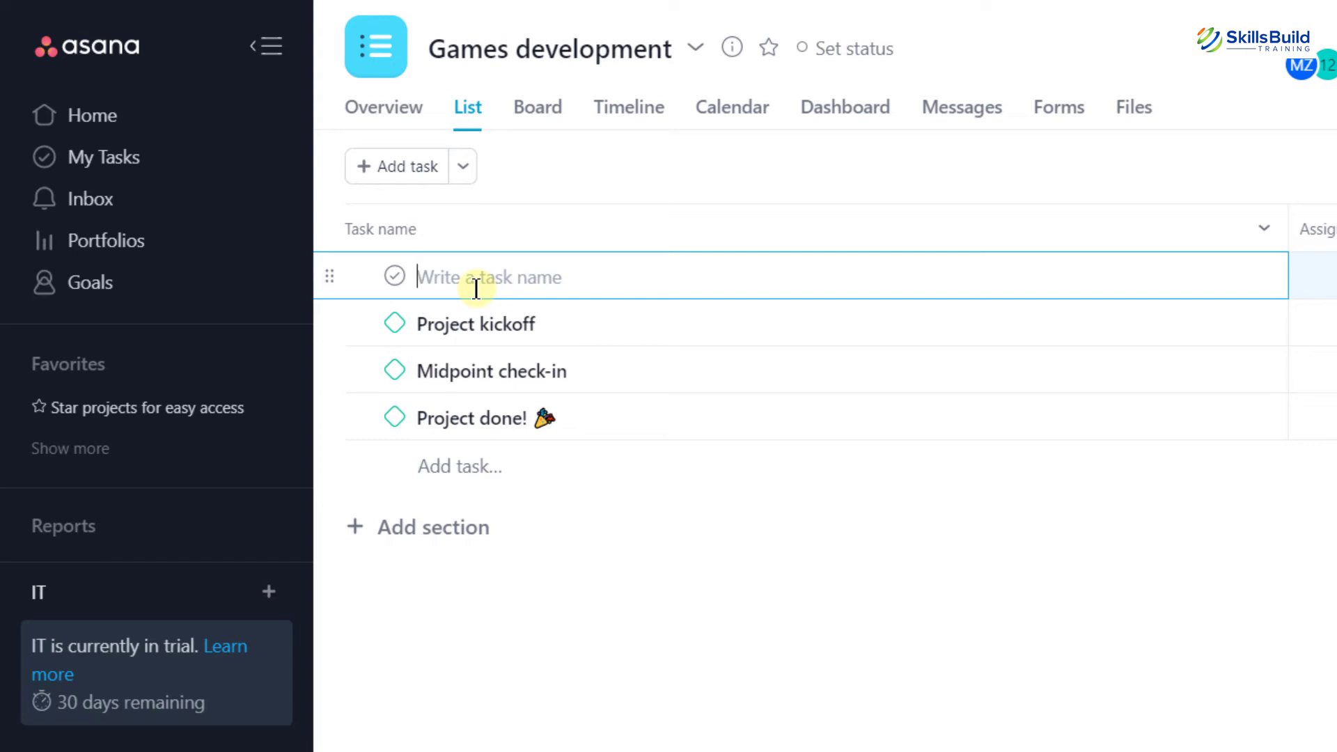
{"action": "type", "text": "develop"}
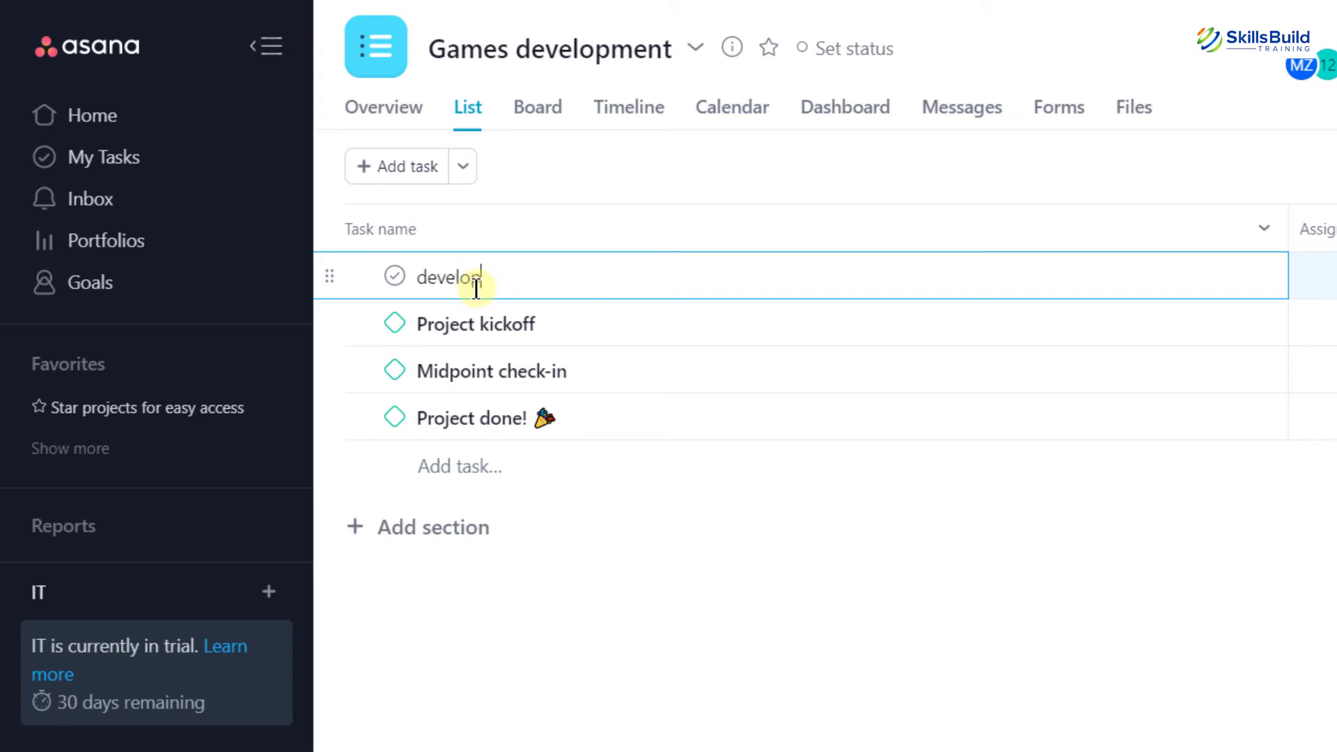
{"action": "type", "text": " the interface for"}
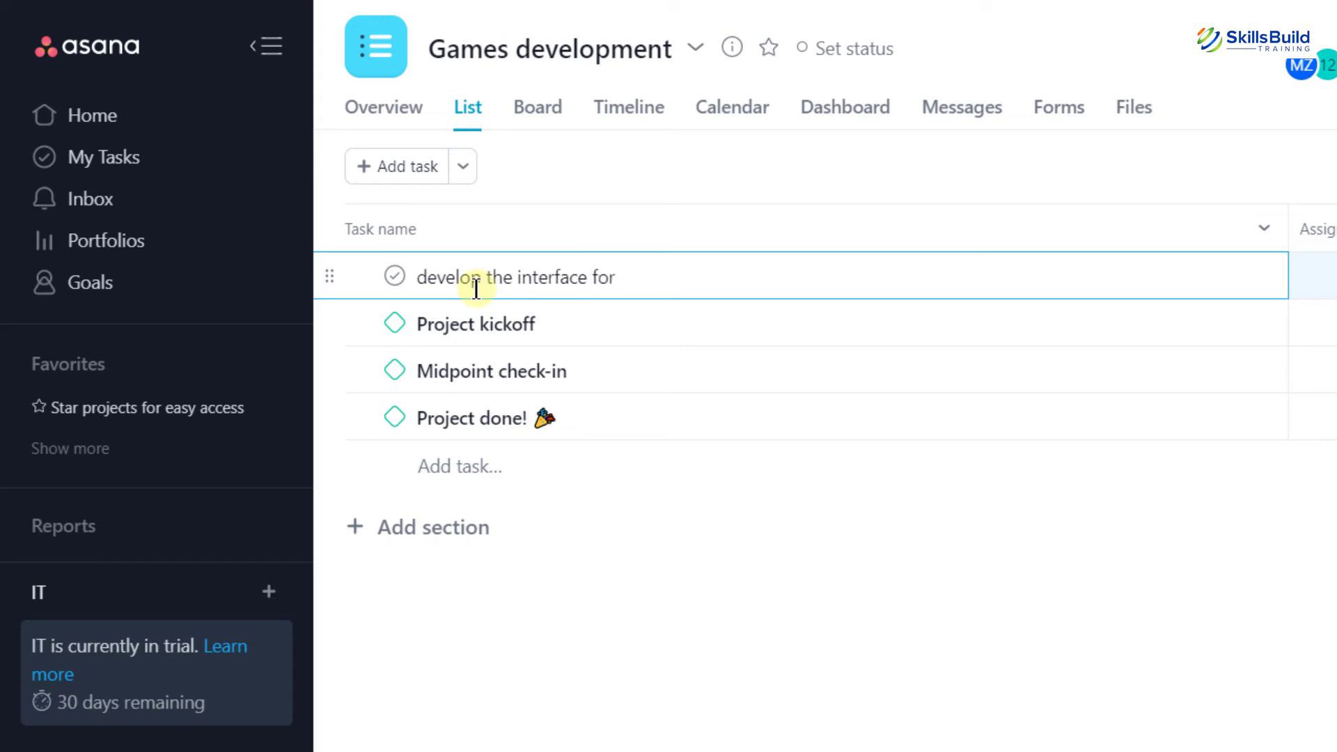
{"action": "type", "text": " running scene"}
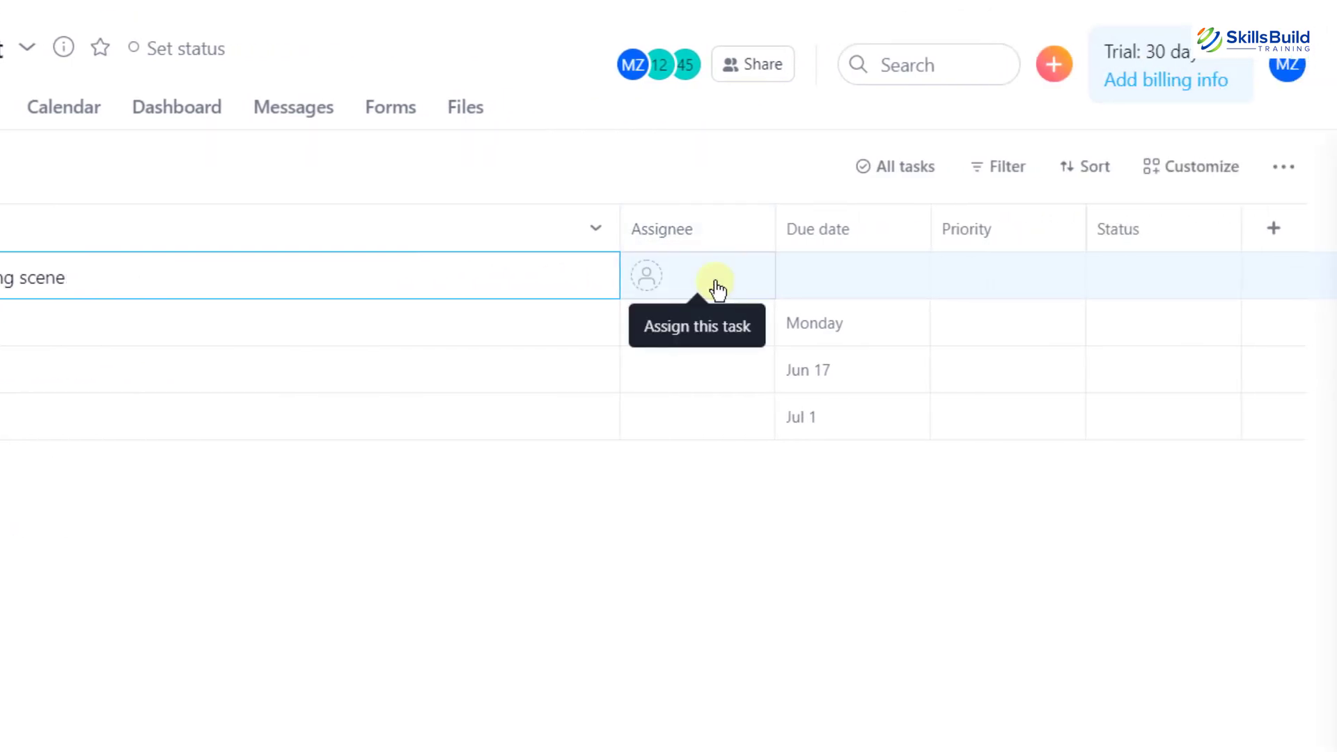
Assign the running-scene task to the senior developer with a May 28 due date
{"action": "left_click", "coordinate": [812, 285]}
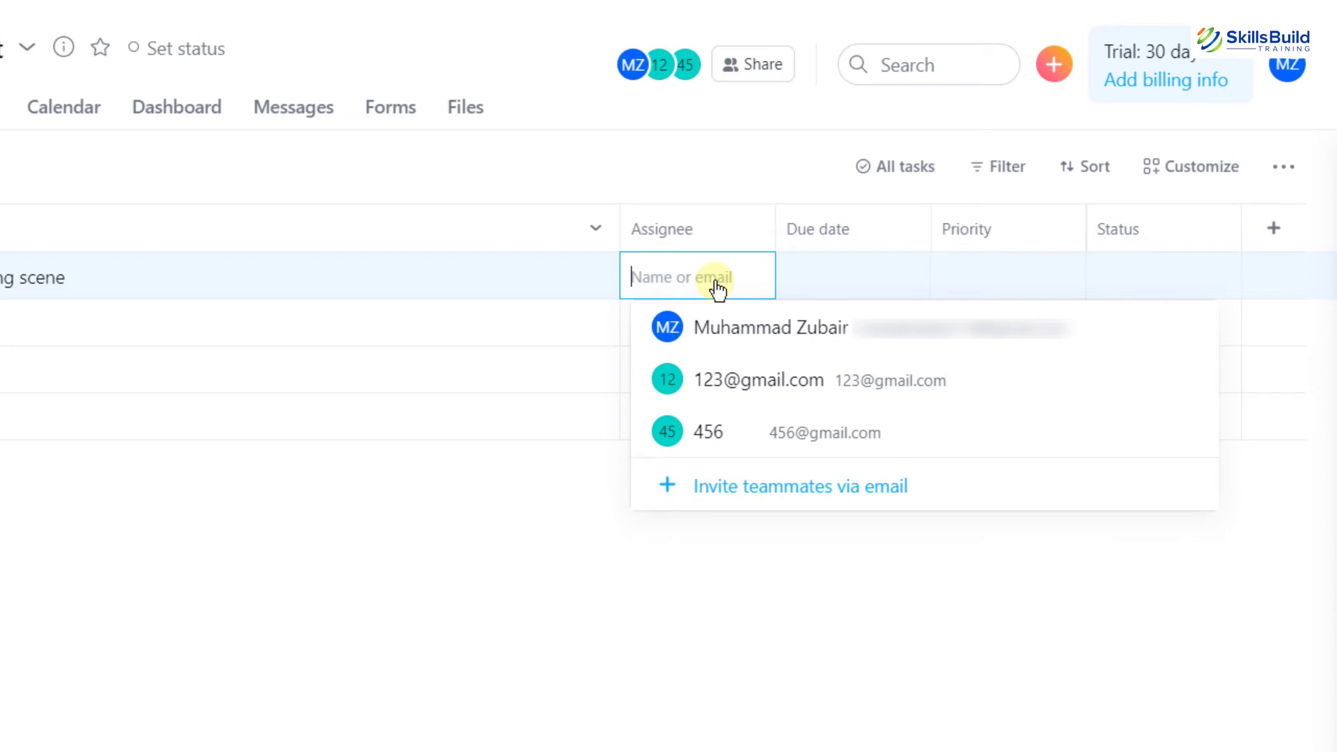
{"action": "left_click", "coordinate": [727, 388]}
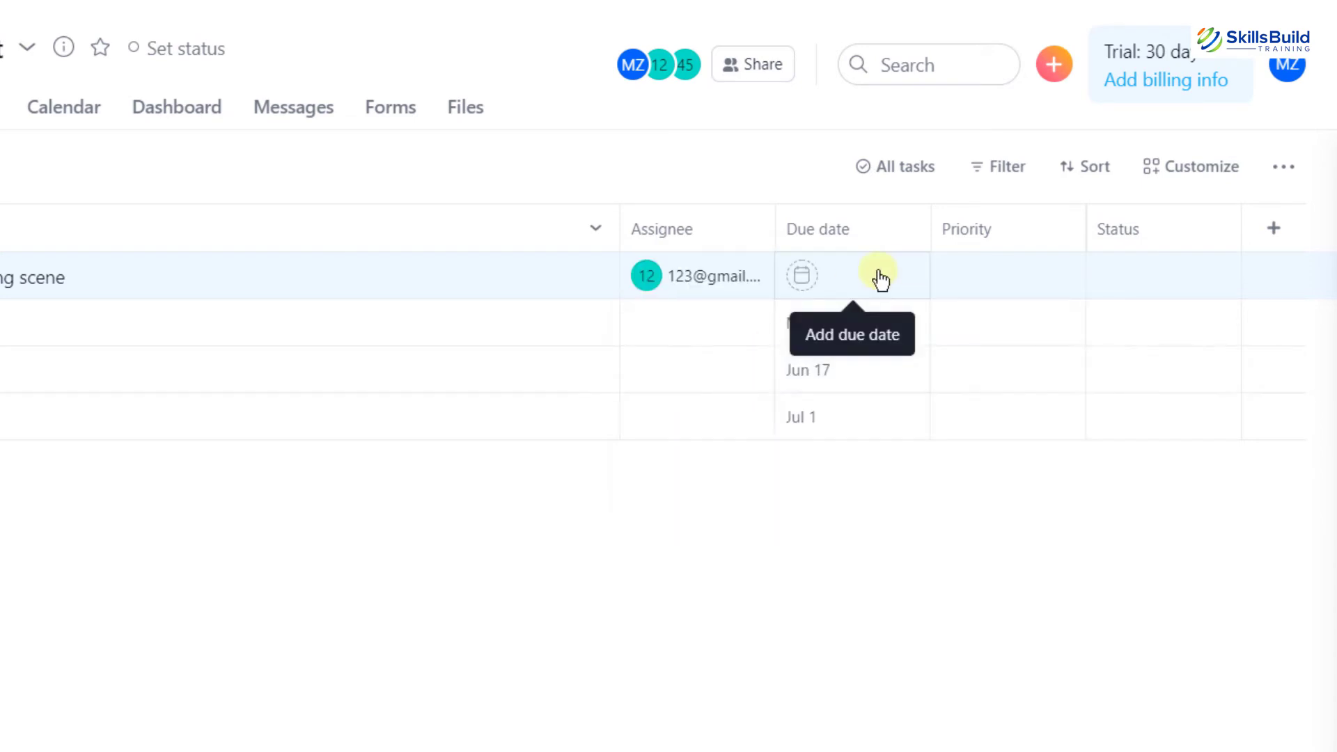
{"action": "left_click", "coordinate": [881, 278]}
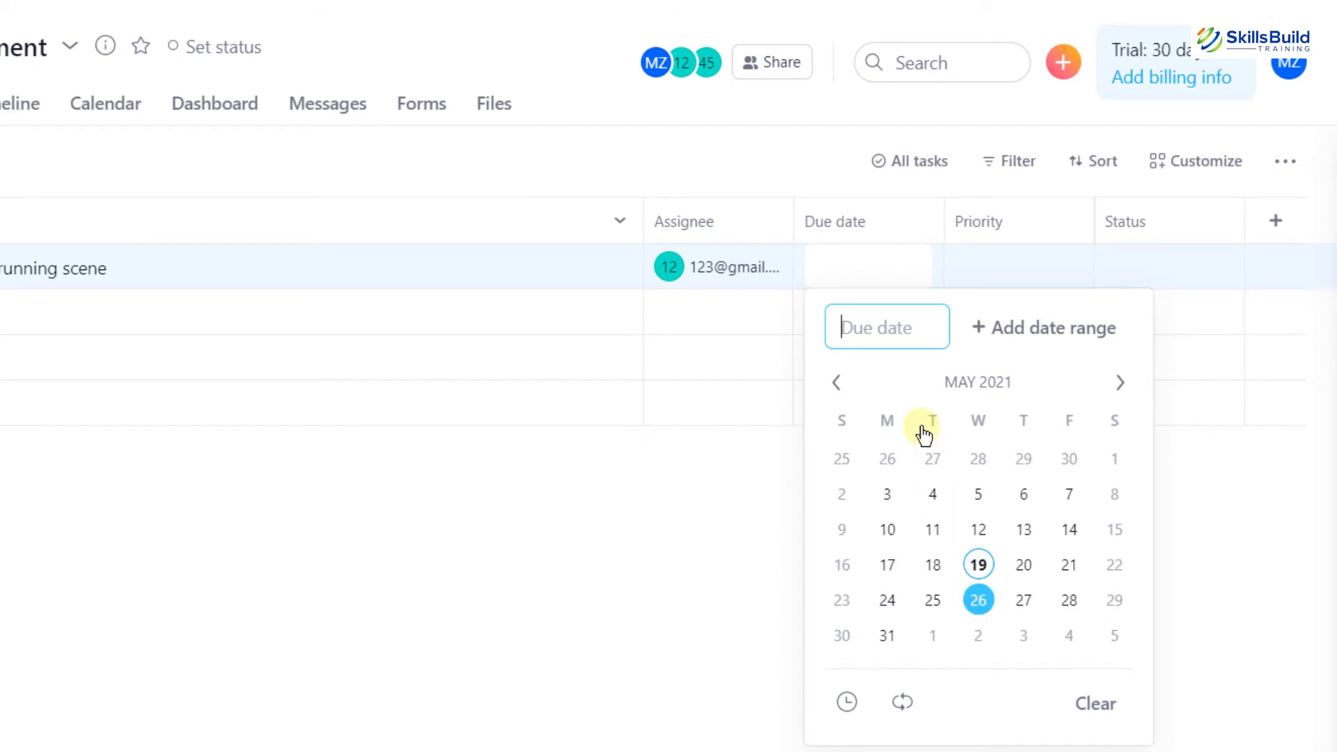
{"action": "left_click", "coordinate": [1069, 600]}
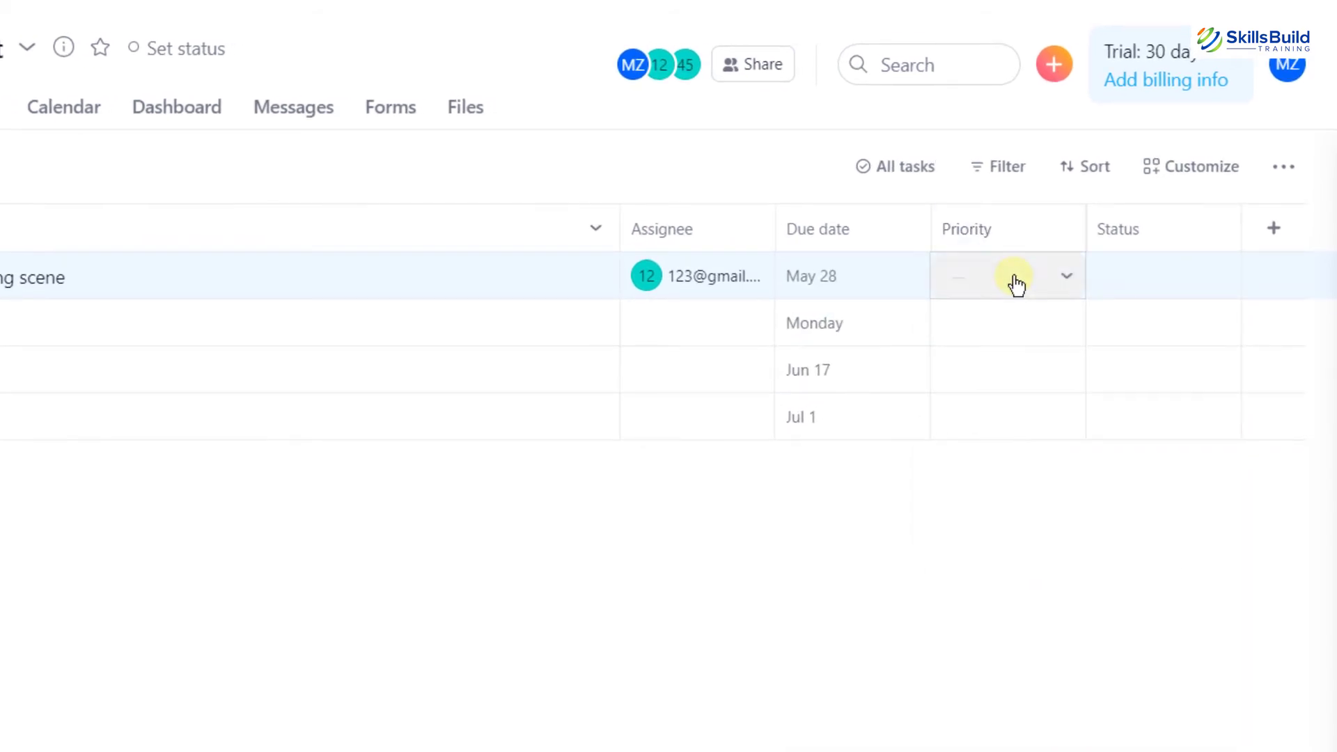
Set the task's priority to Medium and its status to Off track
{"action": "left_click", "coordinate": [1016, 285]}
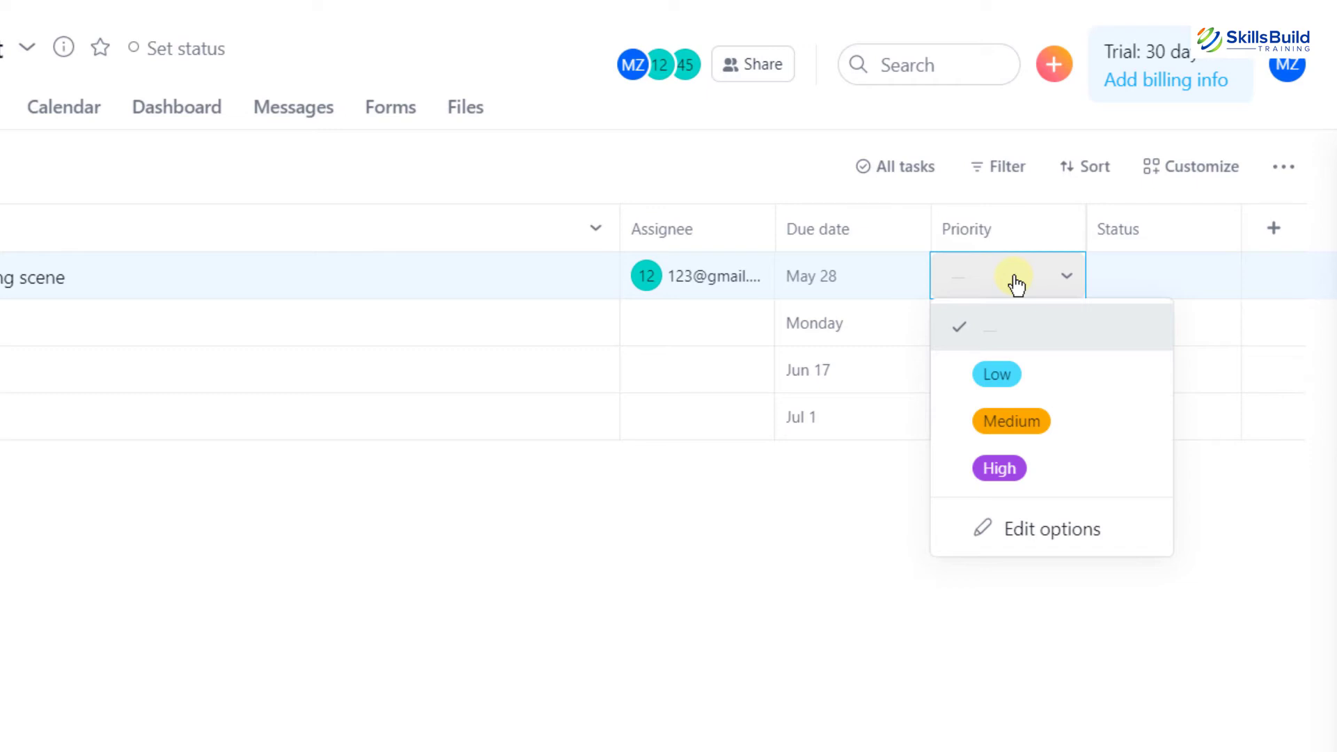
{"action": "left_click", "coordinate": [1013, 429]}
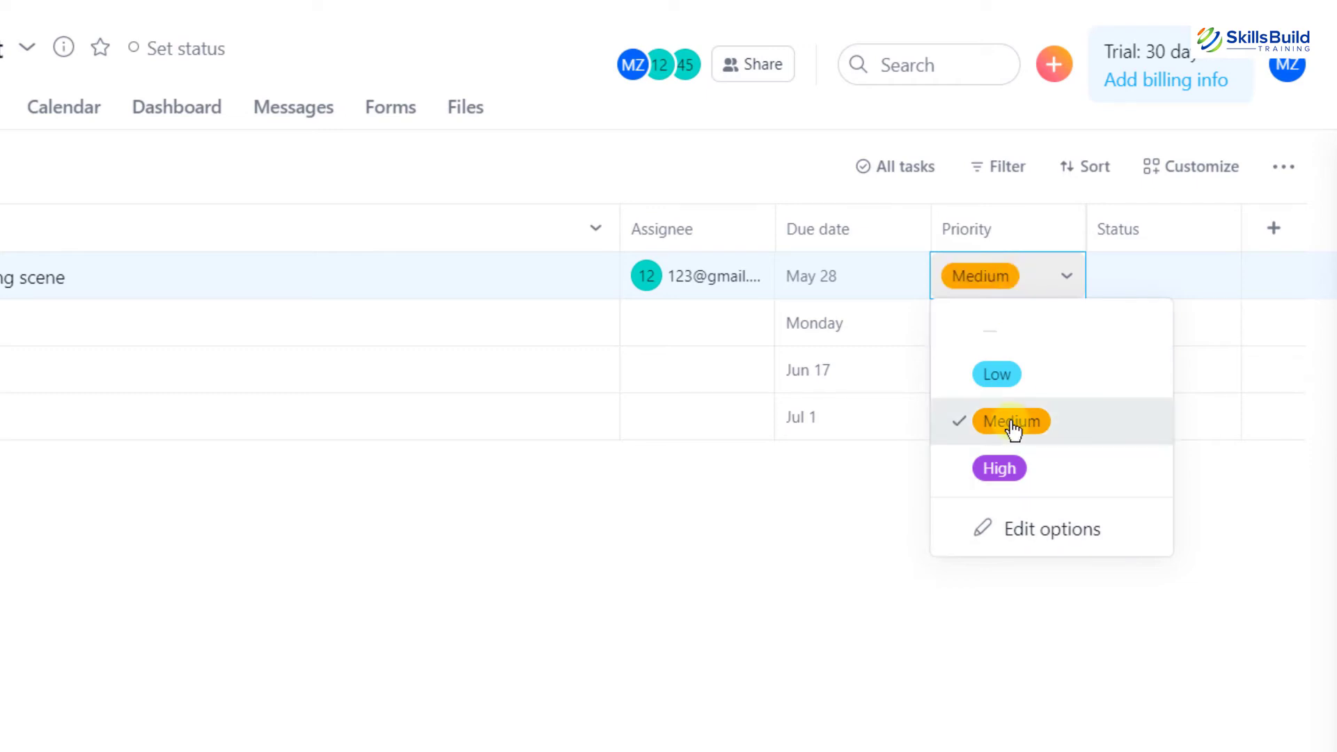
{"action": "left_click", "coordinate": [1199, 269]}
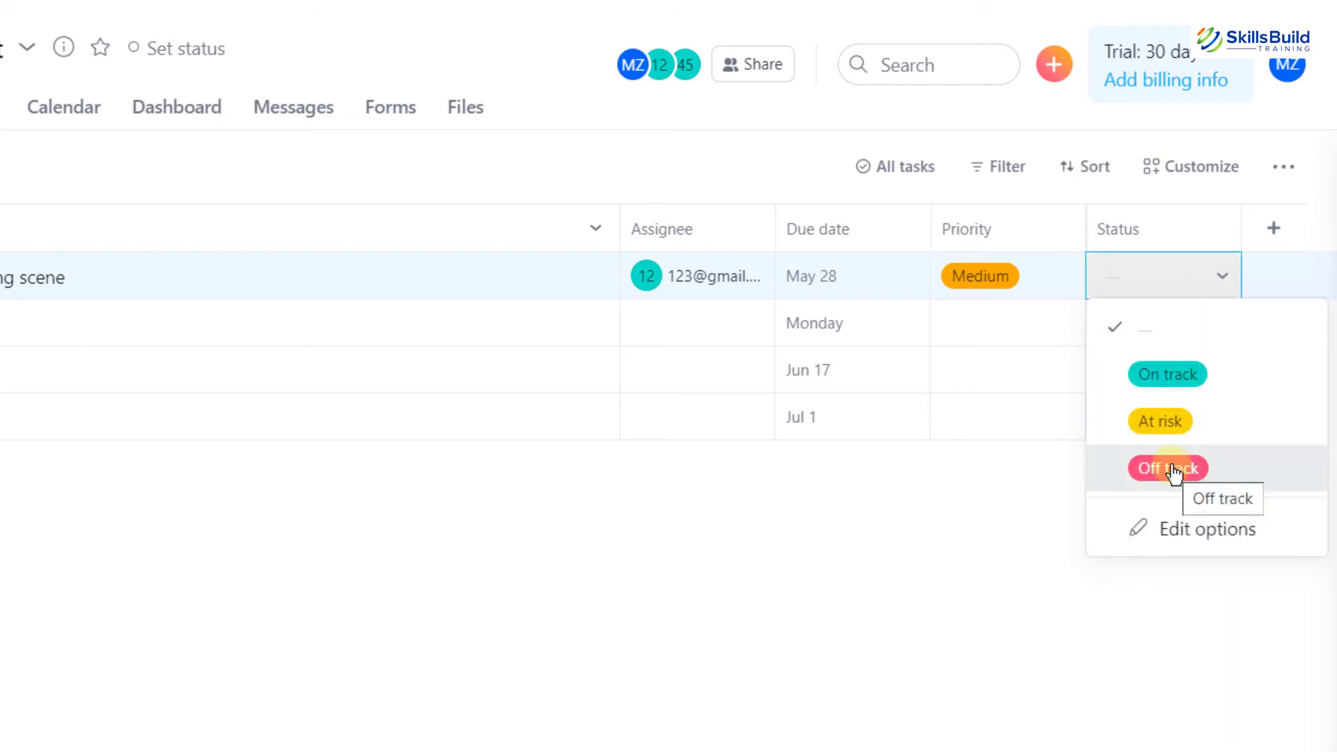
{"action": "left_click", "coordinate": [1174, 471]}
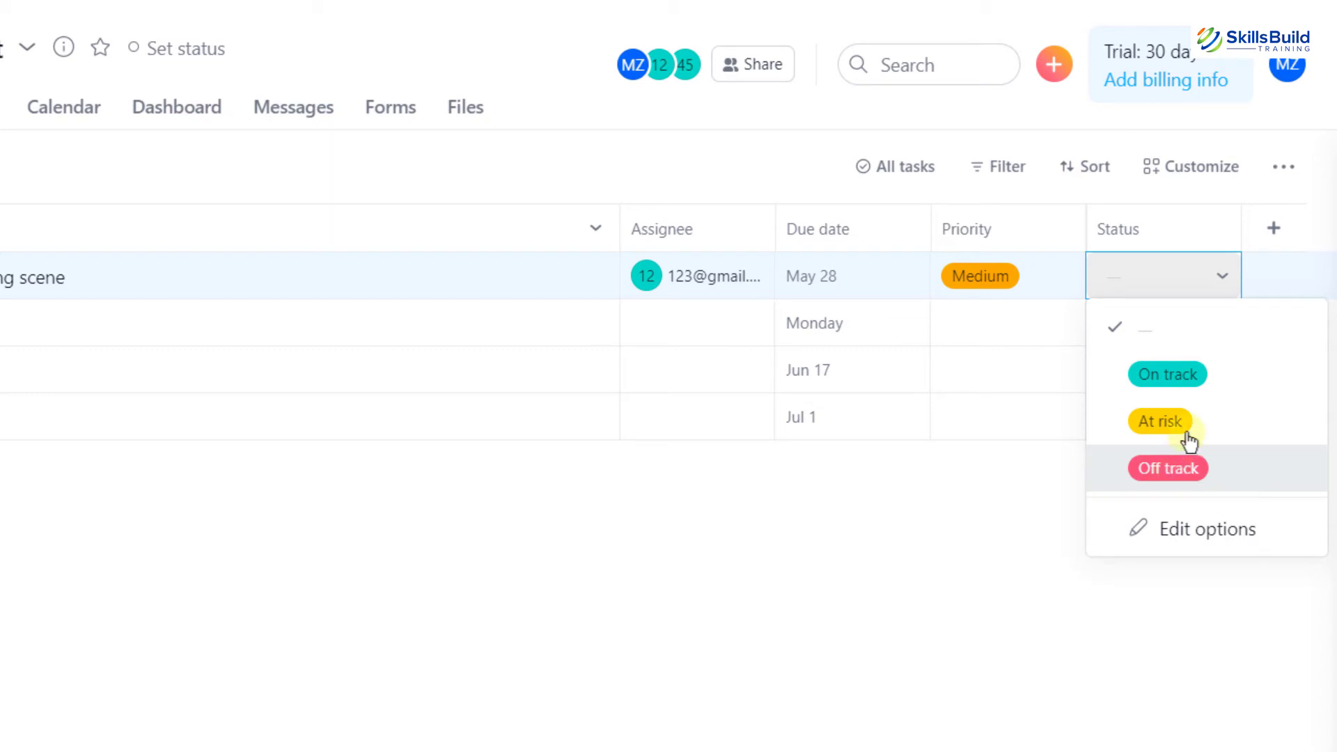
Create a Text custom field titled 'report to'
{"action": "left_click", "coordinate": [1275, 233]}
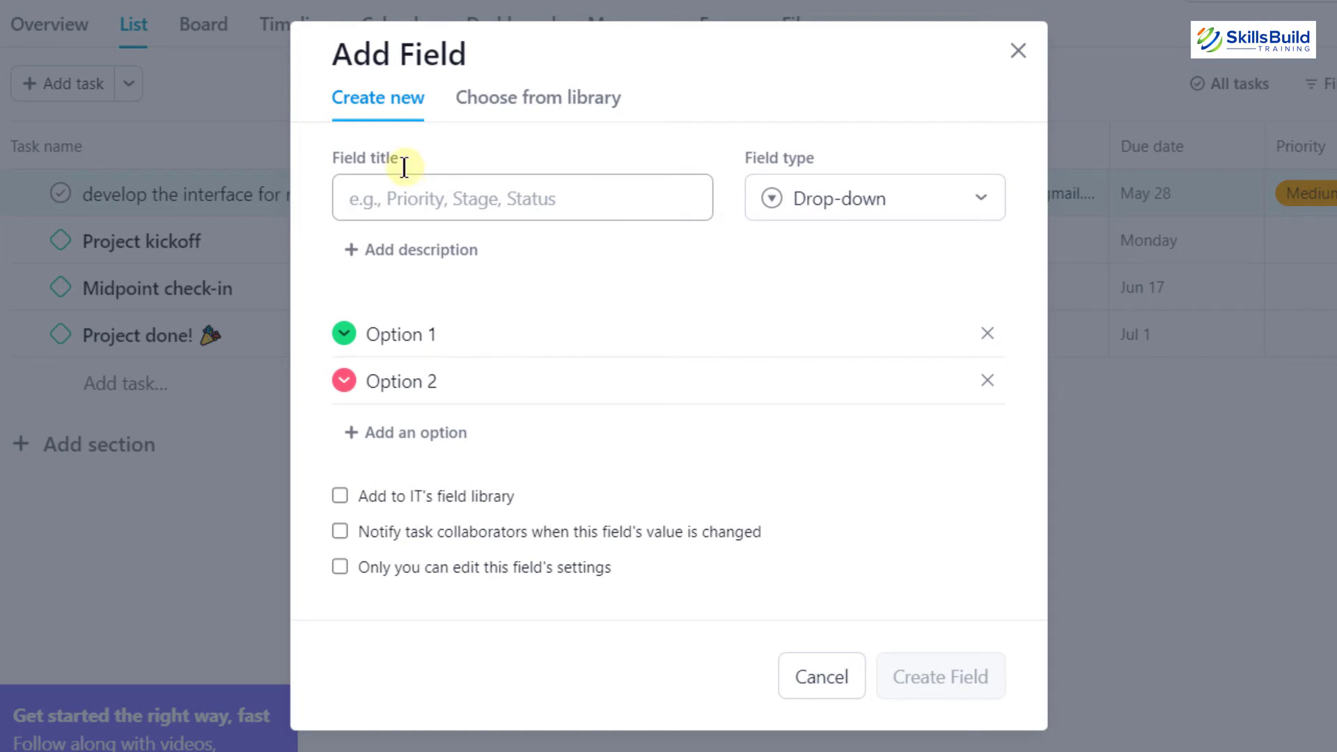
{"action": "type", "text": "report "}
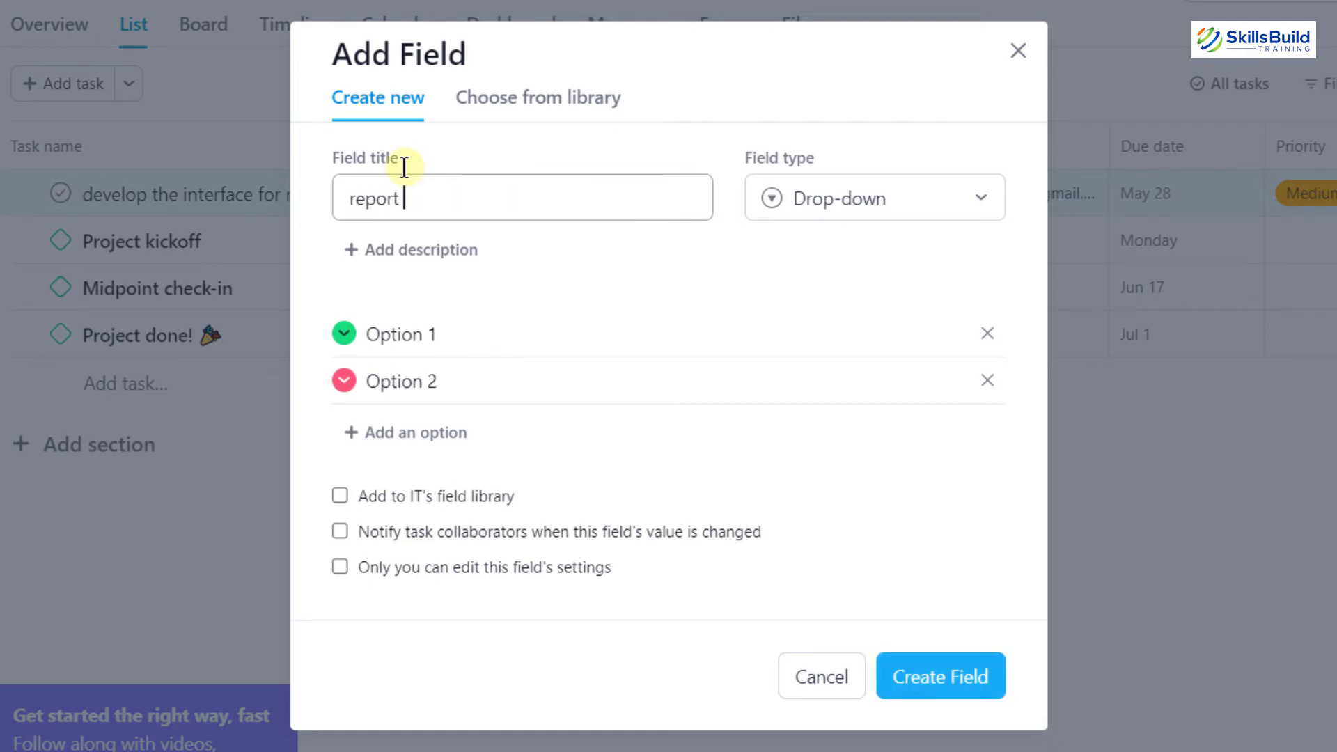
{"action": "type", "text": "to"}
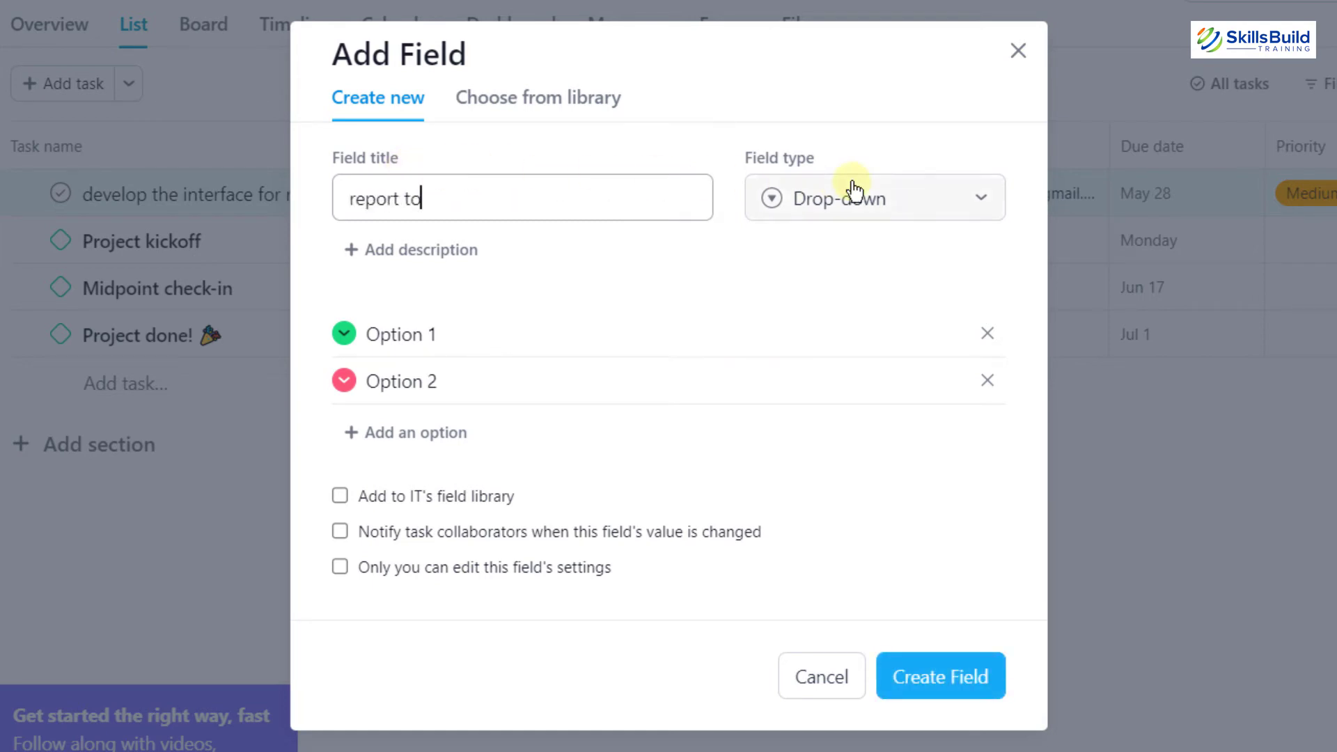
{"action": "left_click", "coordinate": [850, 186]}
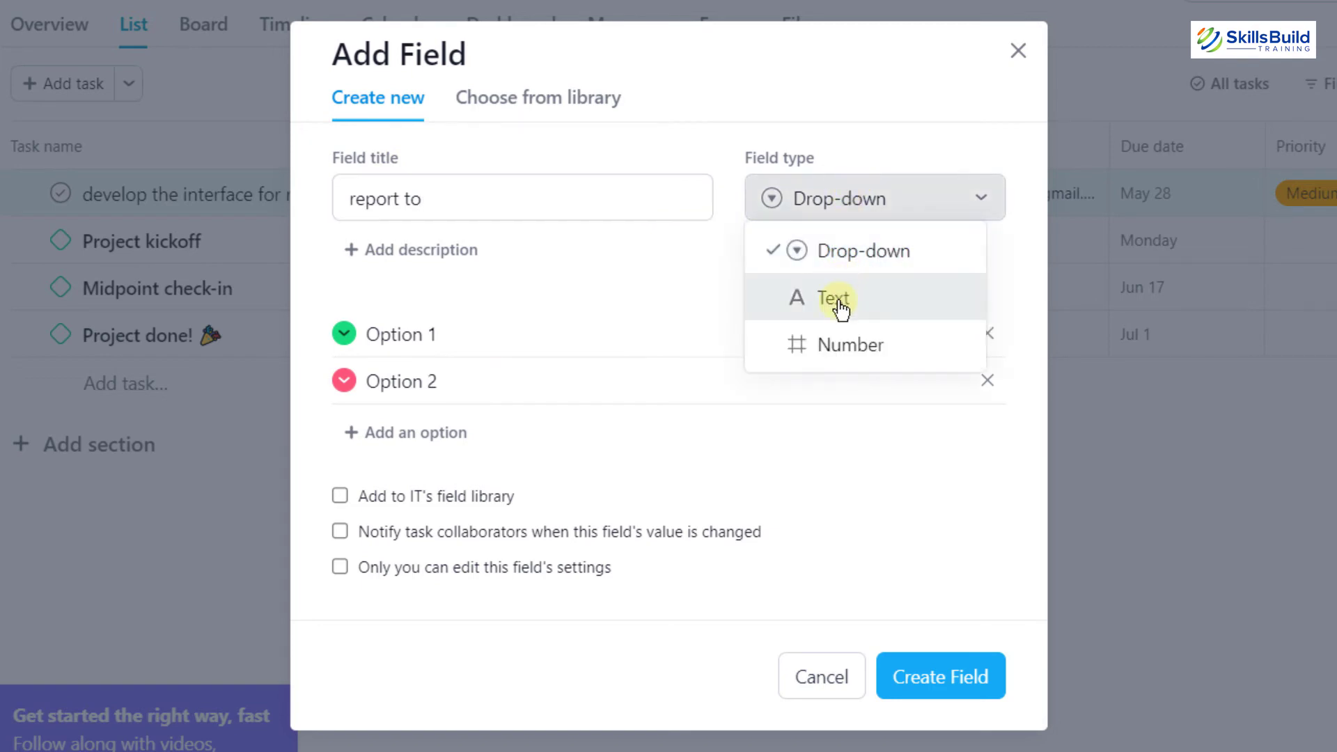
{"action": "left_click", "coordinate": [841, 304]}
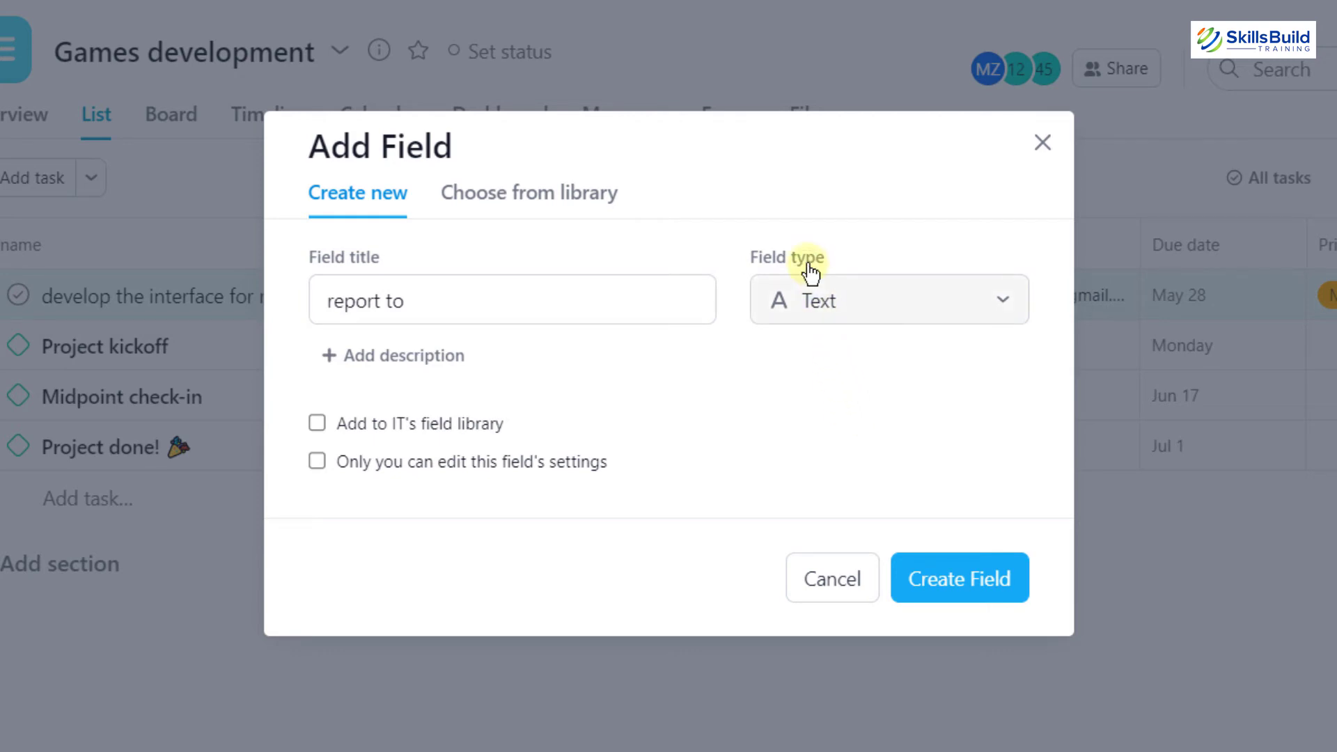
{"action": "left_click", "coordinate": [959, 579]}
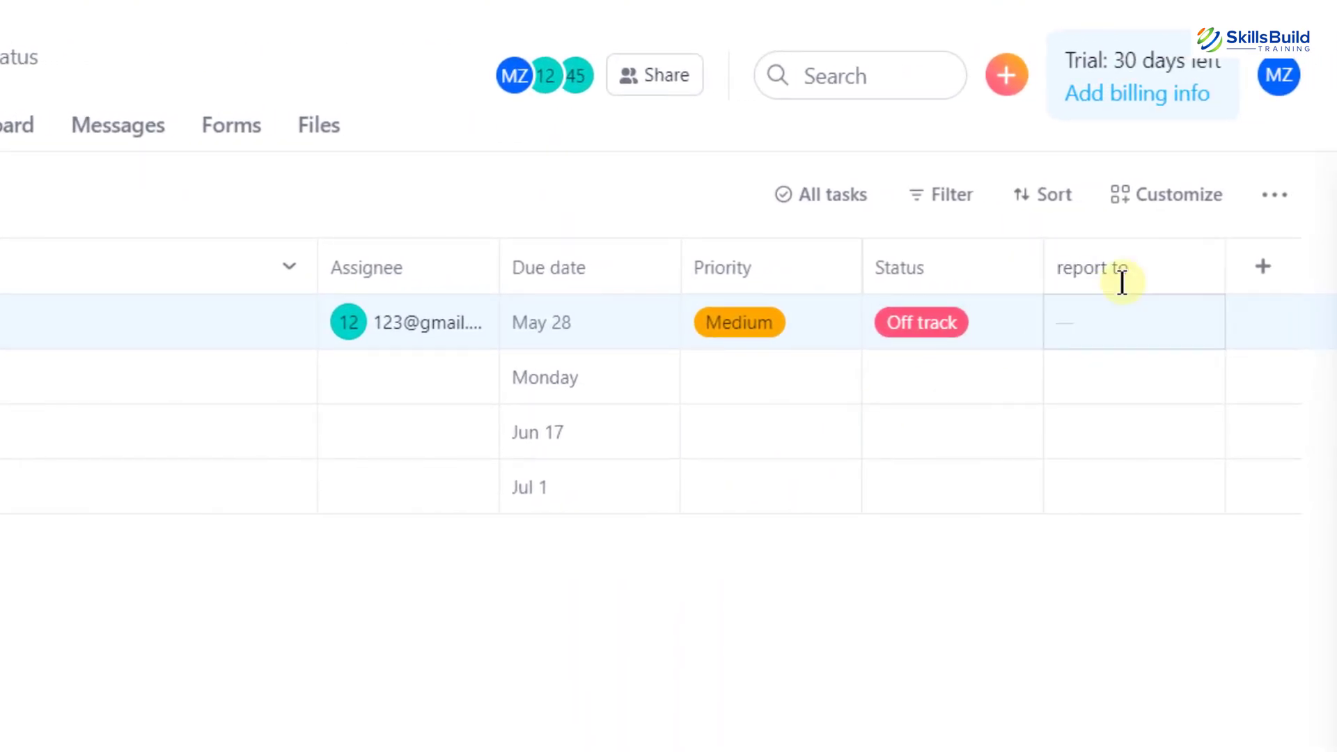
Enter 456 as the running-scene task's report to value
{"action": "left_click", "coordinate": [1122, 282]}
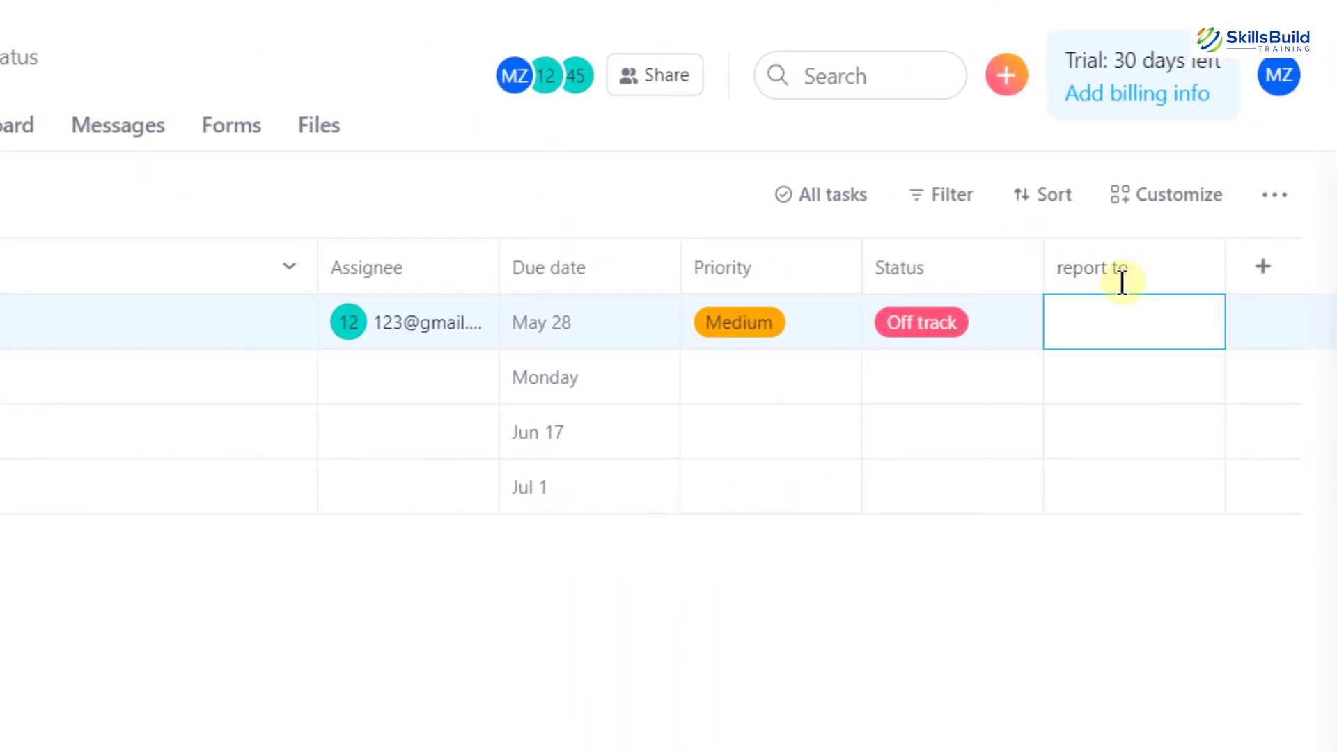
{"action": "type", "text": "456"}
{"action": "left_click", "coordinate": [964, 642]}
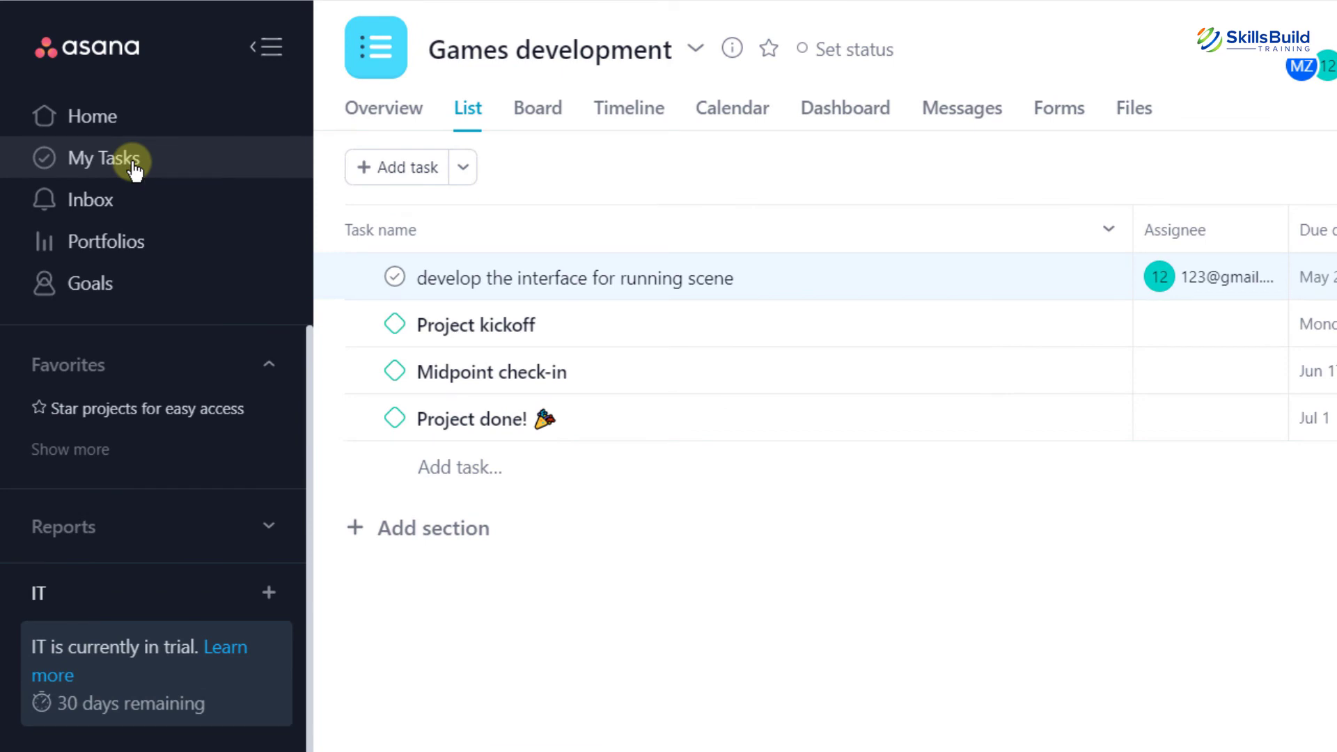
Set up My Tasks with the List layout, organized by date
{"action": "left_click", "coordinate": [104, 160]}
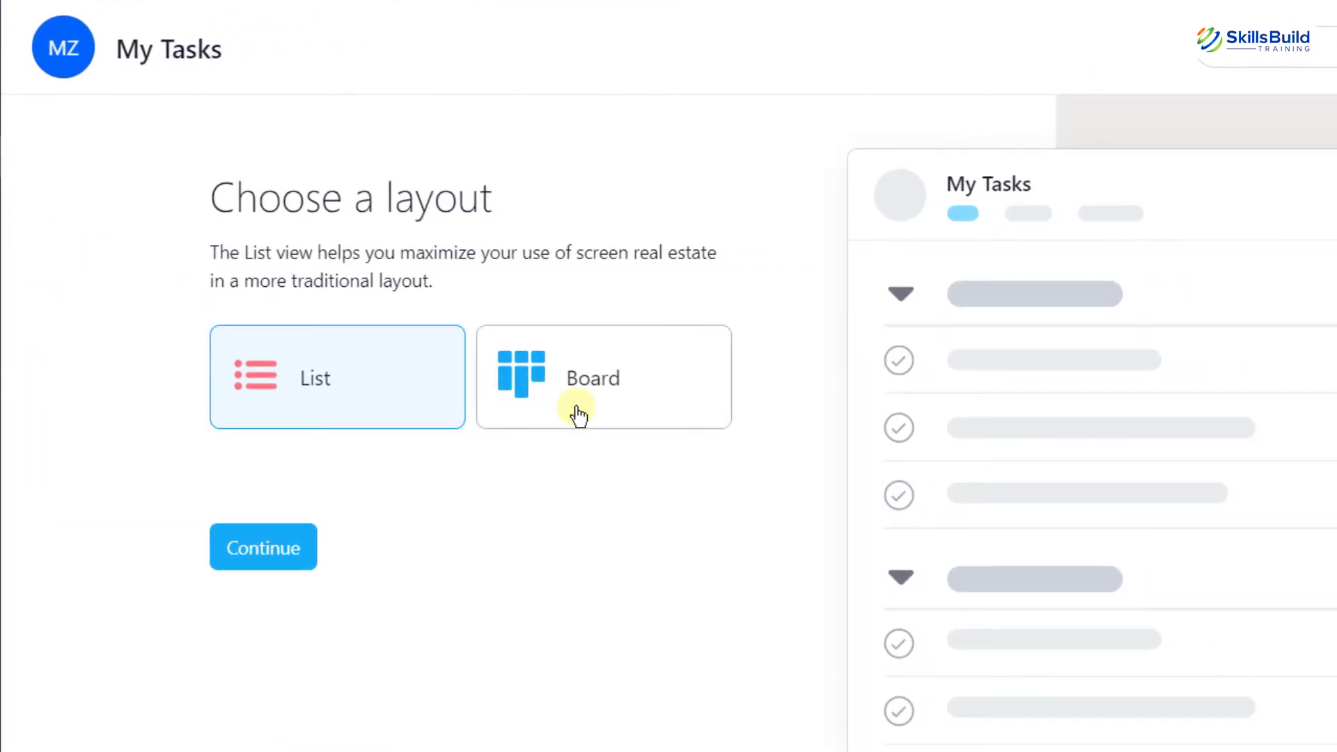
{"action": "left_click", "coordinate": [576, 413]}
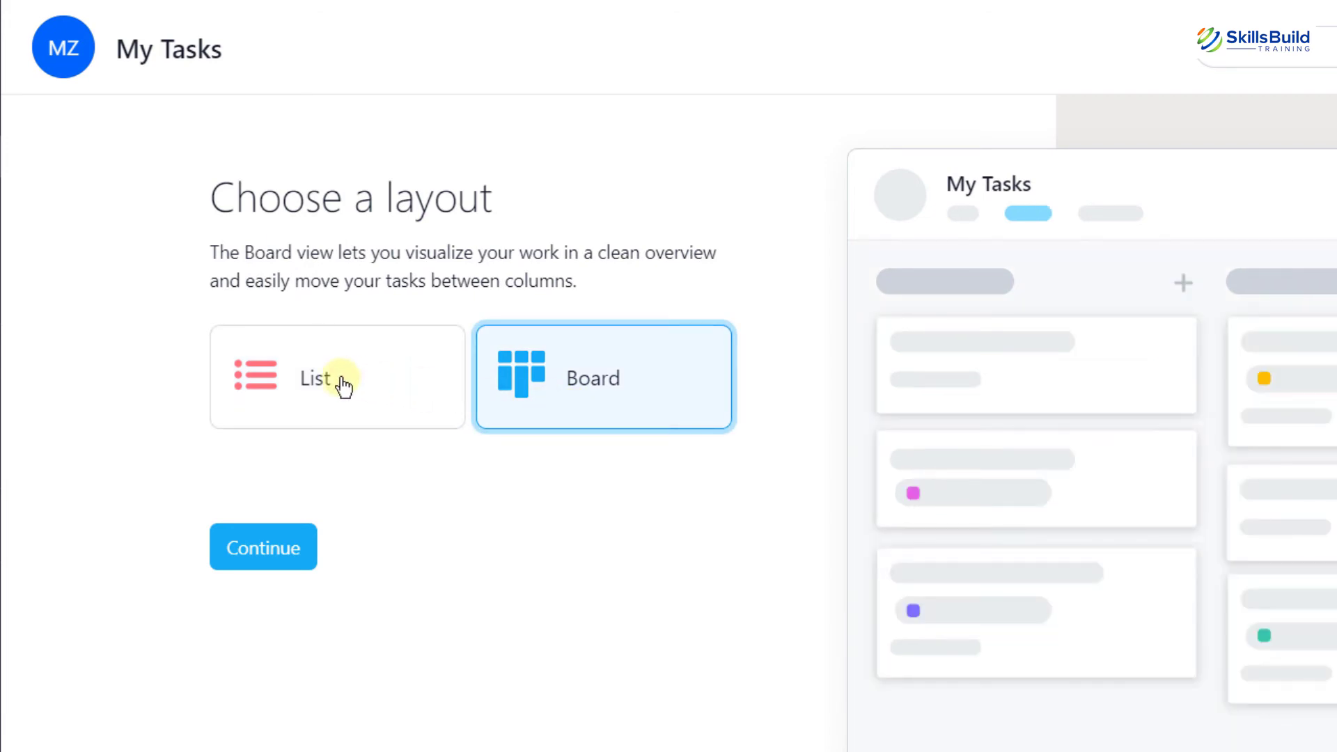
{"action": "left_click", "coordinate": [344, 385]}
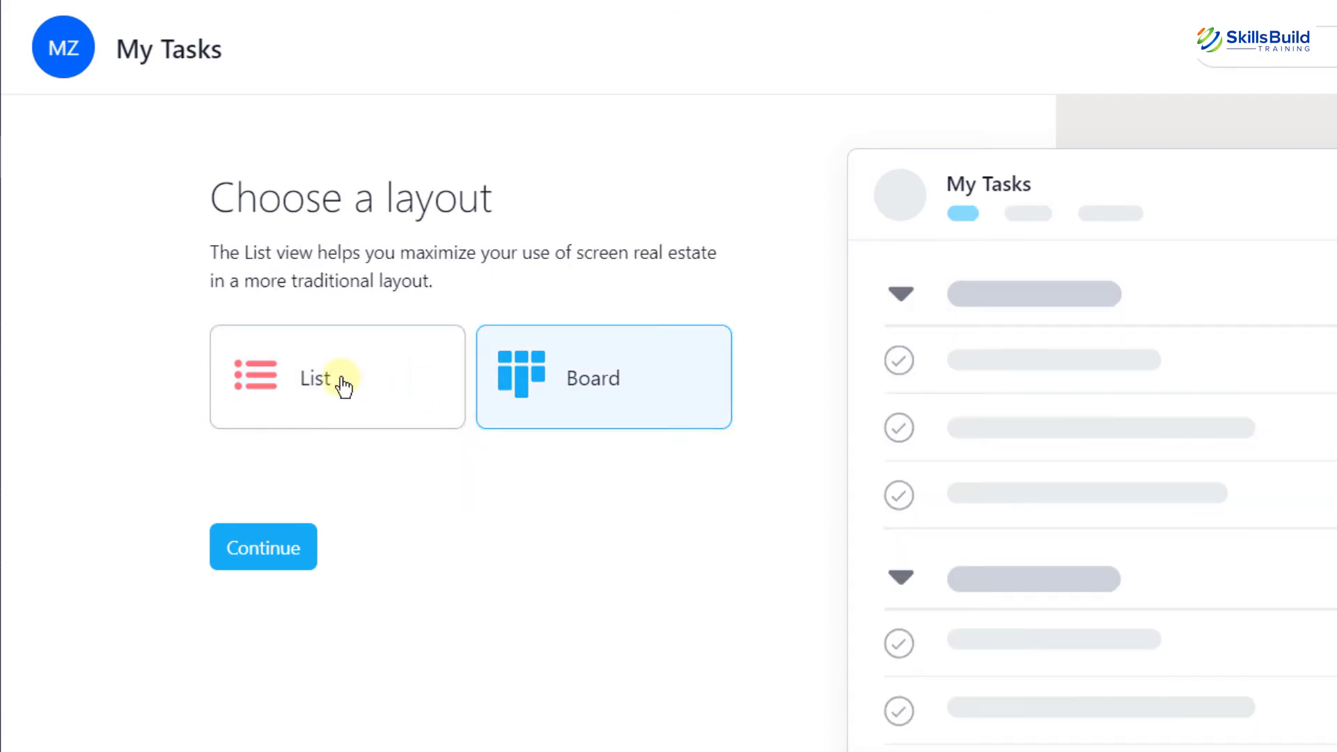
{"action": "left_click", "coordinate": [286, 550]}
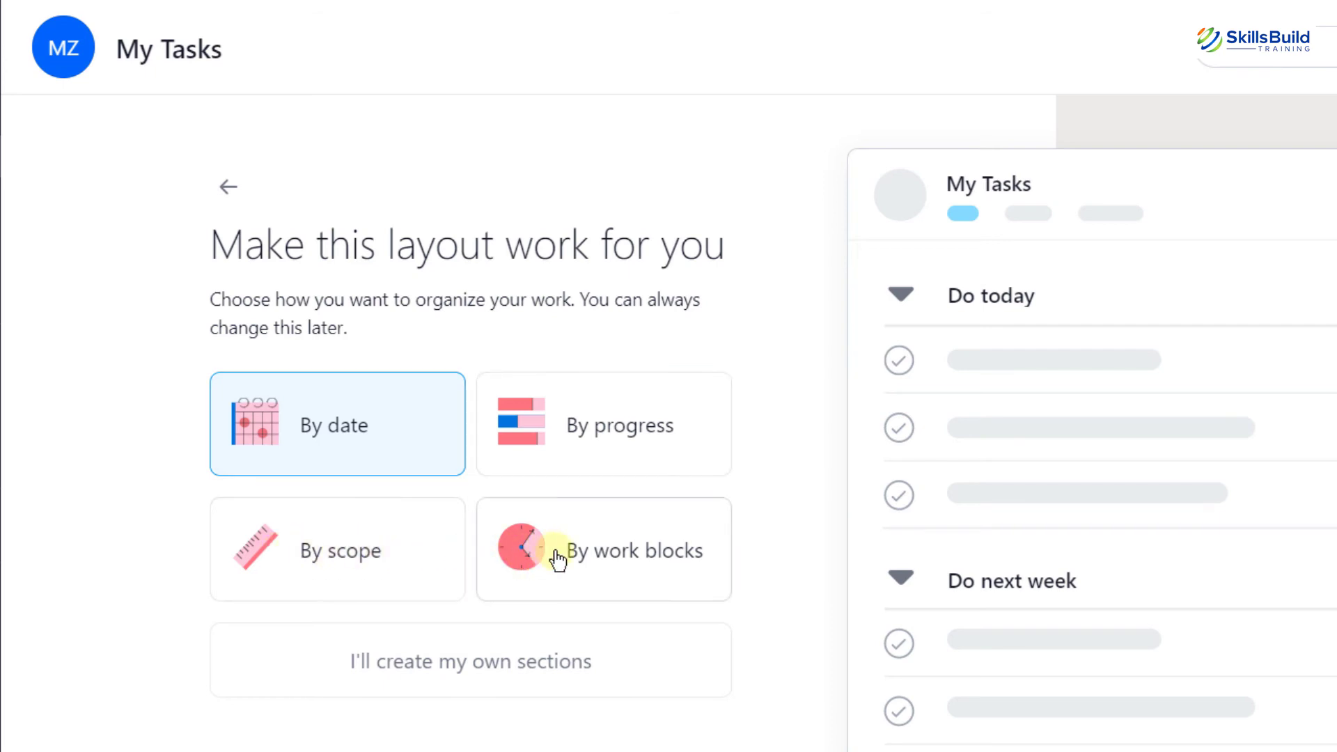
{"action": "left_click", "coordinate": [374, 427]}
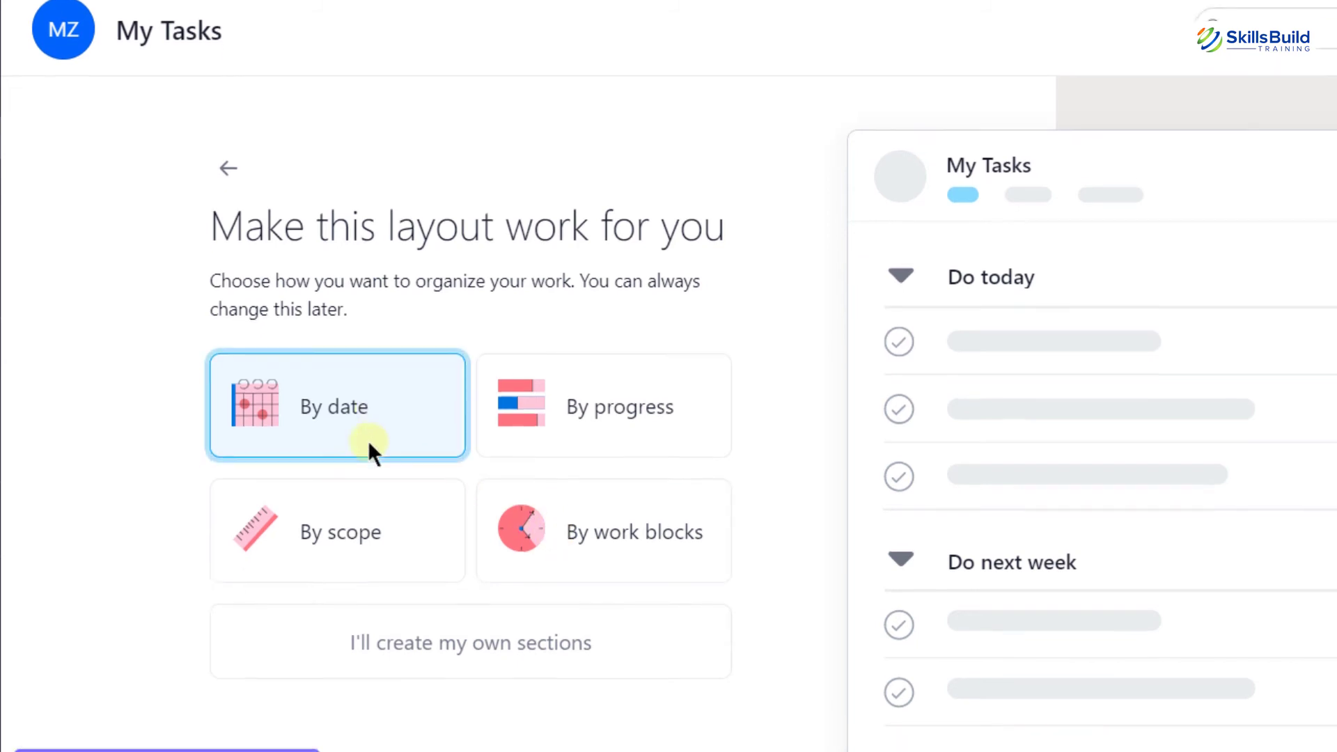
{"action": "left_click", "coordinate": [268, 740]}
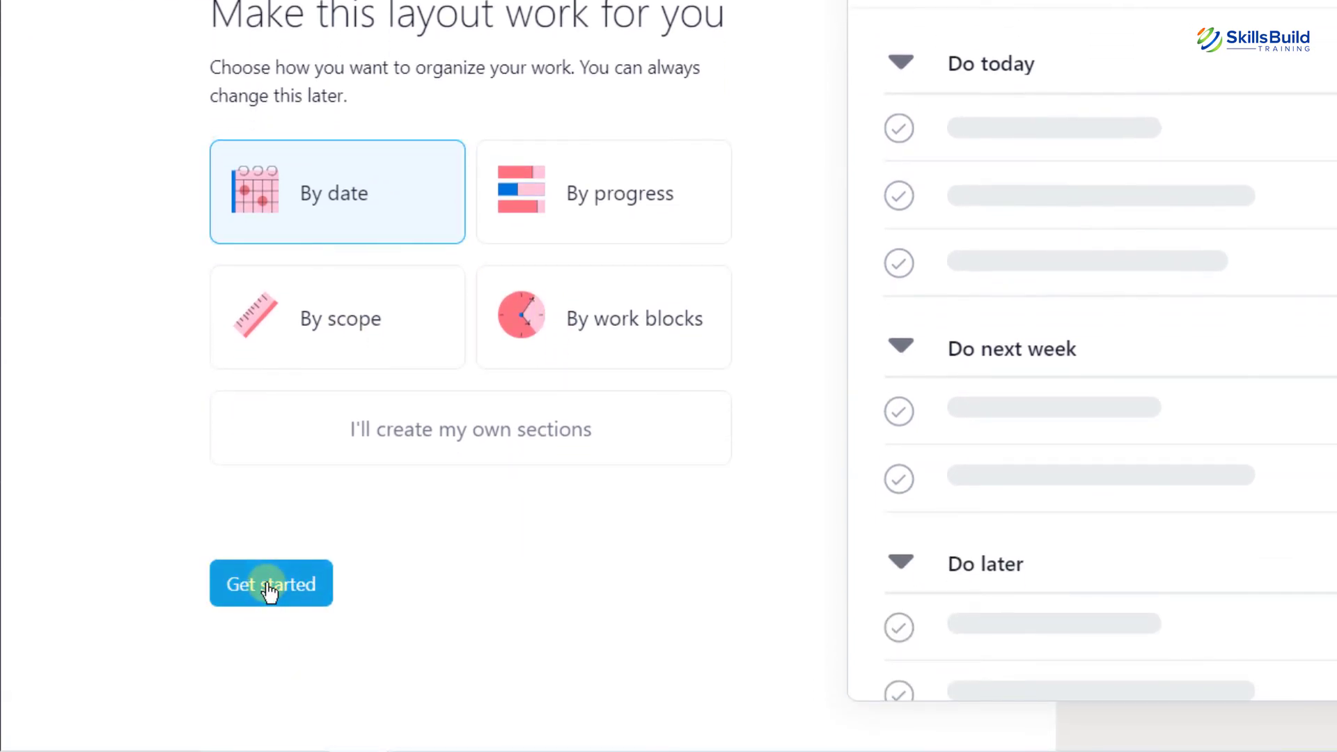
{"action": "left_click", "coordinate": [269, 585]}
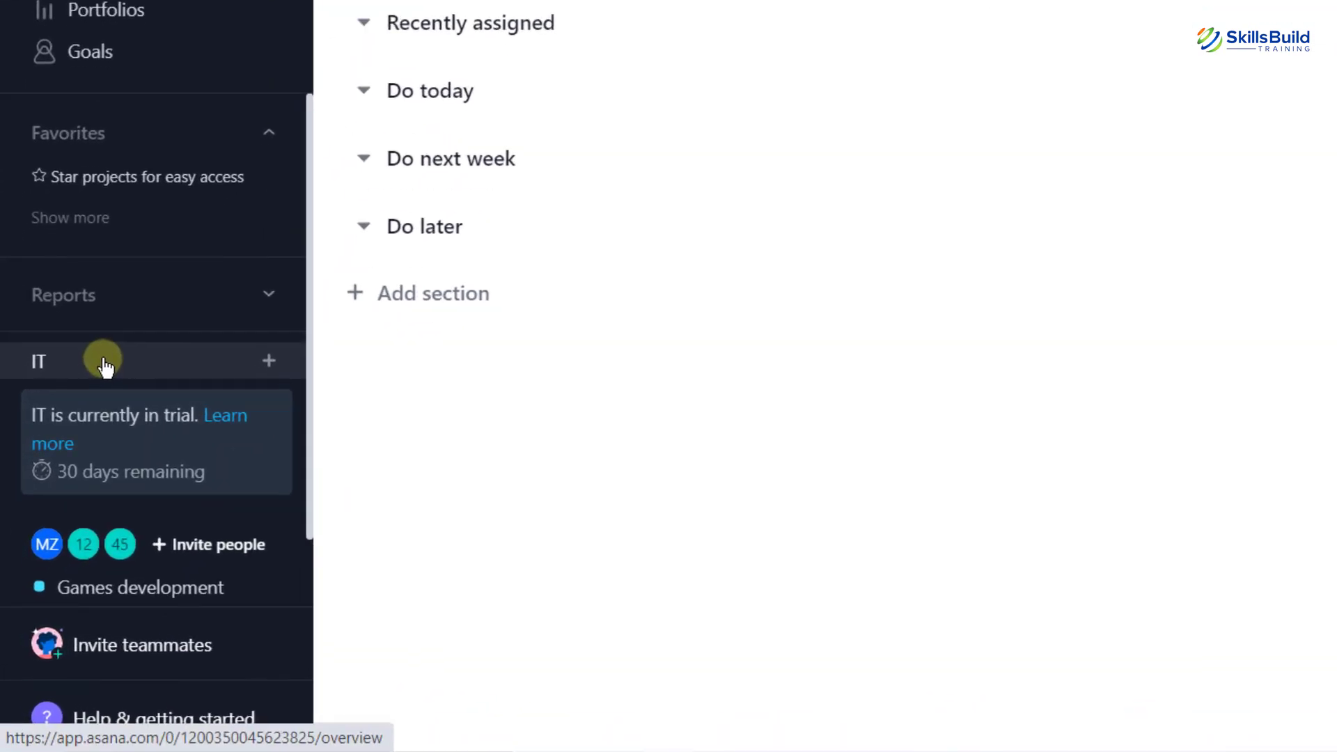
Start a new IT team project using a template
{"action": "left_click", "coordinate": [104, 366]}
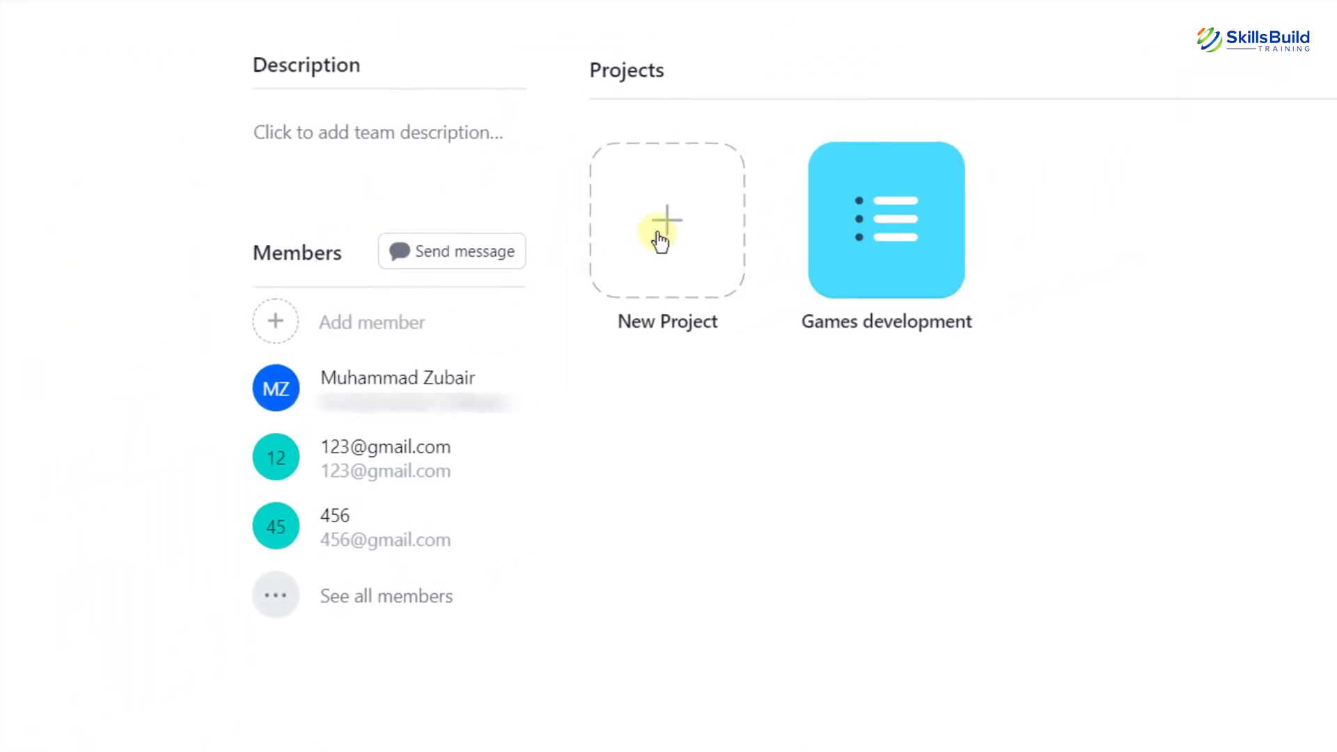
{"action": "left_click", "coordinate": [673, 234]}
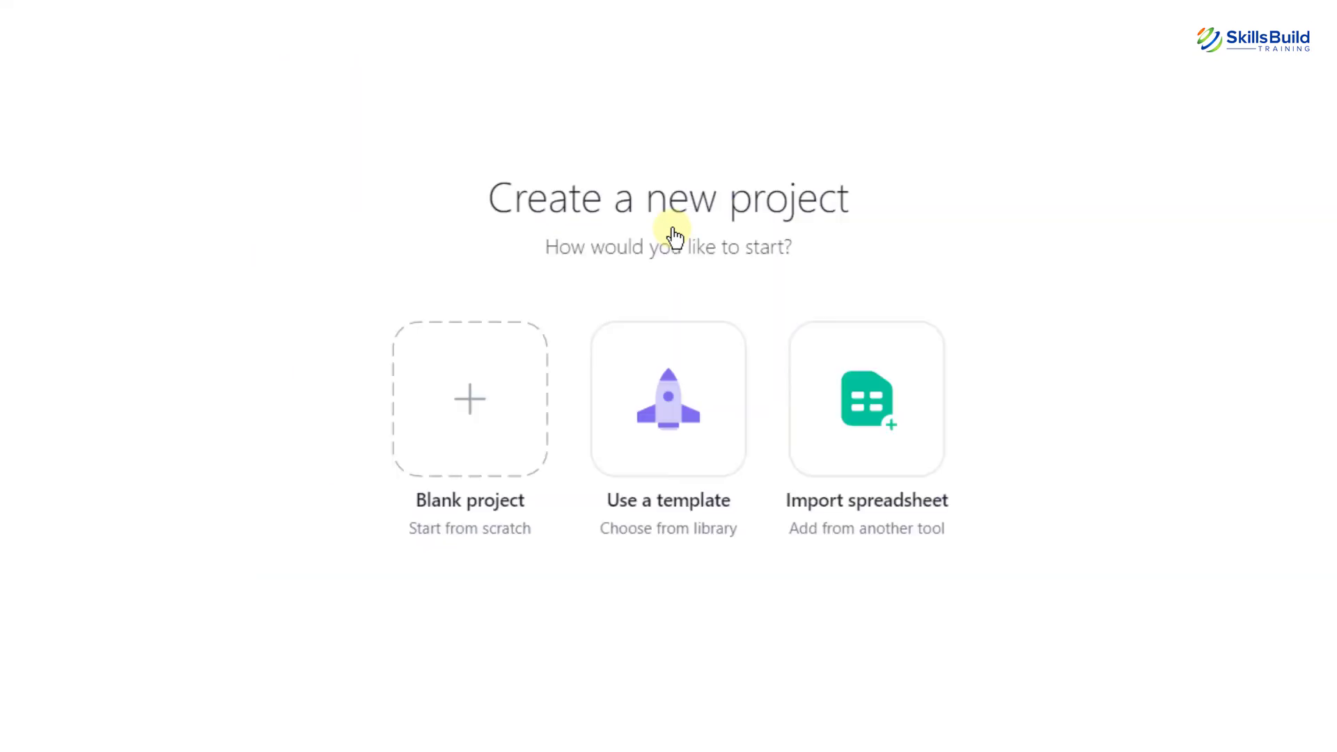
{"action": "left_click", "coordinate": [647, 426]}
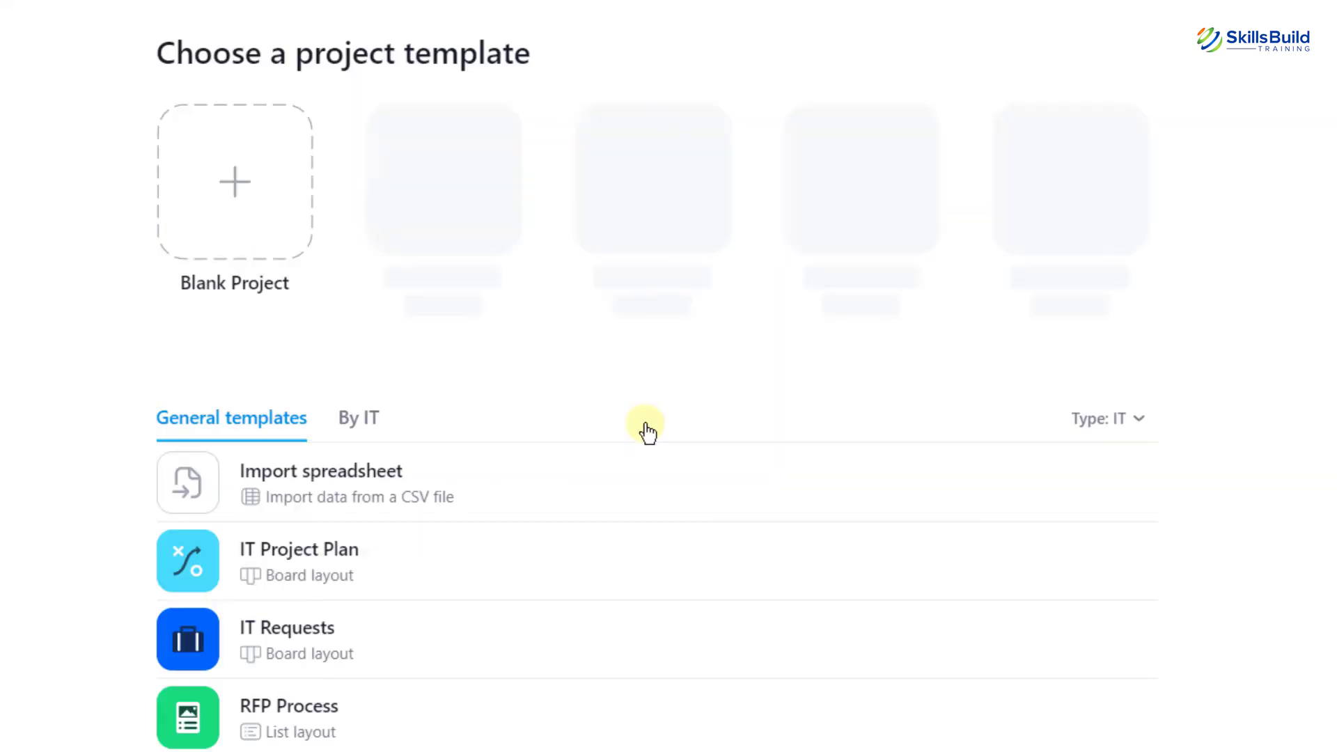
{"action": "scroll", "coordinate": [648, 358], "scroll_direction": "down", "scroll_amount": 3}
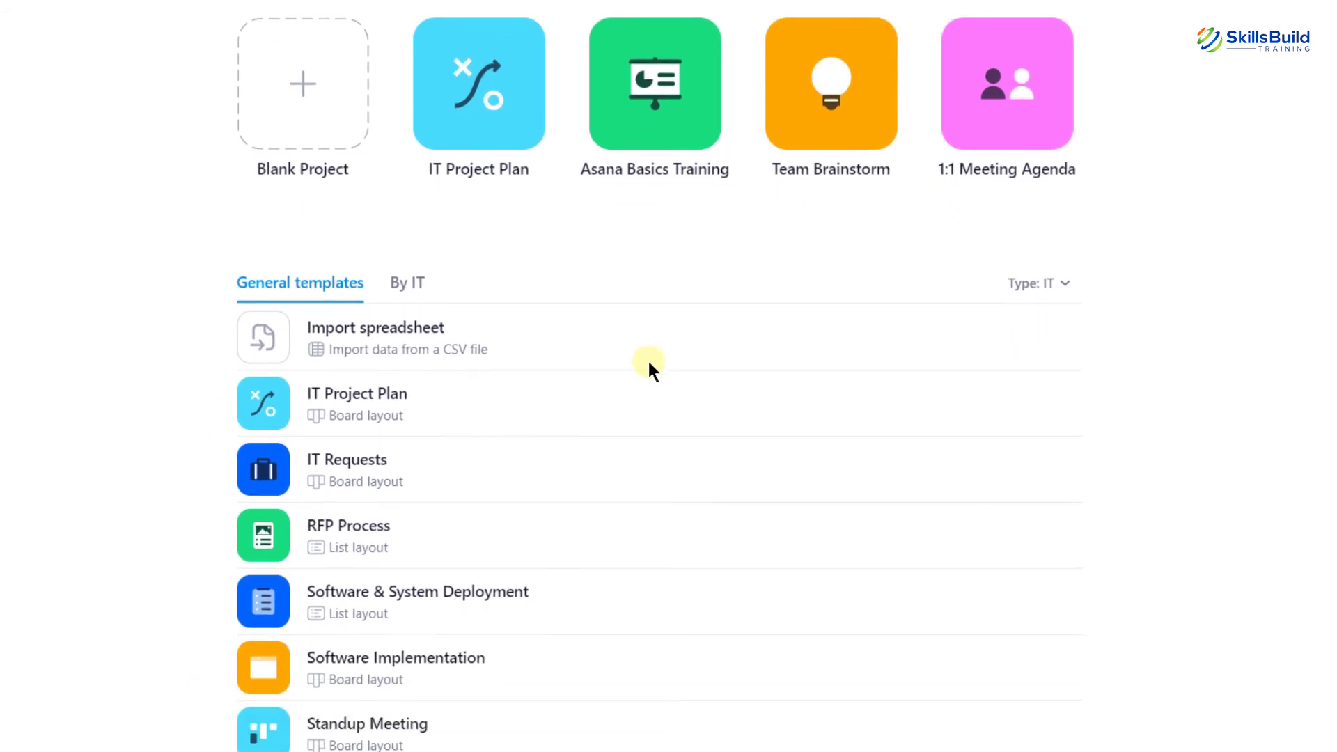
{"action": "scroll", "coordinate": [648, 358], "scroll_direction": "up", "scroll_amount": 3}
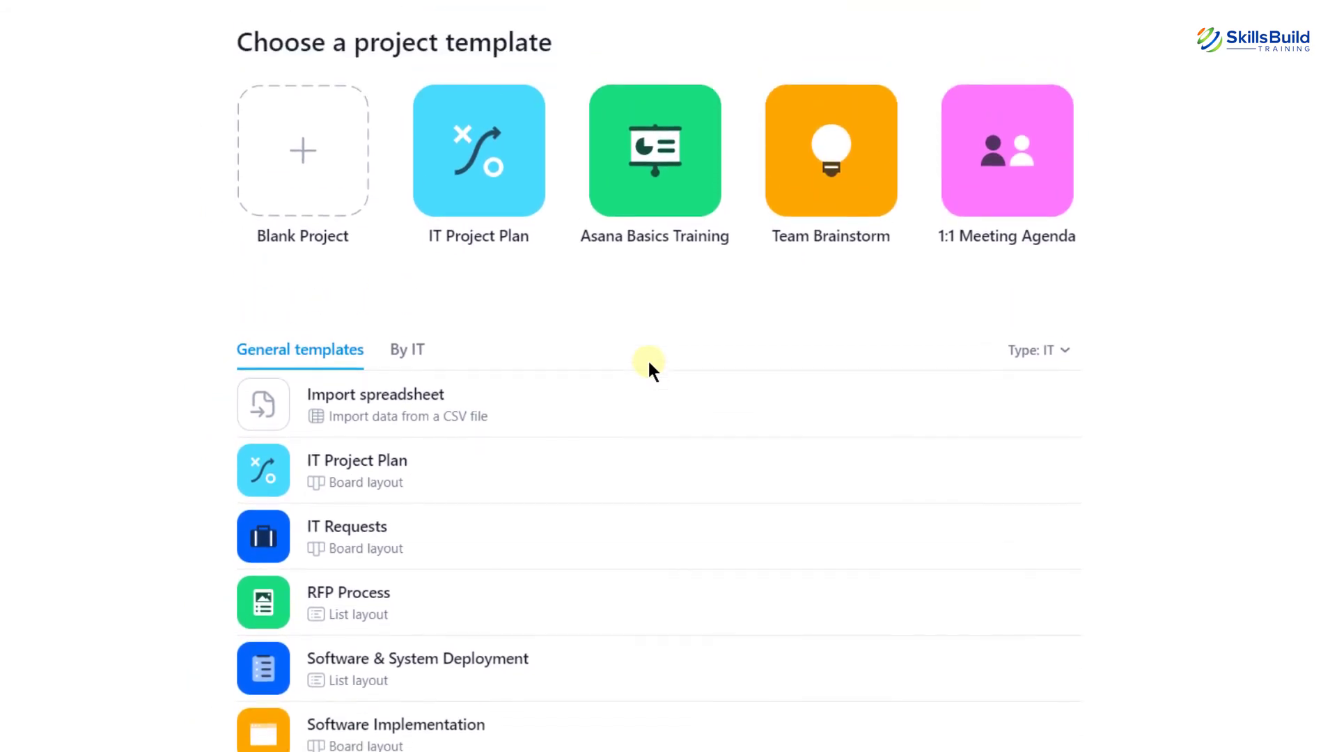
Filter the template gallery by type to Marketing templates
{"action": "left_click", "coordinate": [1066, 360]}
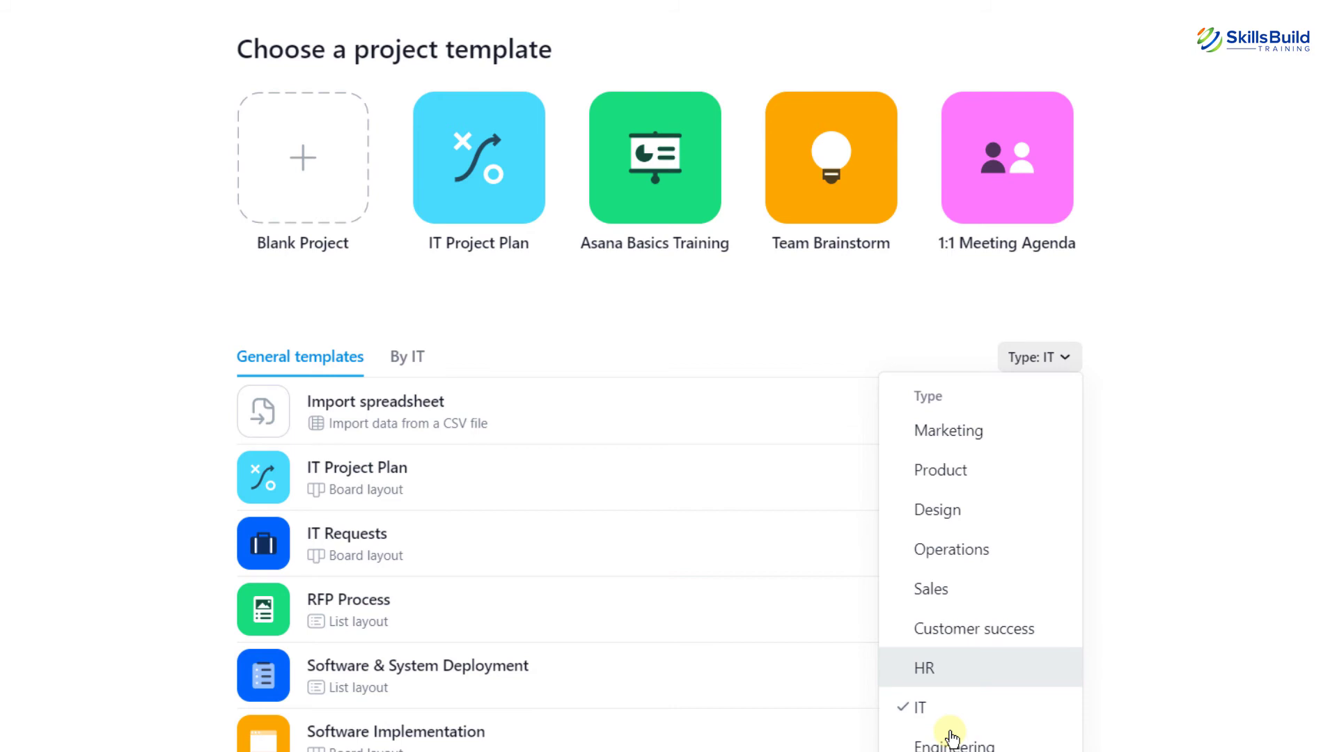
{"action": "left_click", "coordinate": [940, 435]}
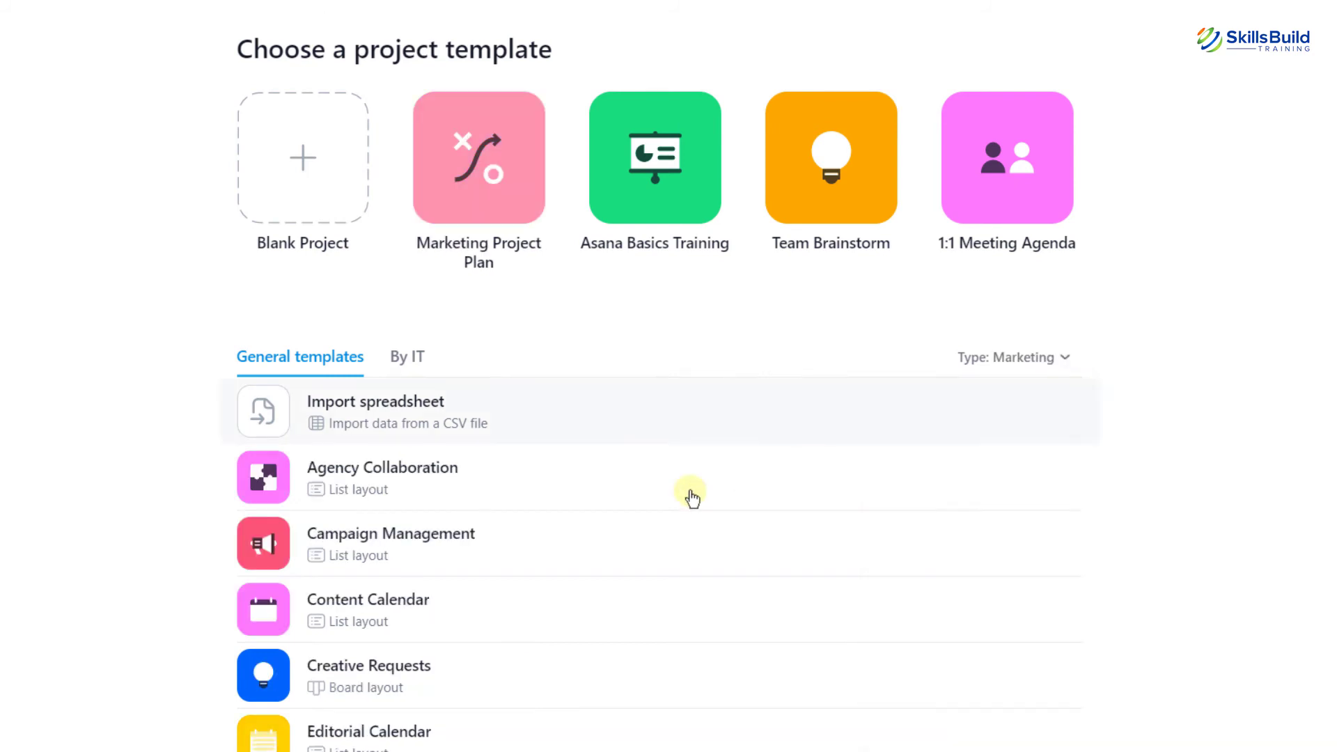
{"action": "scroll", "coordinate": [621, 512], "scroll_direction": "down", "scroll_amount": 4}
{"action": "scroll", "coordinate": [621, 511], "scroll_direction": "down", "scroll_amount": 4}
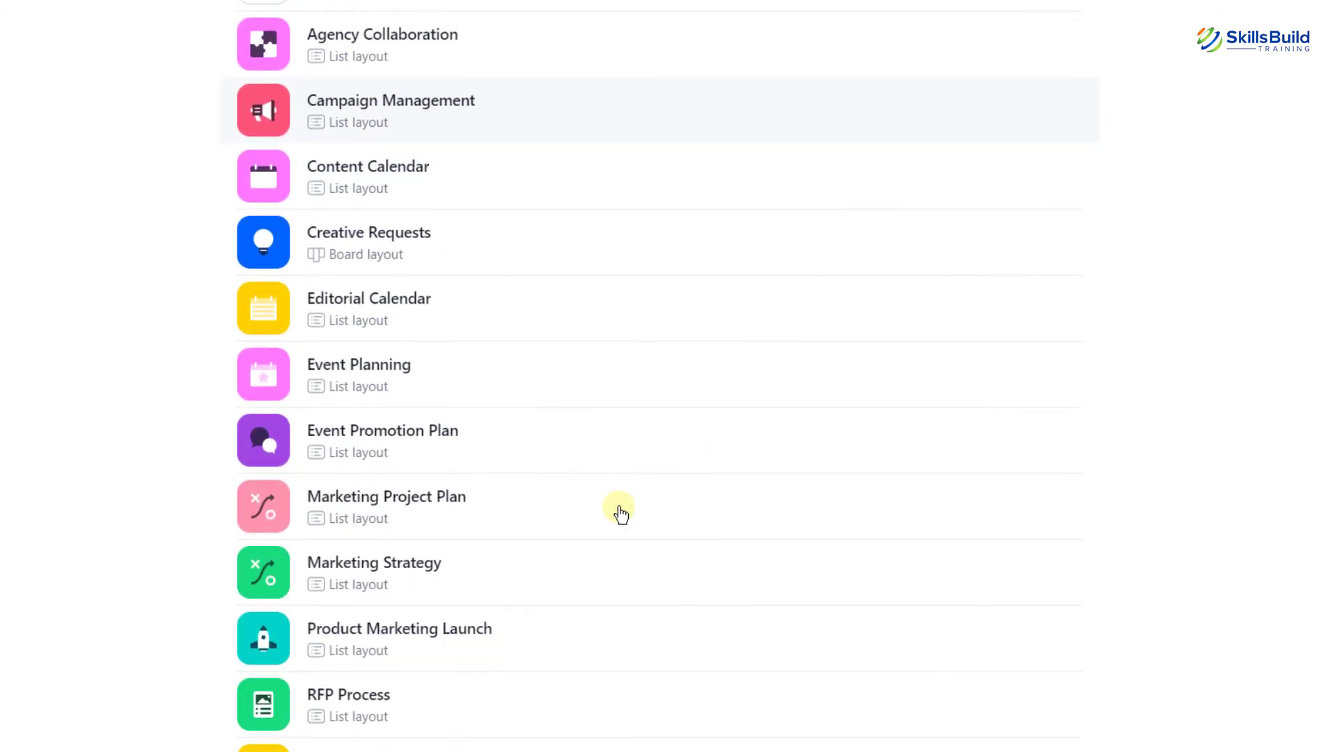
{"action": "scroll", "coordinate": [621, 512], "scroll_direction": "up", "scroll_amount": 3}
{"action": "scroll", "coordinate": [622, 514], "scroll_direction": "up", "scroll_amount": 1}
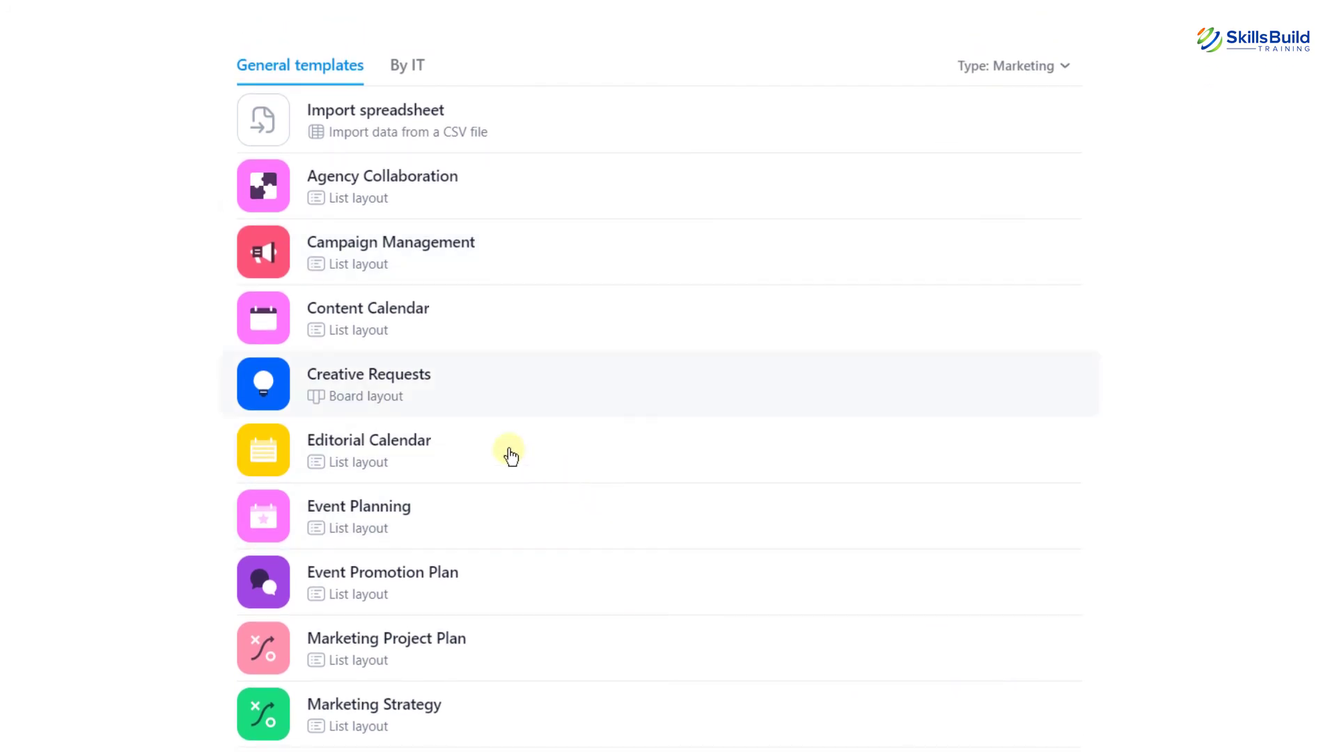
Create 'Promotional Department' from the Creative Requests template, public to IT
{"action": "left_click", "coordinate": [401, 397]}
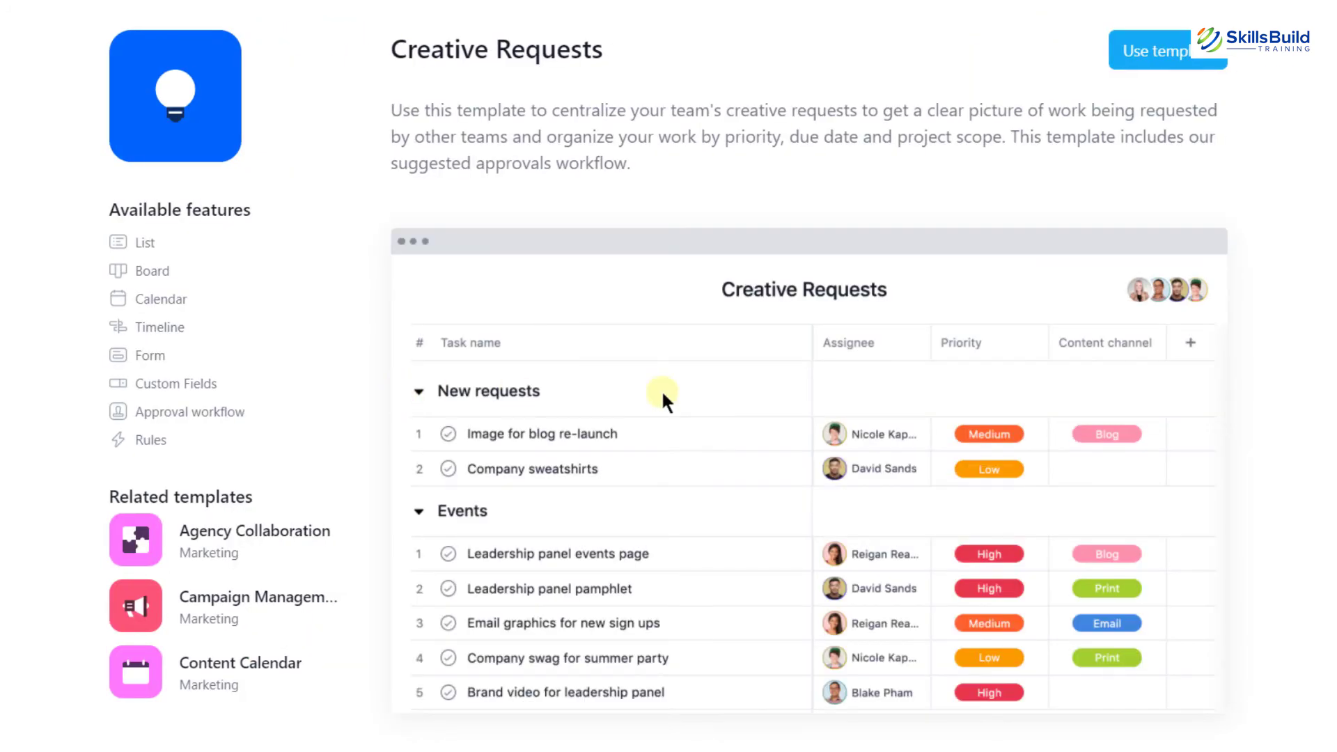
{"action": "scroll", "coordinate": [1118, 398], "scroll_direction": "down", "scroll_amount": 5}
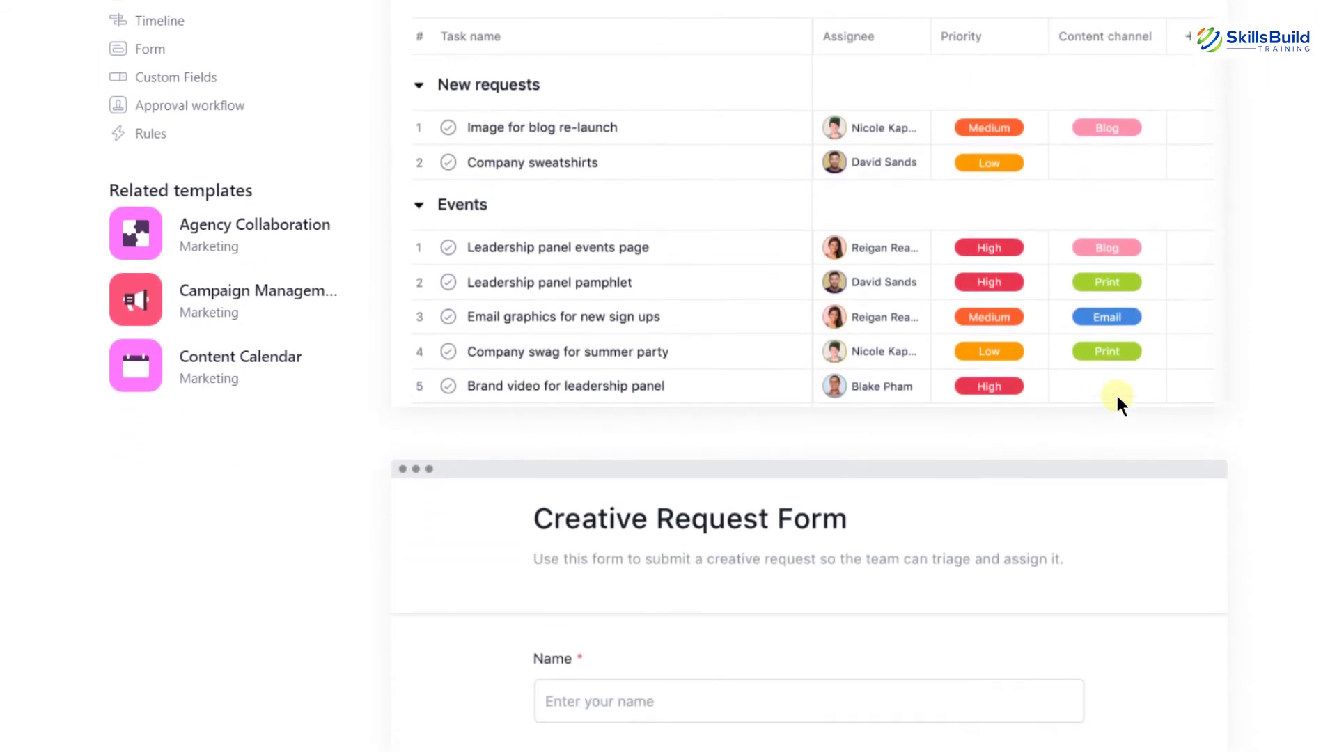
{"action": "scroll", "coordinate": [1117, 399], "scroll_direction": "up", "scroll_amount": 5}
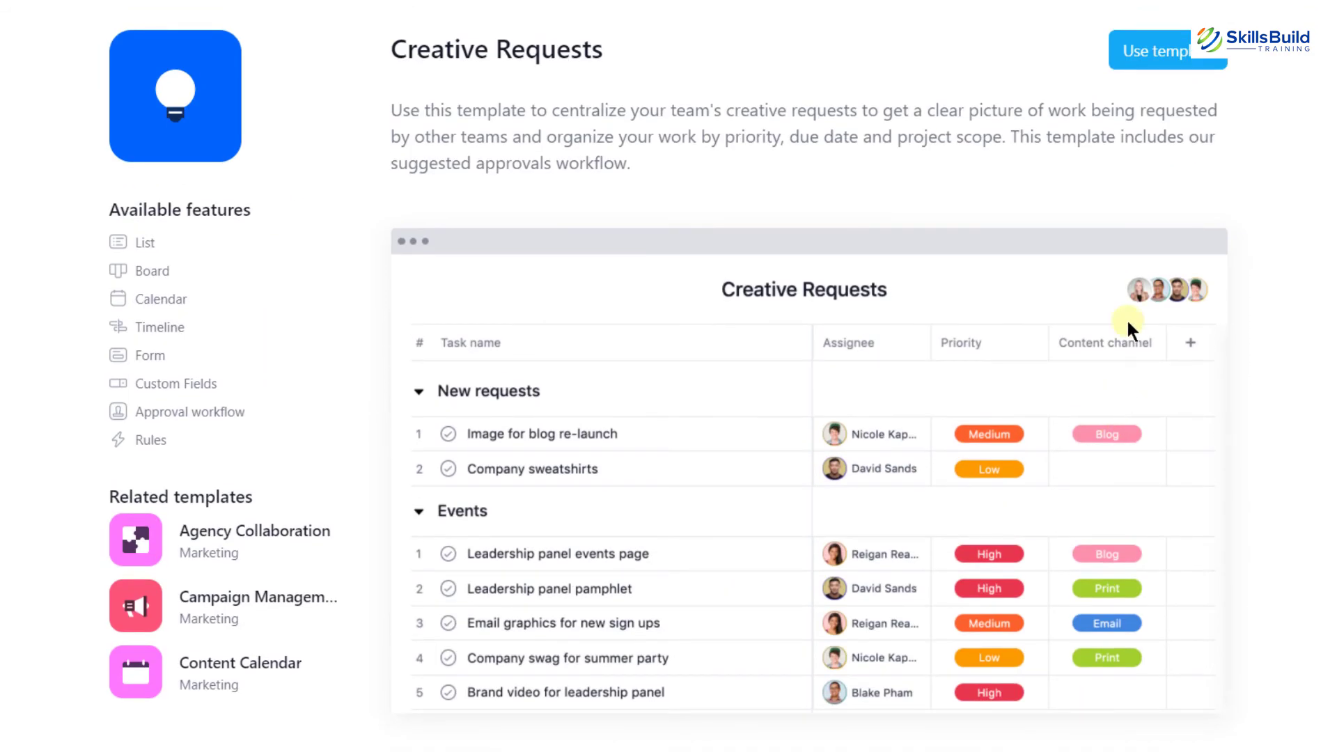
{"action": "left_click", "coordinate": [1167, 67]}
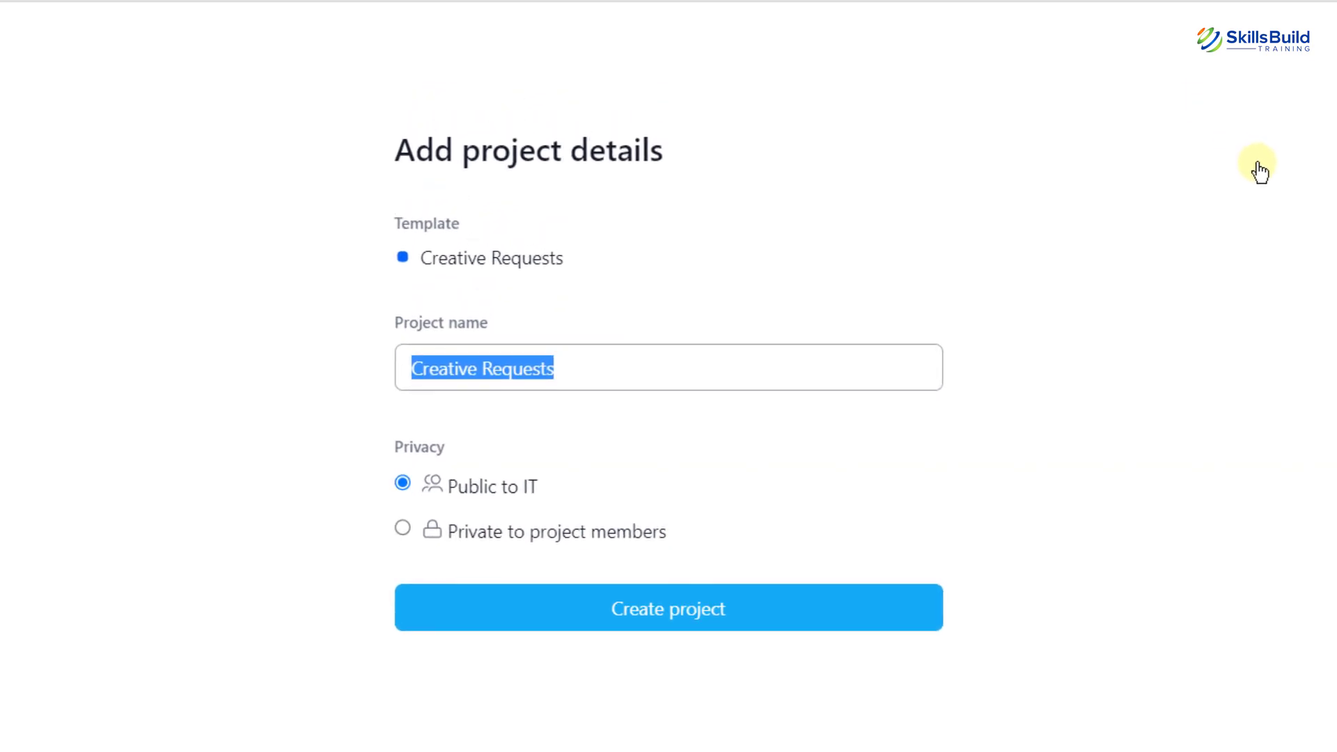
{"action": "type", "text": "Promotional "}
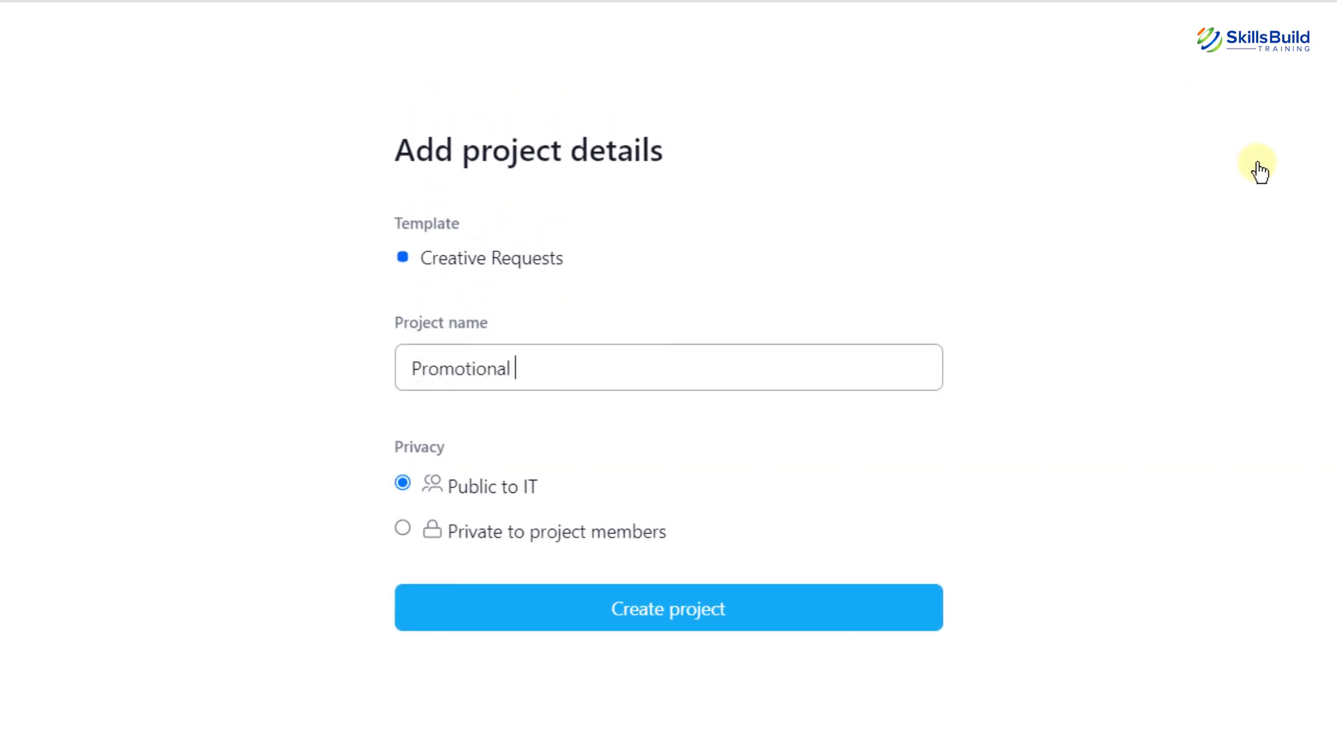
{"action": "type", "text": "Department"}
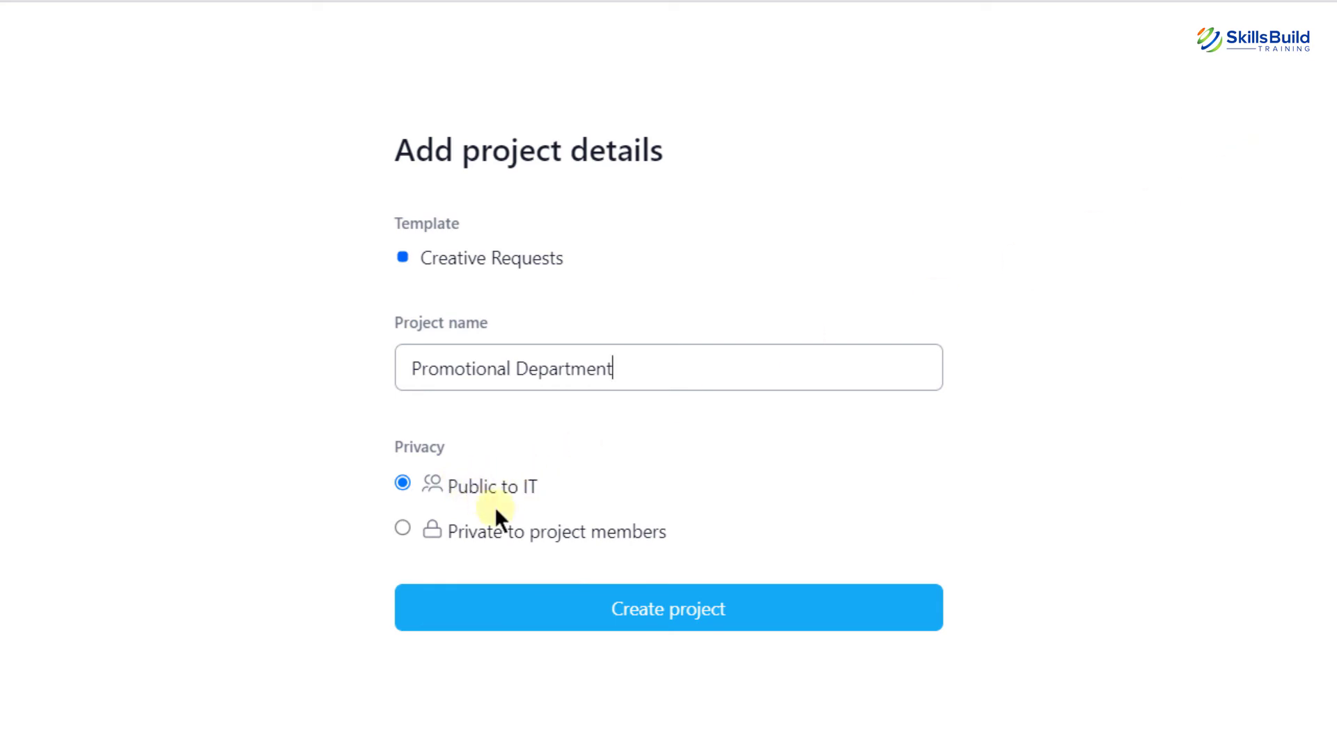
{"action": "left_click", "coordinate": [677, 628]}
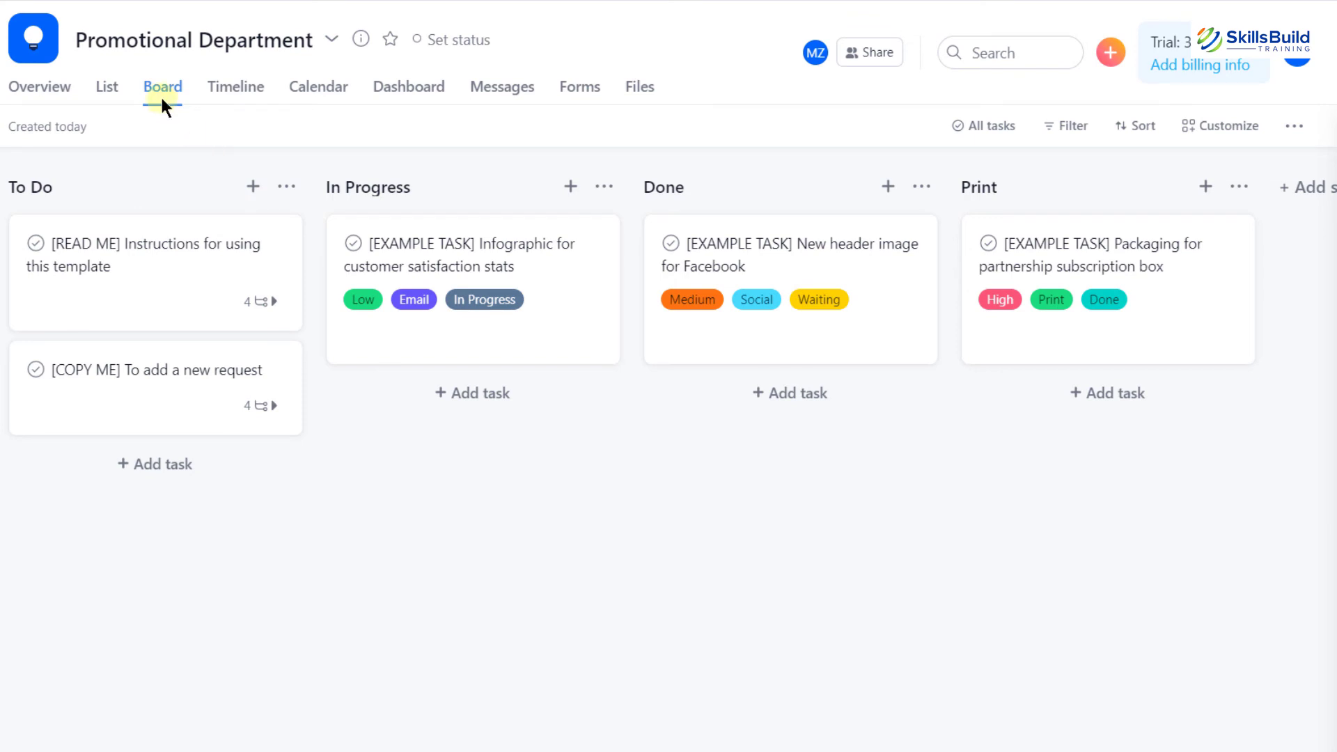
Switch Promotional Department to List view, add an empty task row, then review its Overview page
{"action": "left_click", "coordinate": [107, 95]}
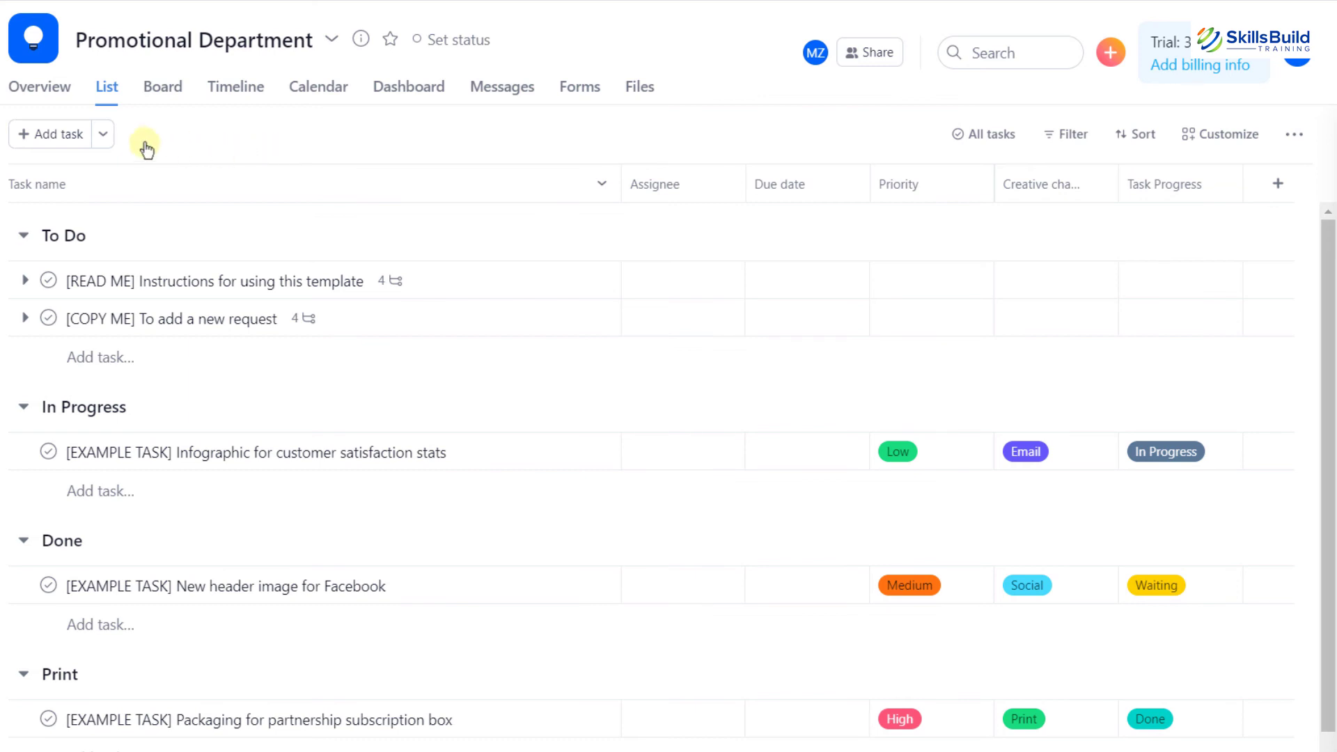
{"action": "left_click", "coordinate": [66, 135]}
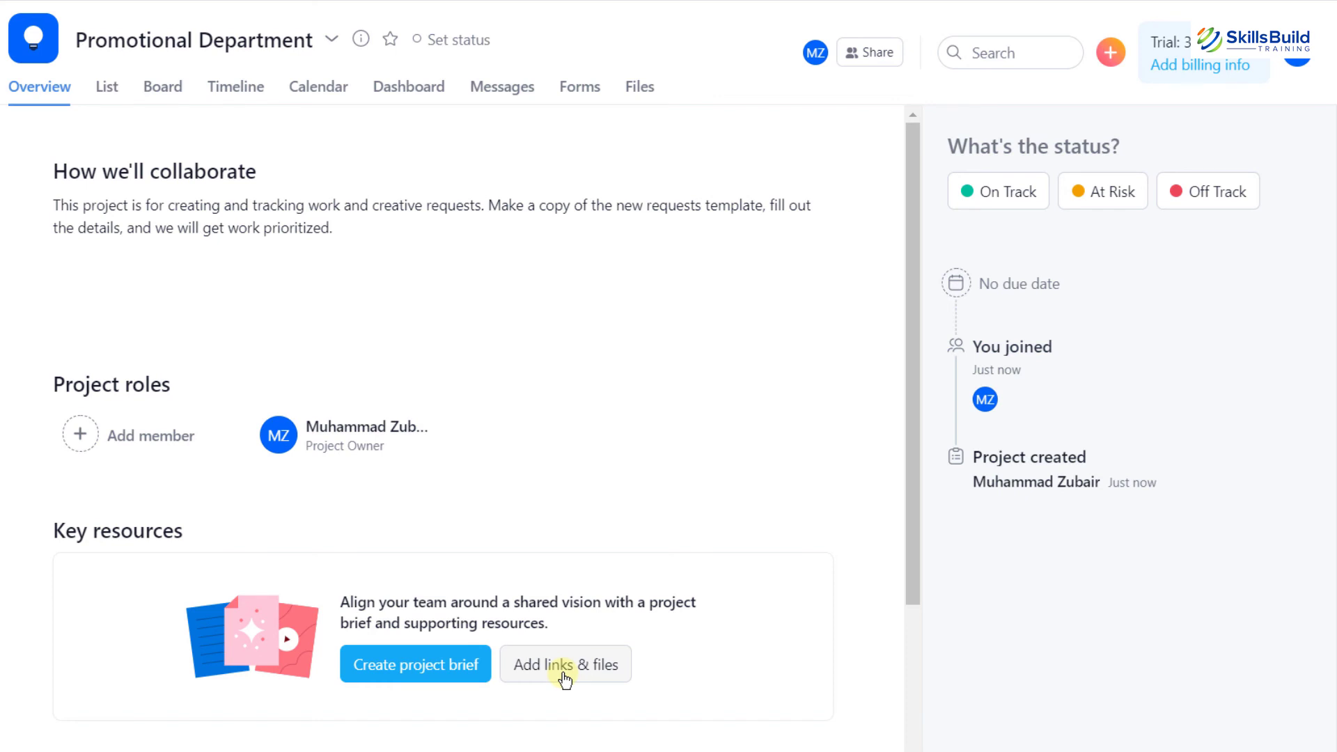
{"action": "scroll", "coordinate": [564, 679], "scroll_direction": "down", "scroll_amount": 3}
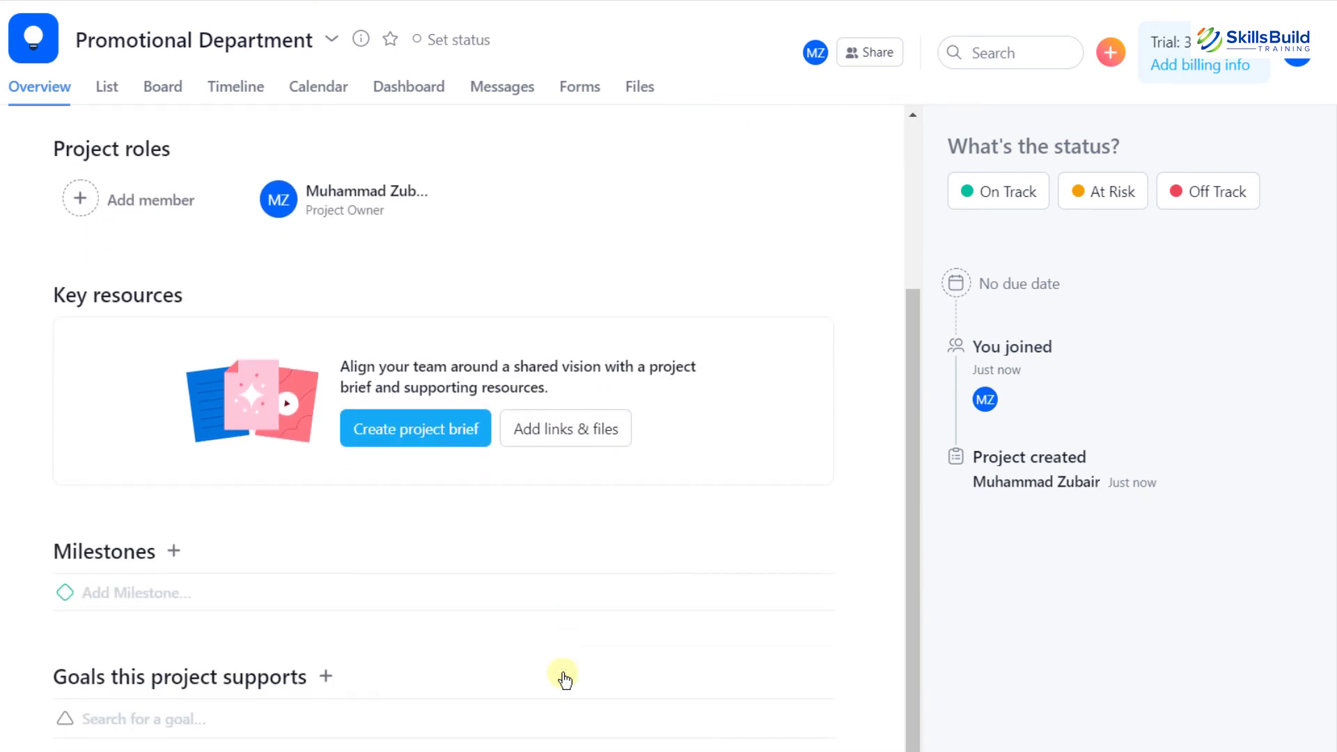
{"action": "scroll", "coordinate": [564, 679], "scroll_direction": "up", "scroll_amount": 2}
{"action": "scroll", "coordinate": [563, 674], "scroll_direction": "up", "scroll_amount": 1}
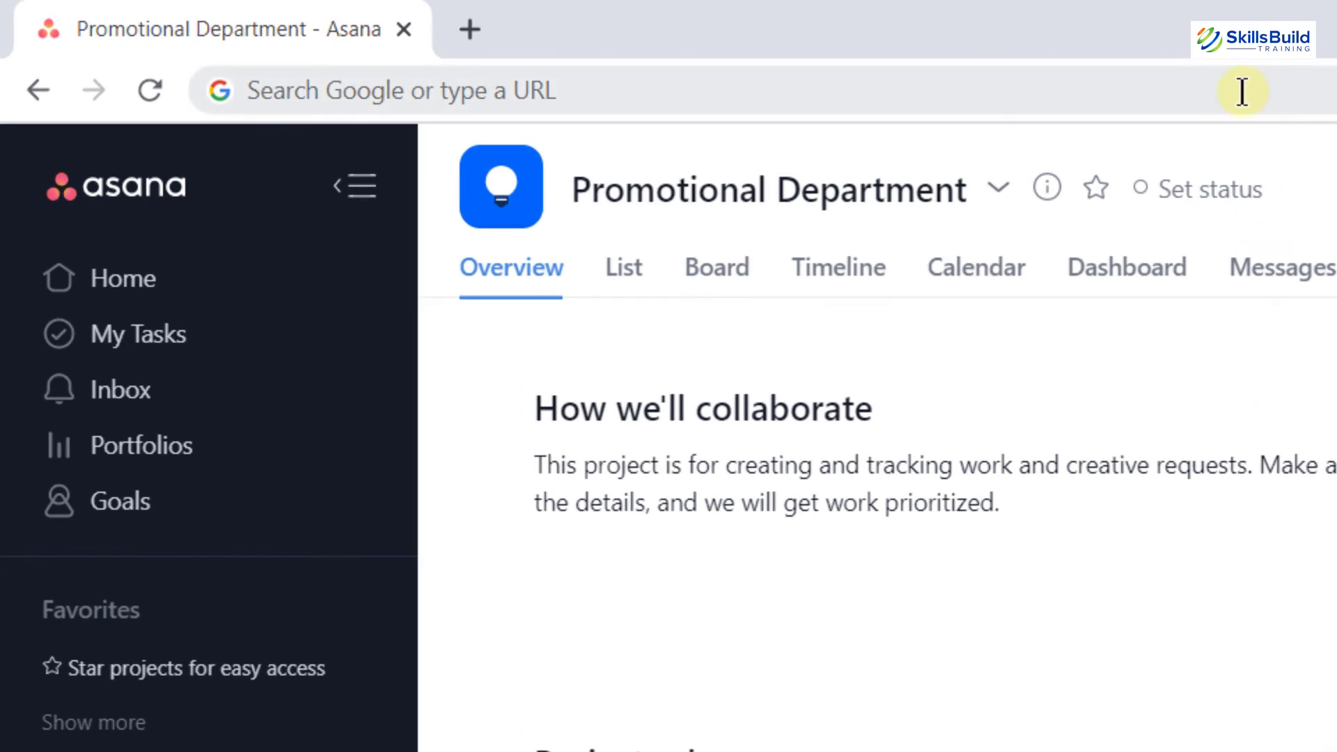
Search Google for 'asana pricing' and open Atlassian's Jira Software plans and pricing page
{"action": "left_click", "coordinate": [1242, 92]}
{"action": "type", "text": "asana pr"}
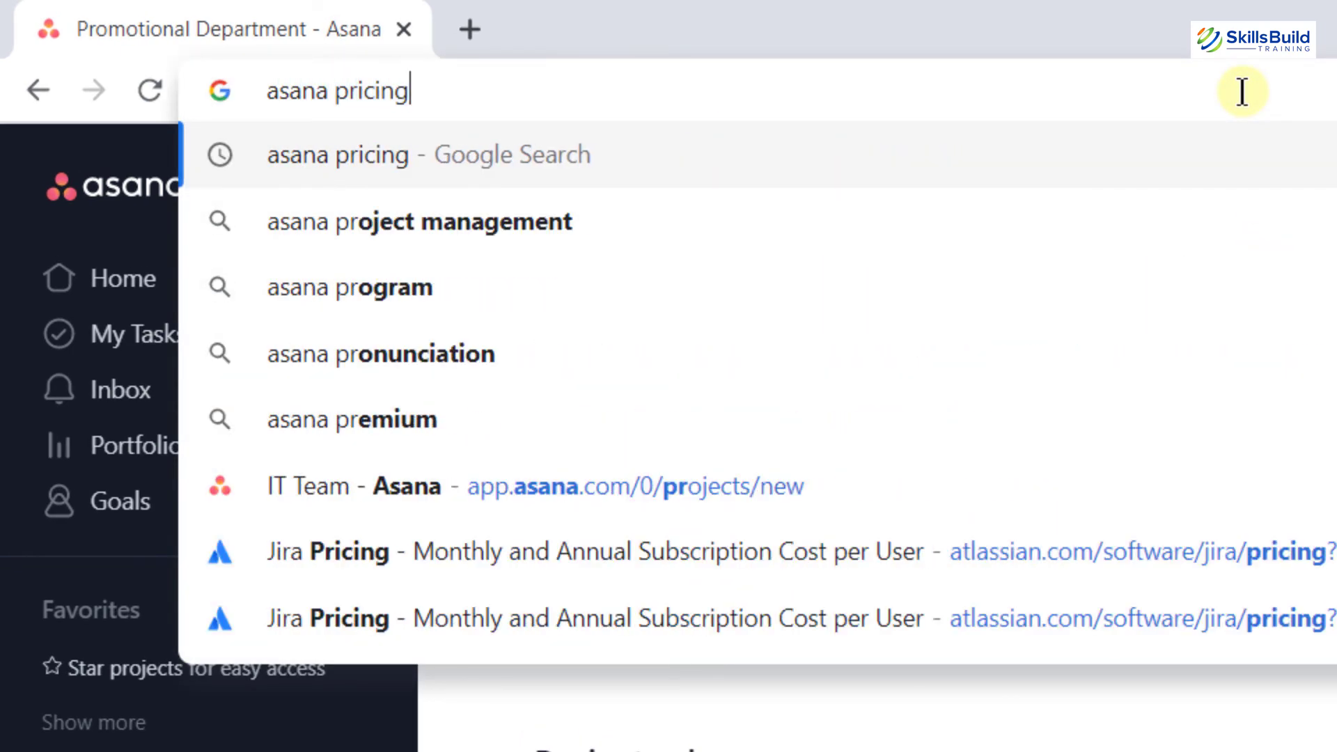
{"action": "type", "text": "icing"}
{"action": "key", "text": "Return"}
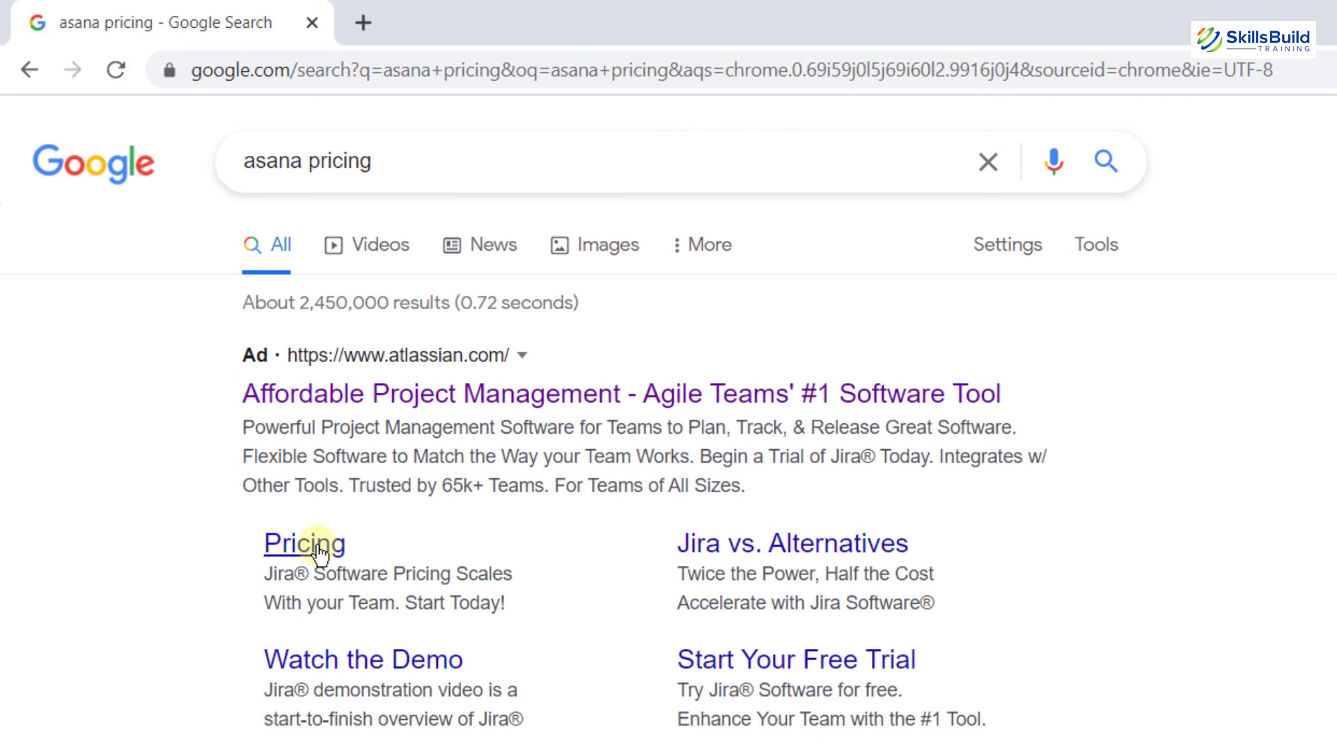
{"action": "left_click", "coordinate": [319, 550]}
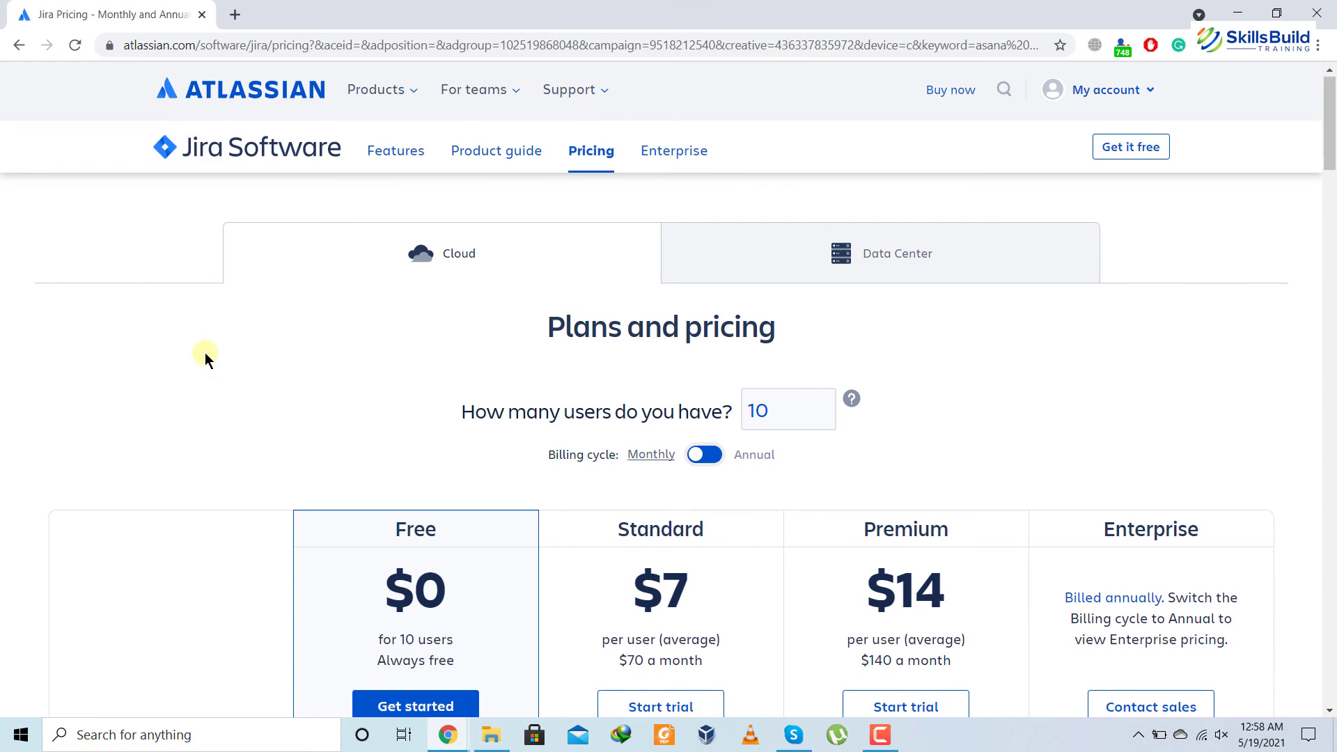
Show Jira prices with annual billing (Standard $700, Premium $1,400) and scroll to the features table
{"action": "scroll", "coordinate": [204, 353], "scroll_direction": "down", "scroll_amount": 3}
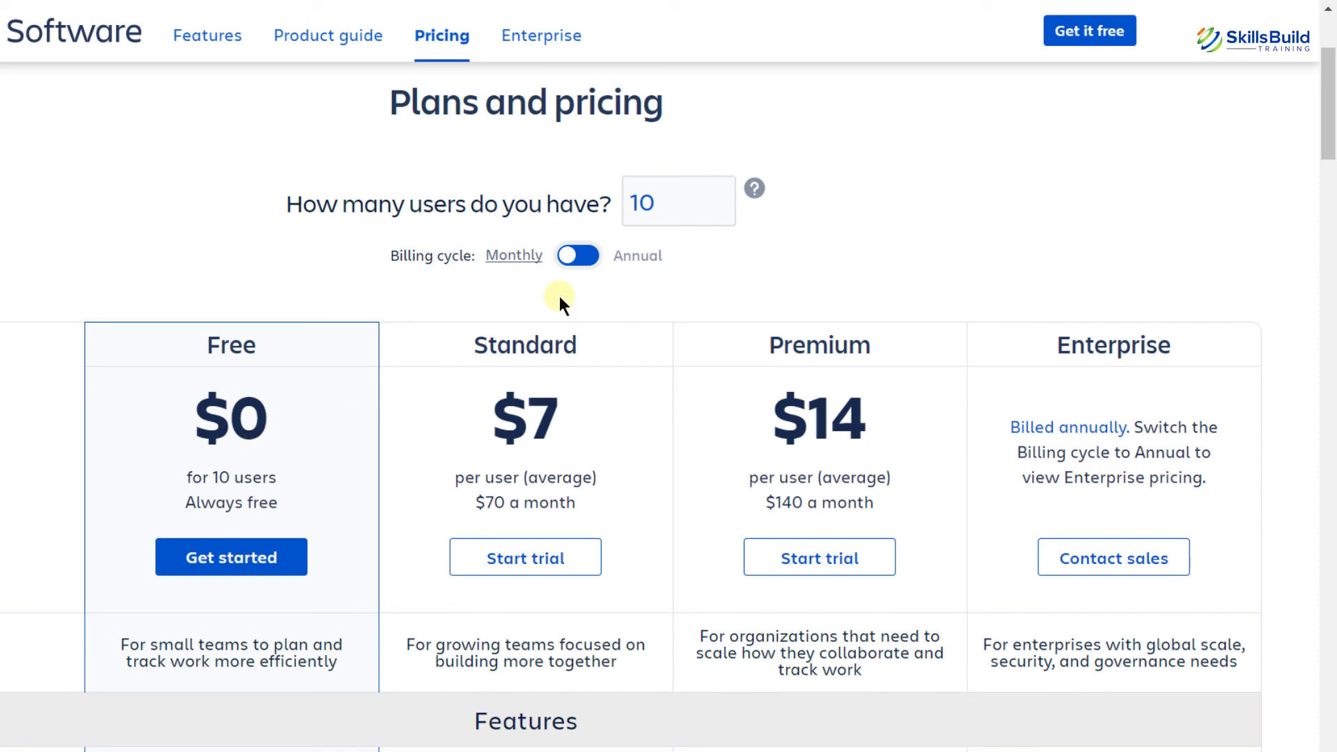
{"action": "left_click", "coordinate": [578, 263]}
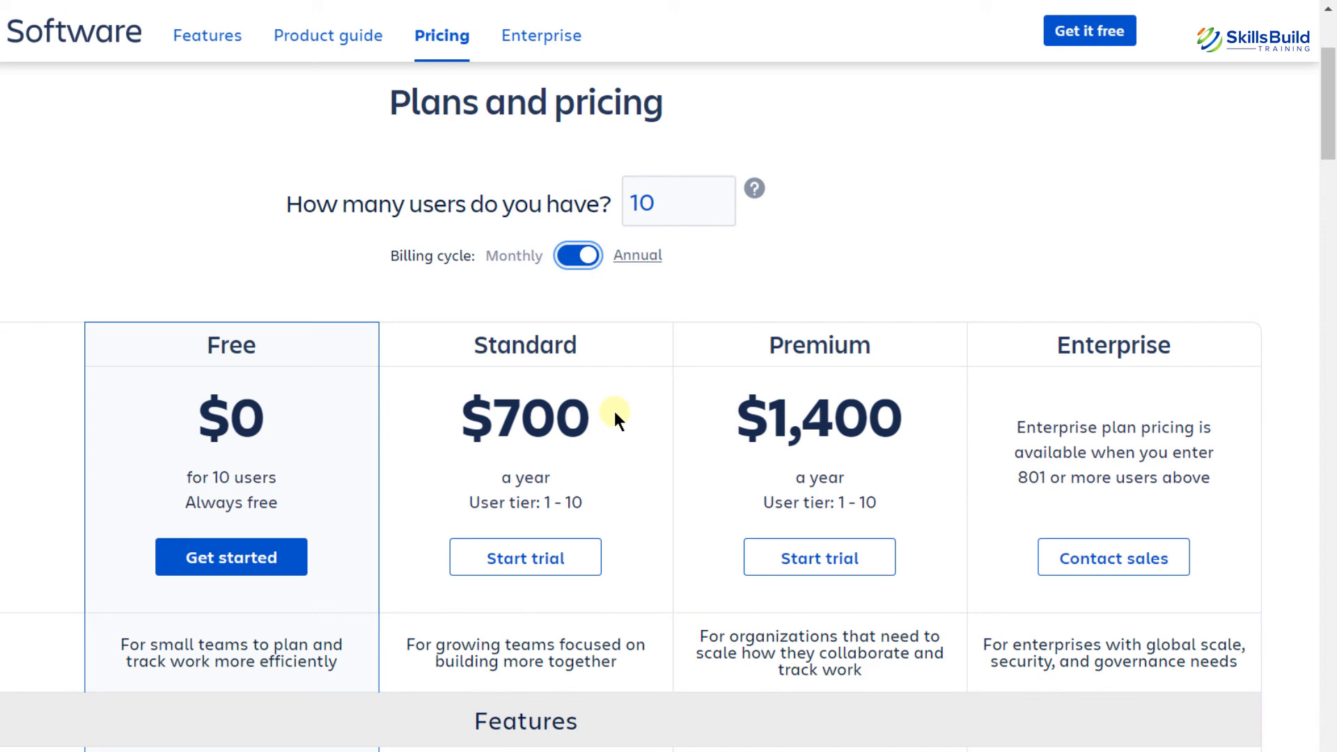
{"action": "scroll", "coordinate": [617, 416], "scroll_direction": "down", "scroll_amount": 3}
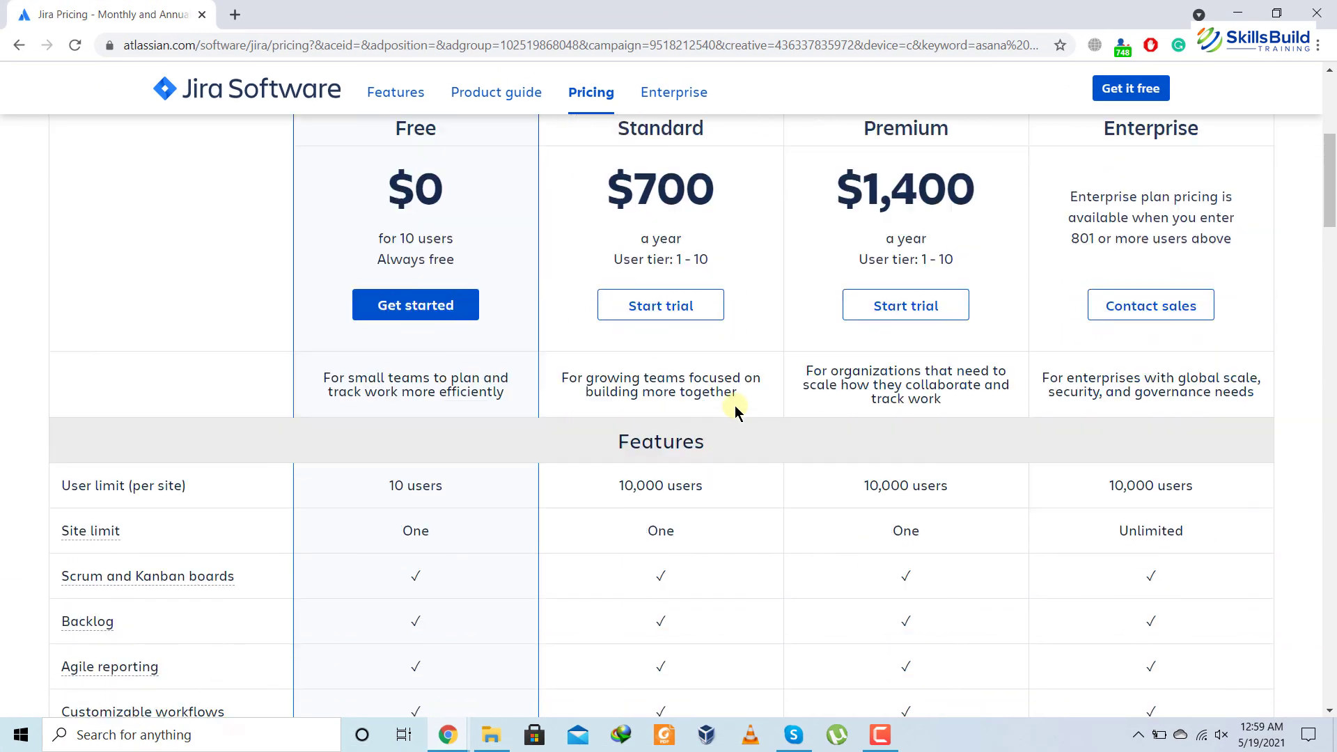
{"action": "scroll", "coordinate": [735, 411], "scroll_direction": "down", "scroll_amount": 3}
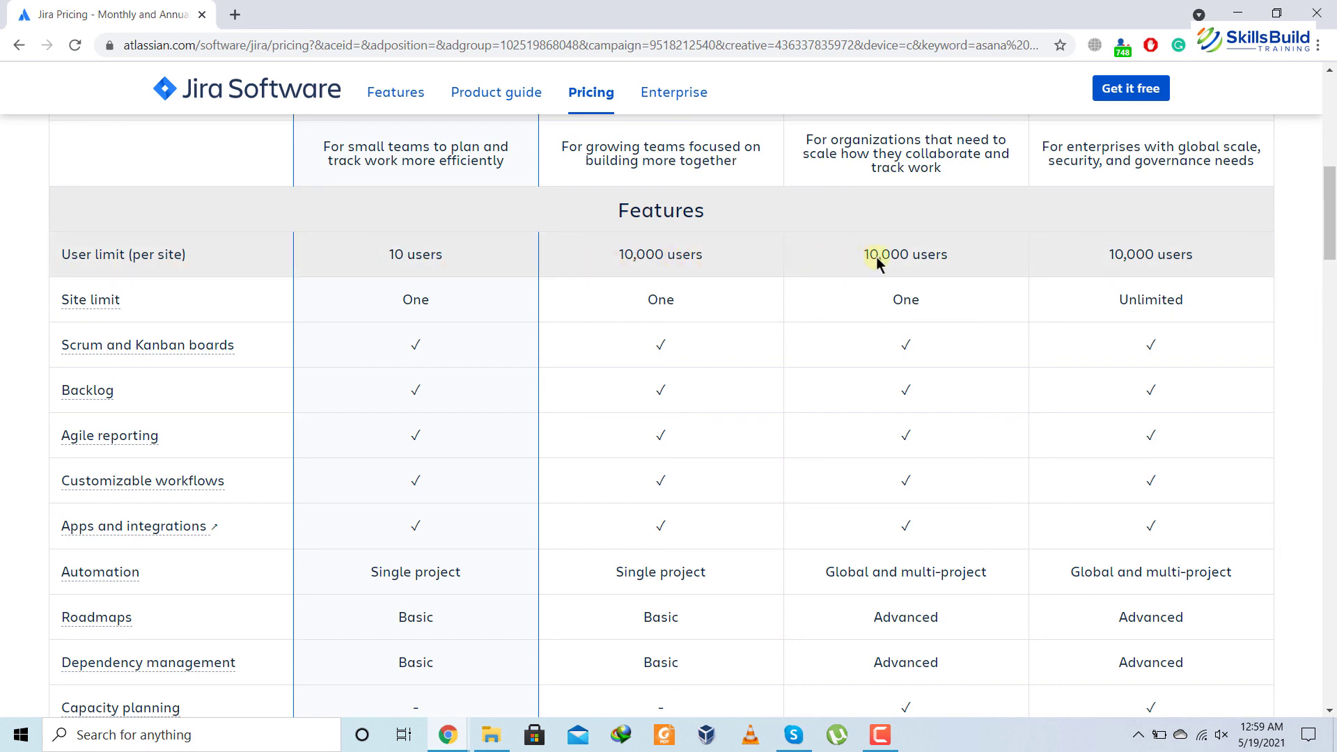
{"action": "scroll", "coordinate": [1113, 257], "scroll_direction": "up", "scroll_amount": 8}
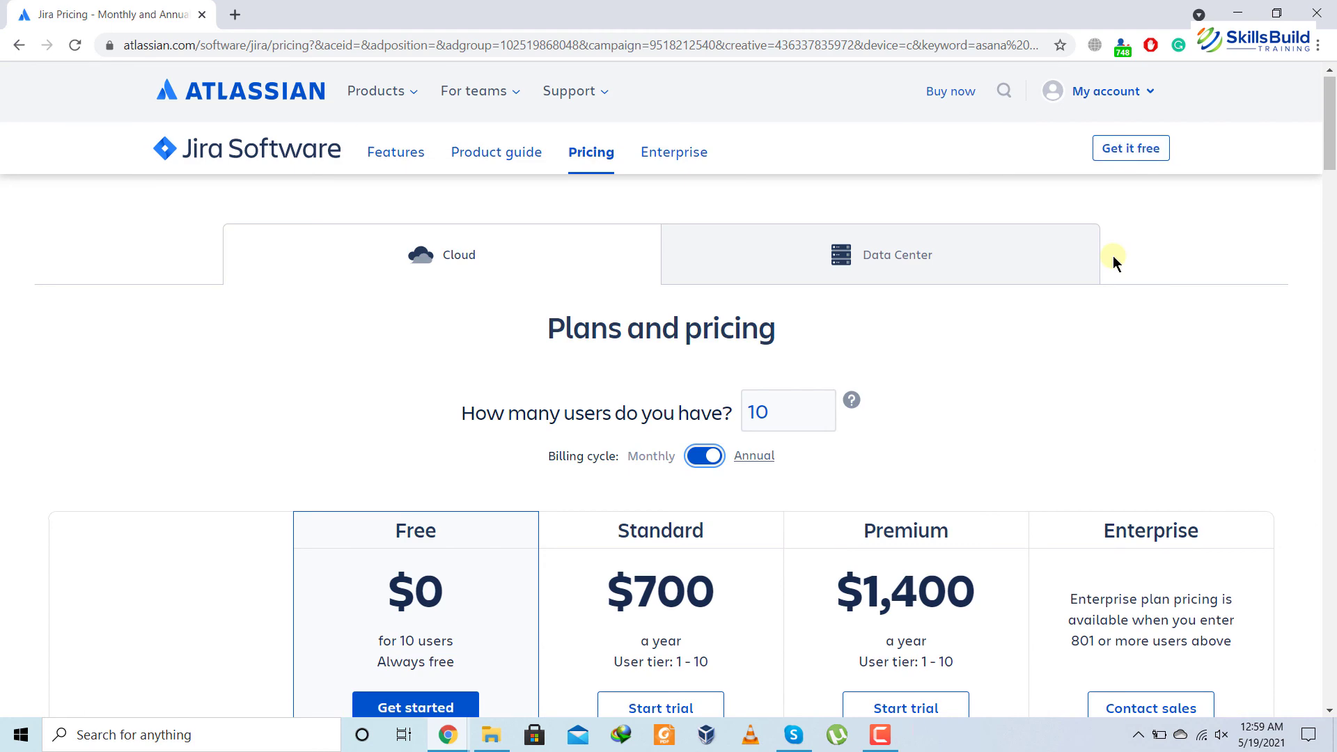
{"action": "scroll", "coordinate": [1113, 257], "scroll_direction": "down", "scroll_amount": 8}
{"action": "scroll", "coordinate": [1113, 257], "scroll_direction": "down", "scroll_amount": 1}
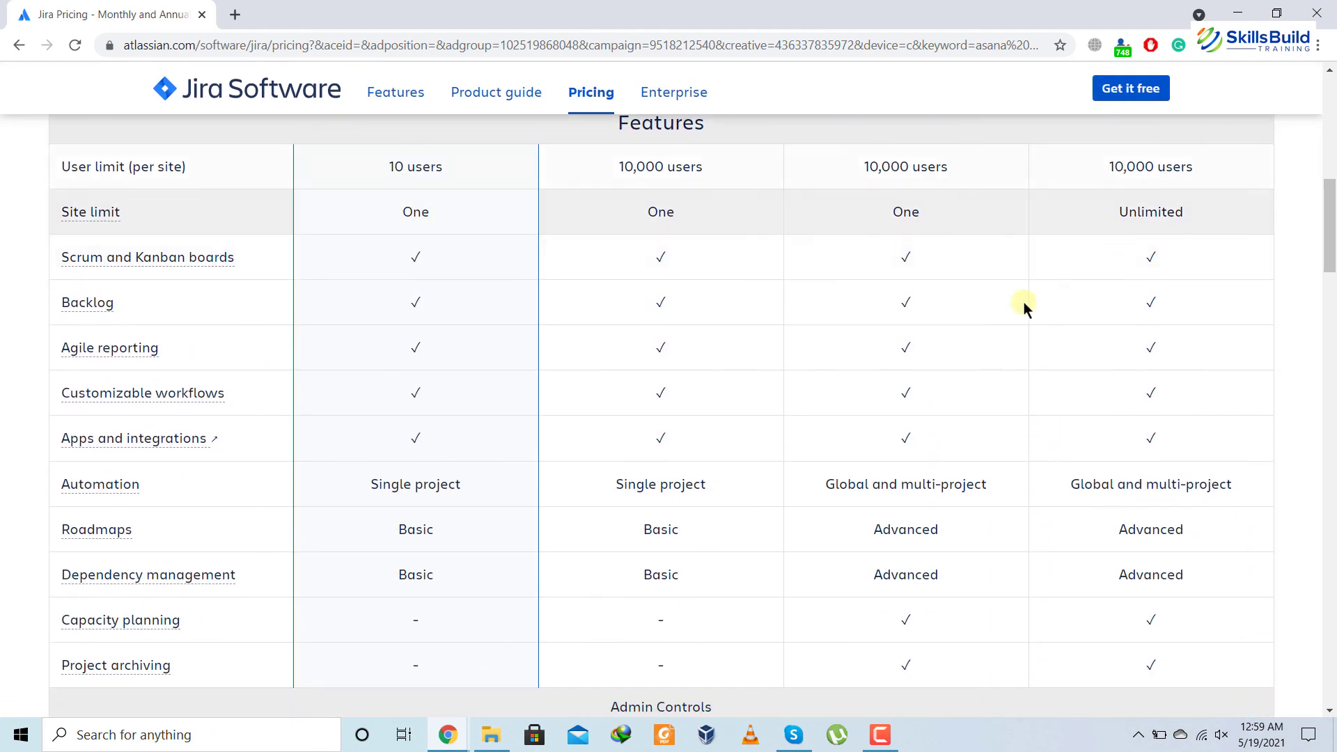
{"action": "scroll", "coordinate": [756, 447], "scroll_direction": "down", "scroll_amount": 4}
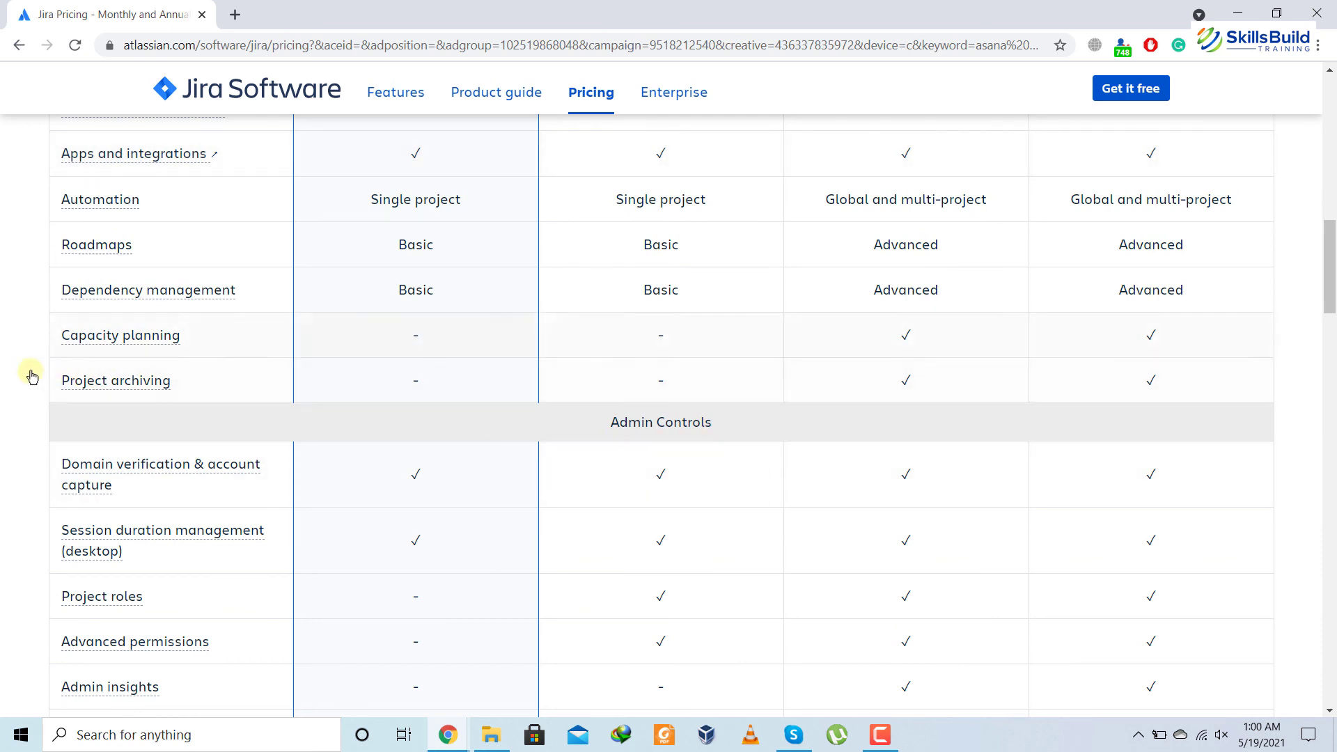
{"action": "scroll", "coordinate": [24, 376], "scroll_direction": "down", "scroll_amount": 1}
{"action": "scroll", "coordinate": [25, 376], "scroll_direction": "down", "scroll_amount": 2}
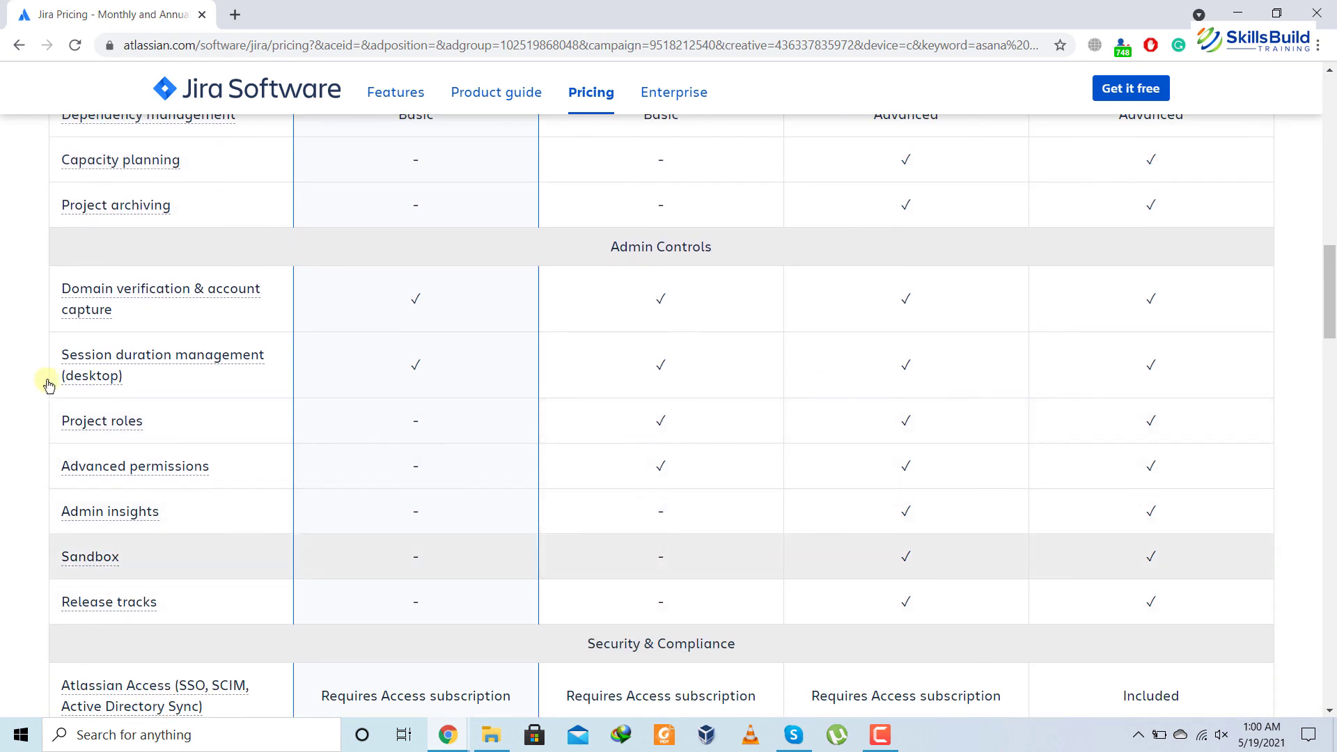
{"action": "scroll", "coordinate": [677, 644], "scroll_direction": "down", "scroll_amount": 8}
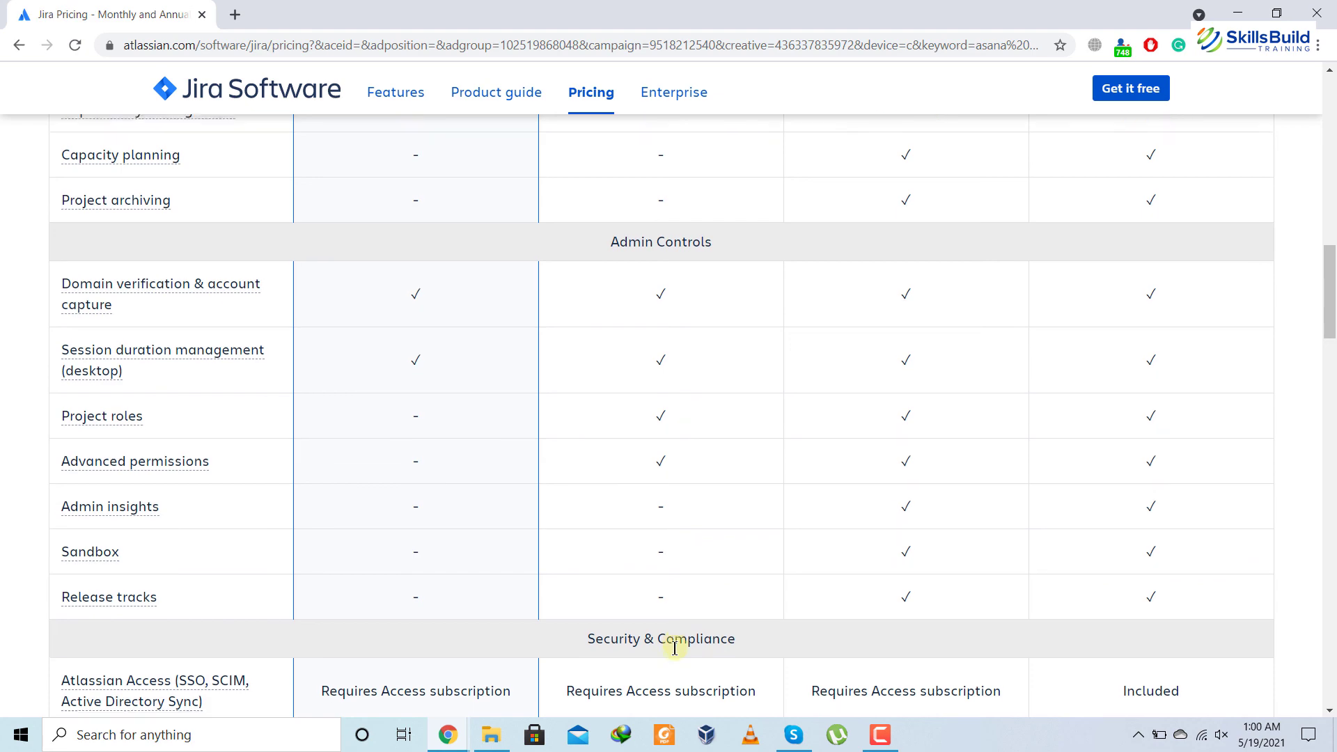
{"action": "scroll", "coordinate": [677, 653], "scroll_direction": "down", "scroll_amount": 6}
{"action": "scroll", "coordinate": [677, 653], "scroll_direction": "up", "scroll_amount": 4}
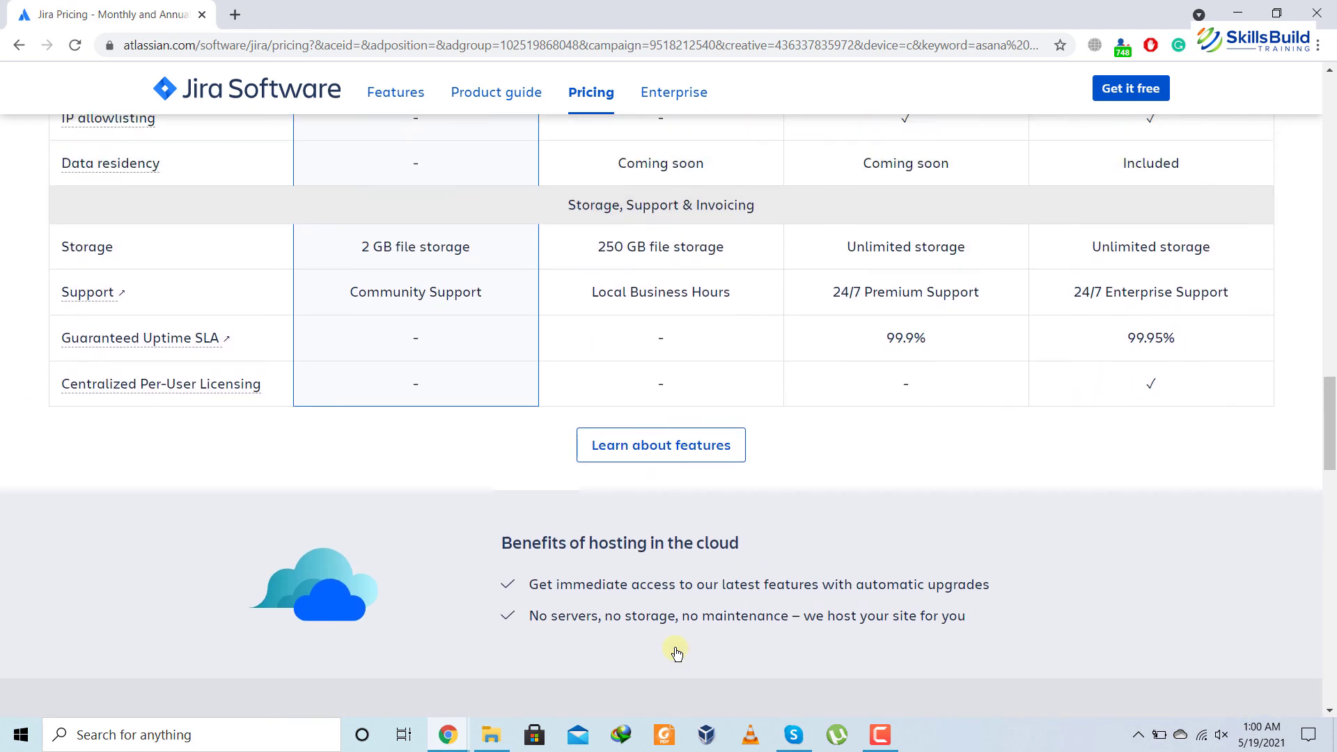
{"action": "scroll", "coordinate": [677, 653], "scroll_direction": "up", "scroll_amount": 6}
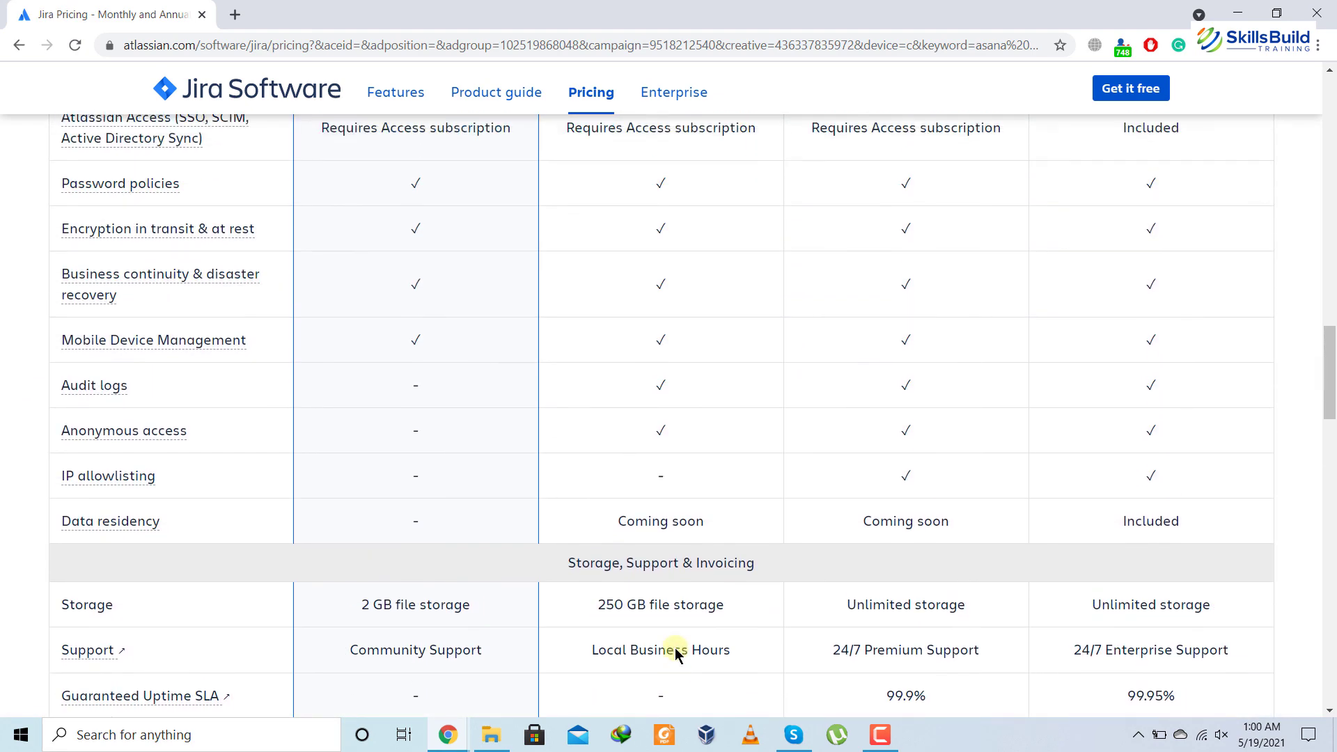
{"action": "scroll", "coordinate": [675, 648], "scroll_direction": "up", "scroll_amount": 15}
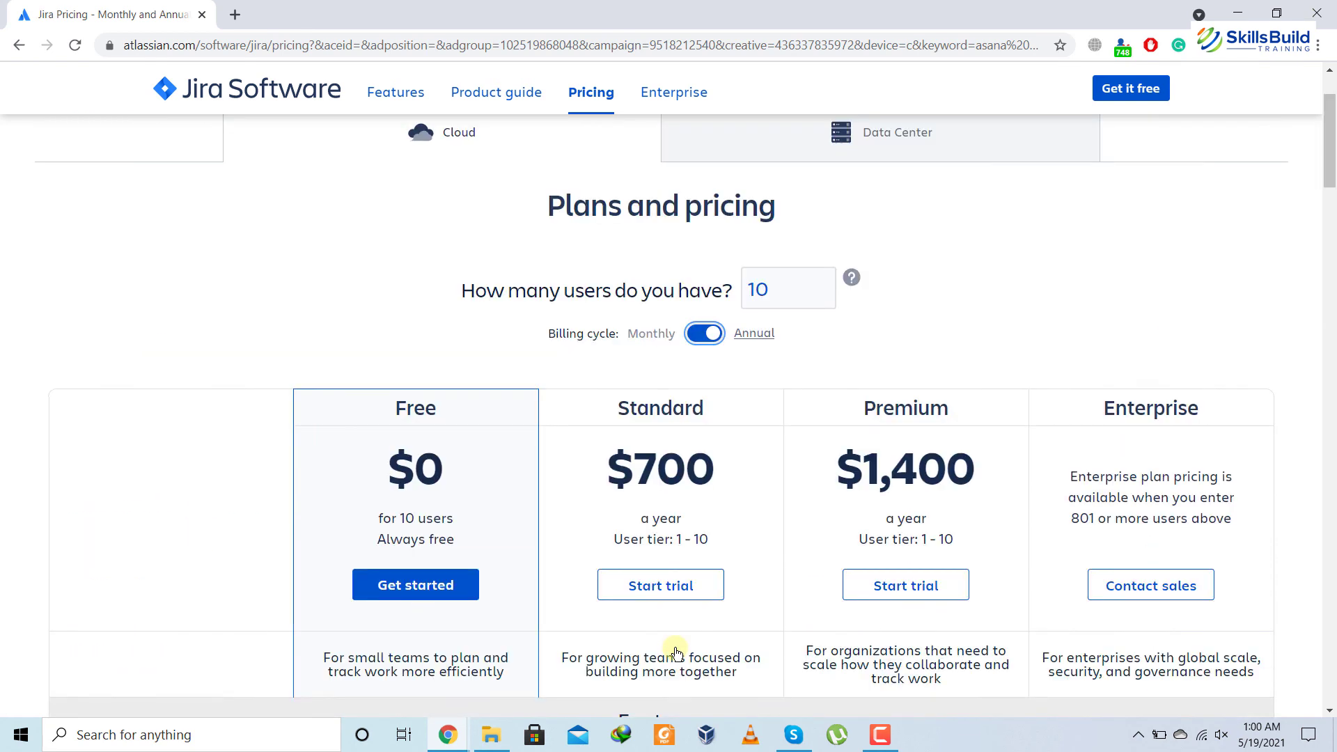